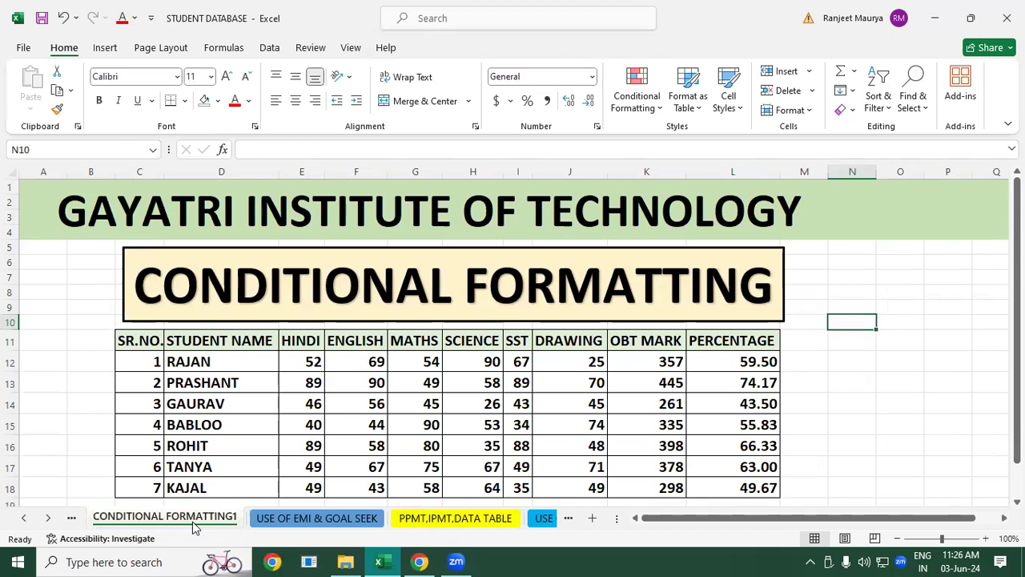
- Clear the OBT MARK and PERCENTAGE values for all seven students in K12:L18
left_click(890, 397)
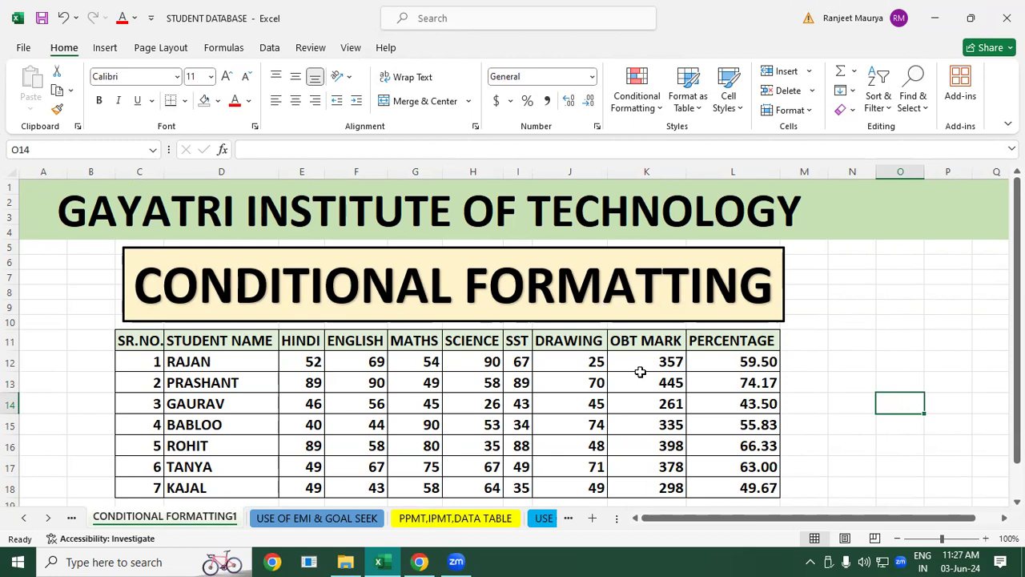
left_click_drag(671, 362, 759, 487)
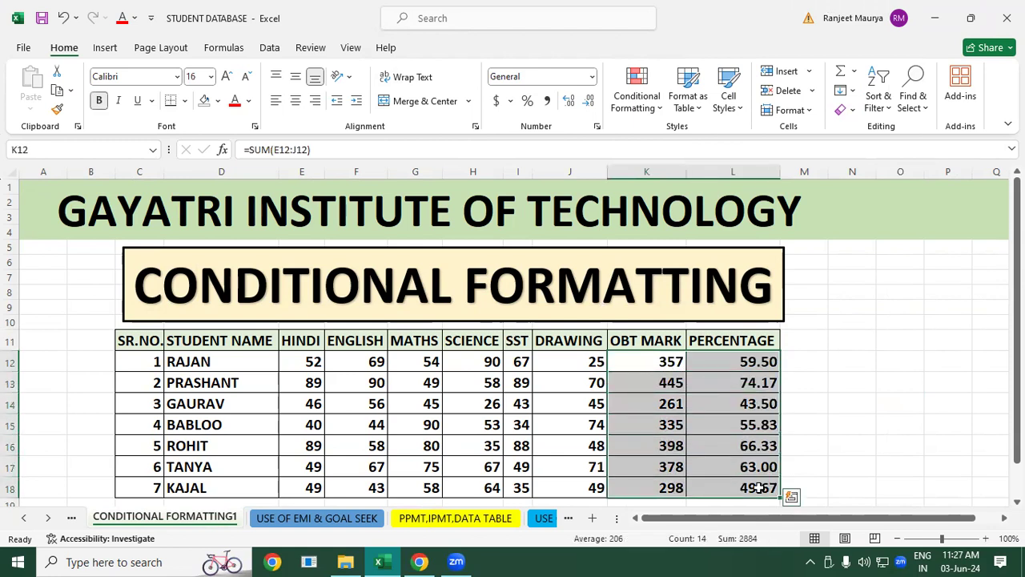
key("Delete")
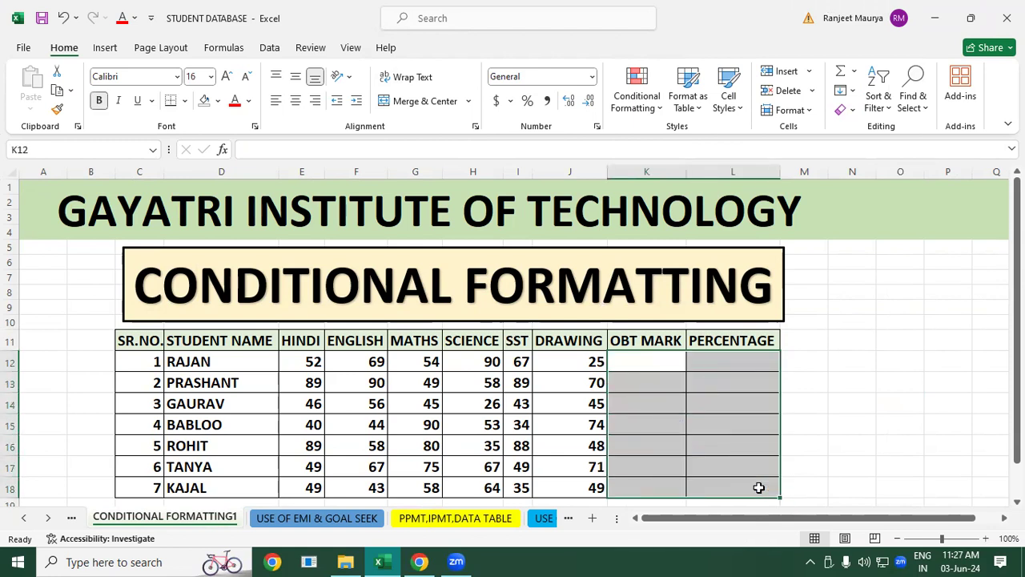
- Total the first student's subject marks in K12 with =SUM(E12:J12) and fill the formula down the OBT MARK column to K18
left_click(614, 362)
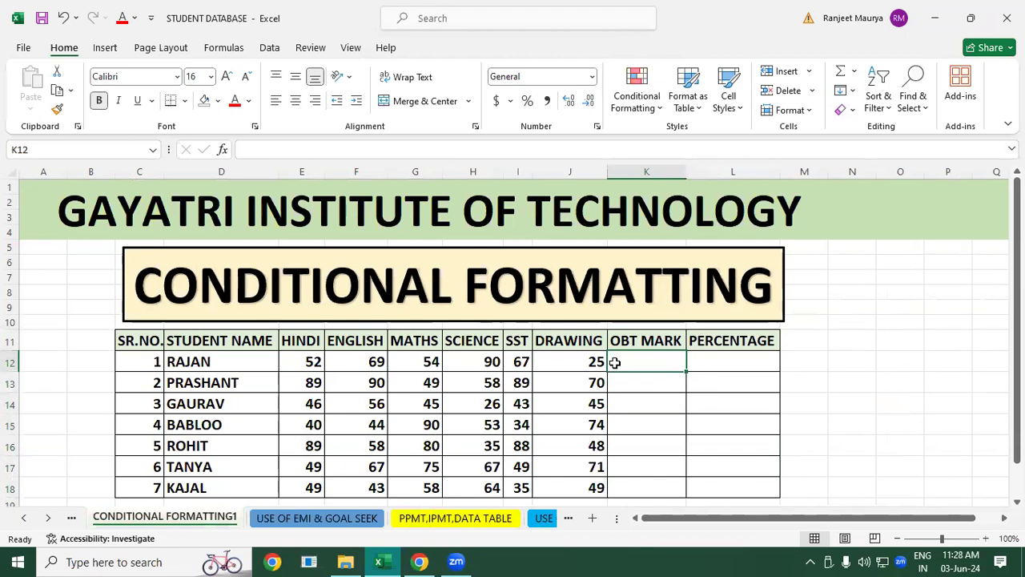
type("=SU")
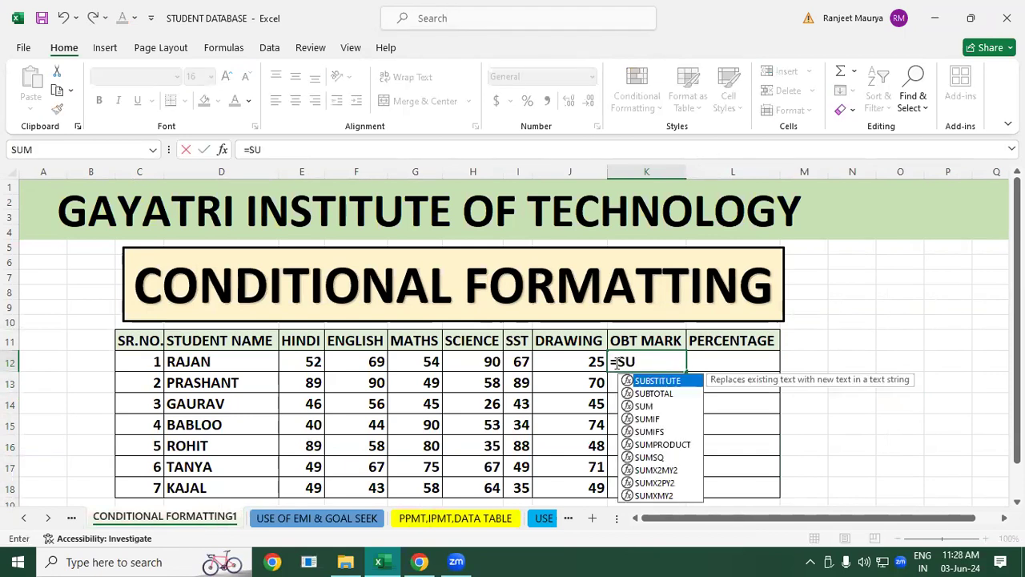
type("M(")
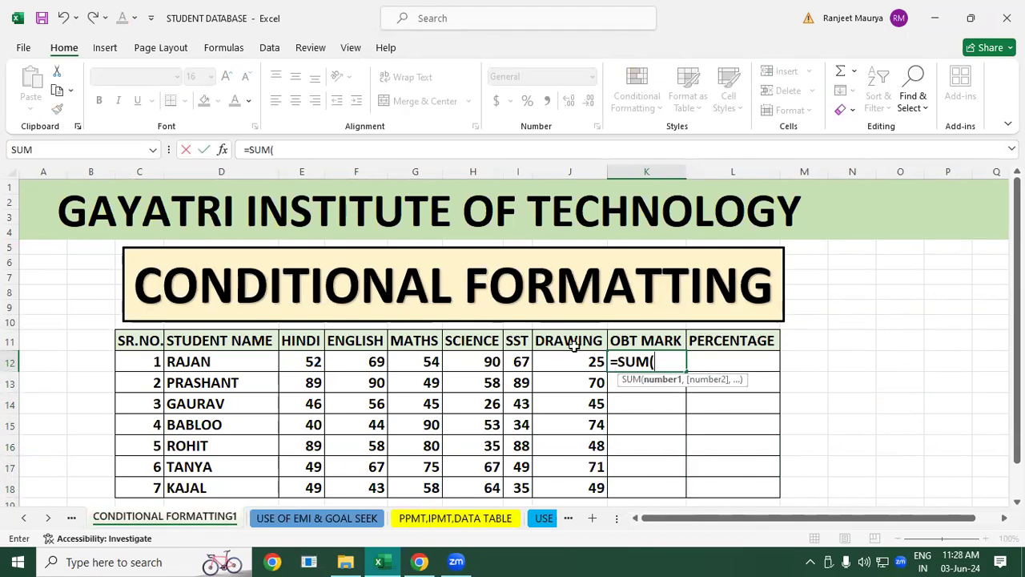
left_click_drag(300, 362, 545, 364)
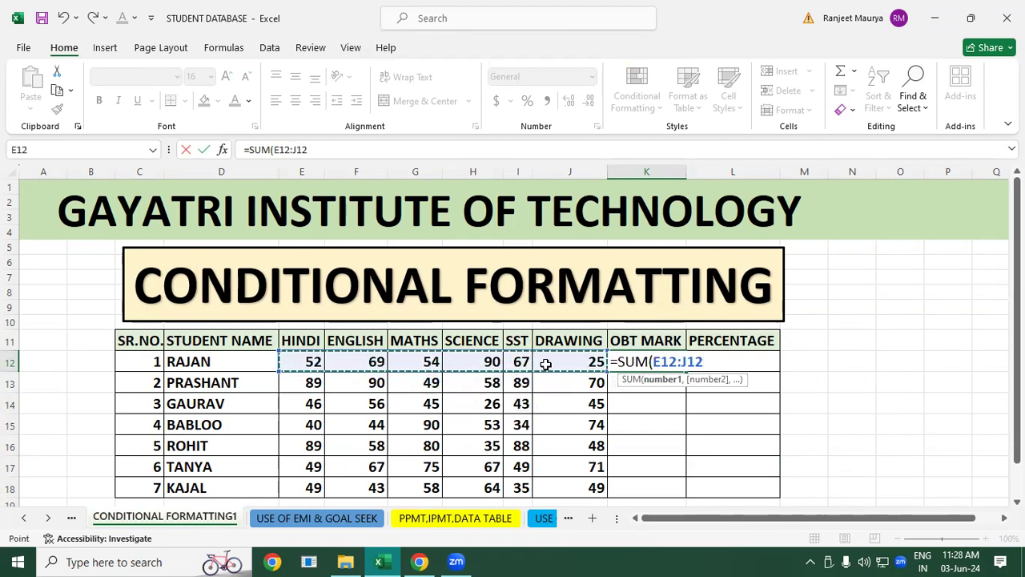
key("Return")
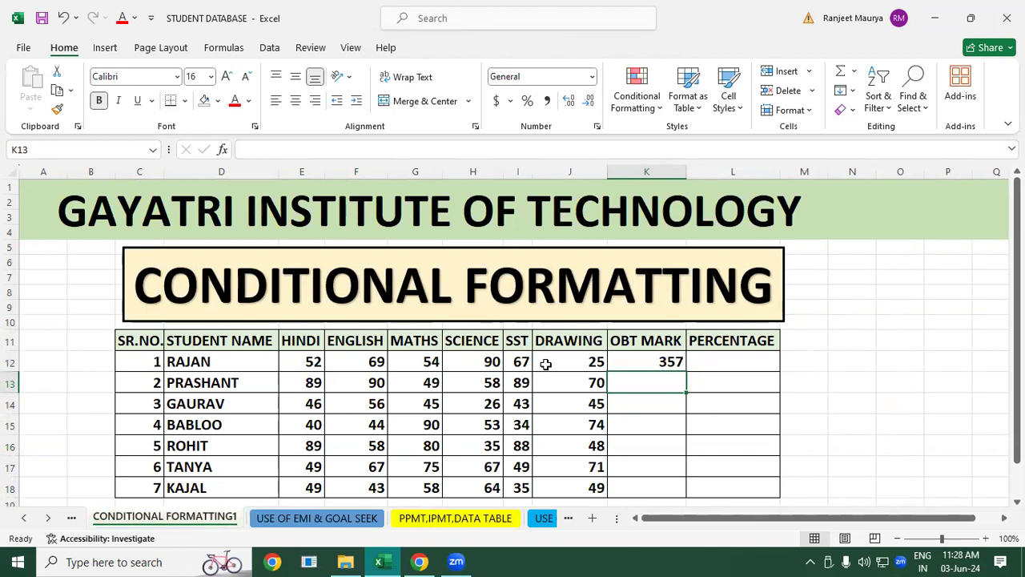
left_click(677, 362)
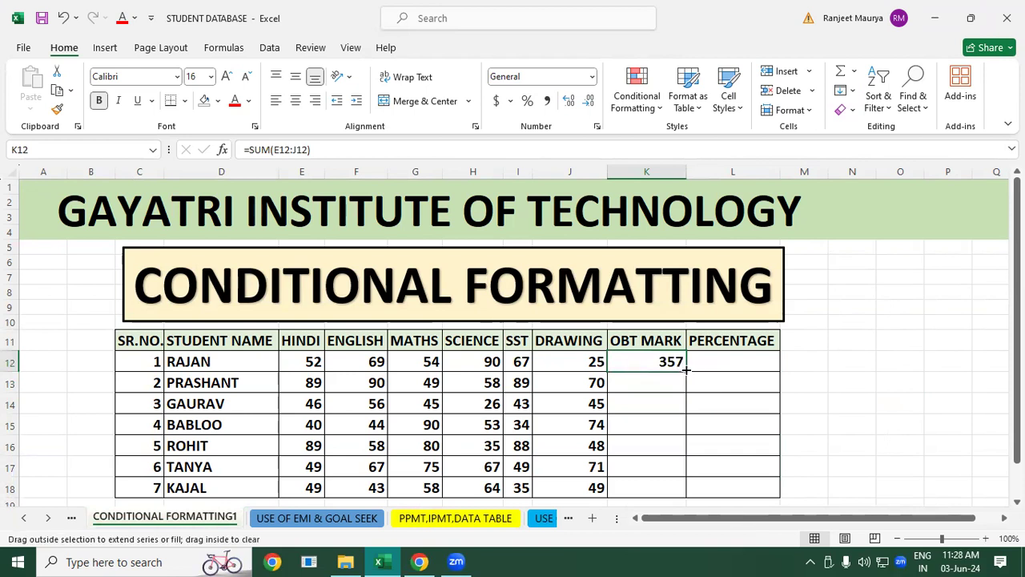
double_click(686, 371)
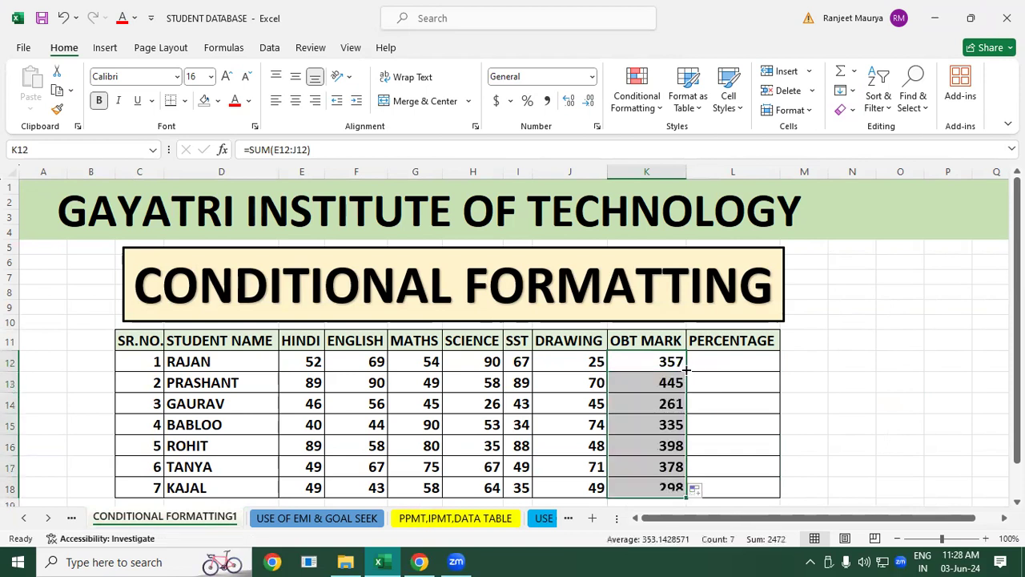
- Calculate the first student's percentage in L12 with =K12/6 and fill the formula down the PERCENTAGE column to L18
left_click(759, 363)
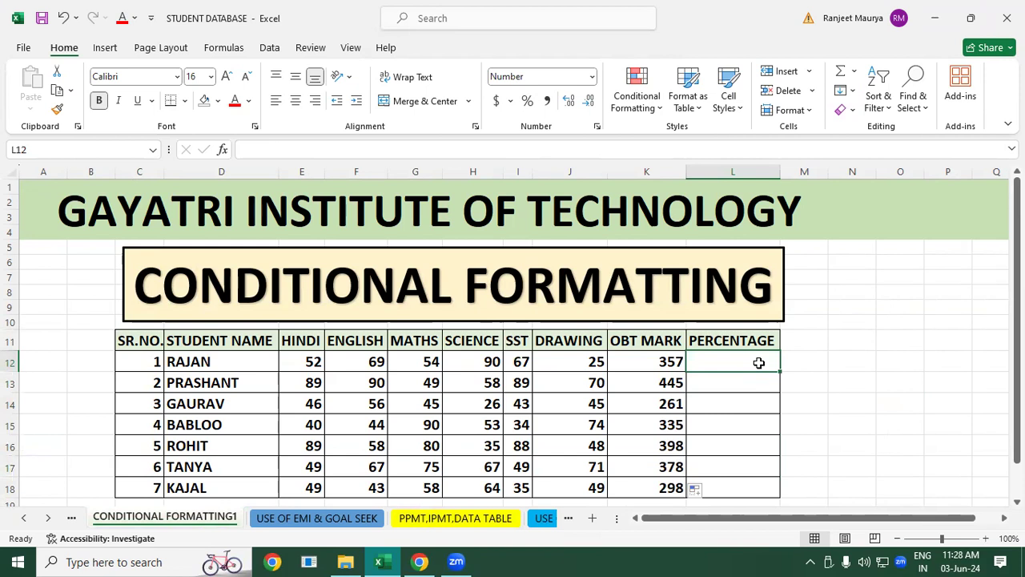
type("=")
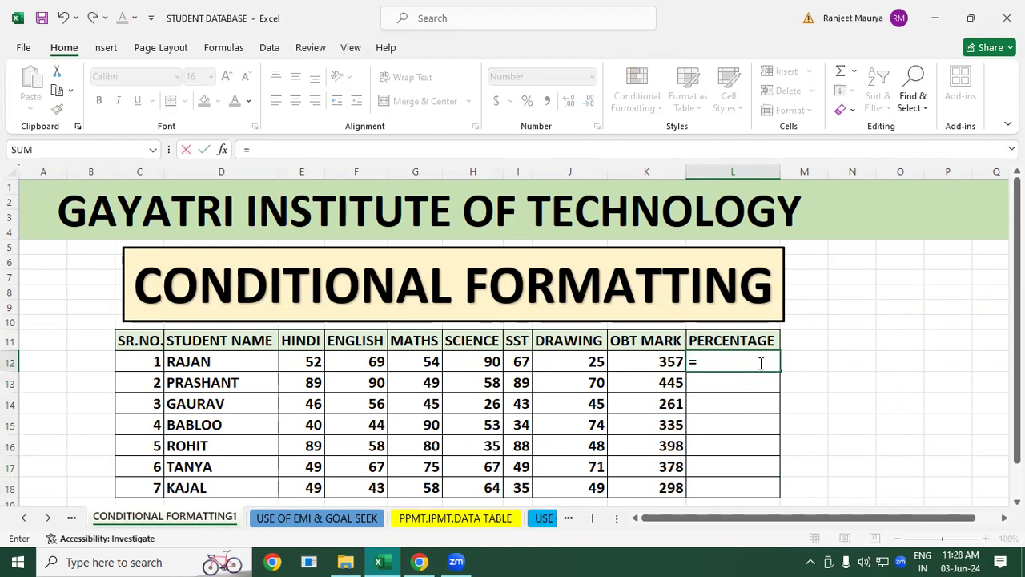
left_click(656, 363)
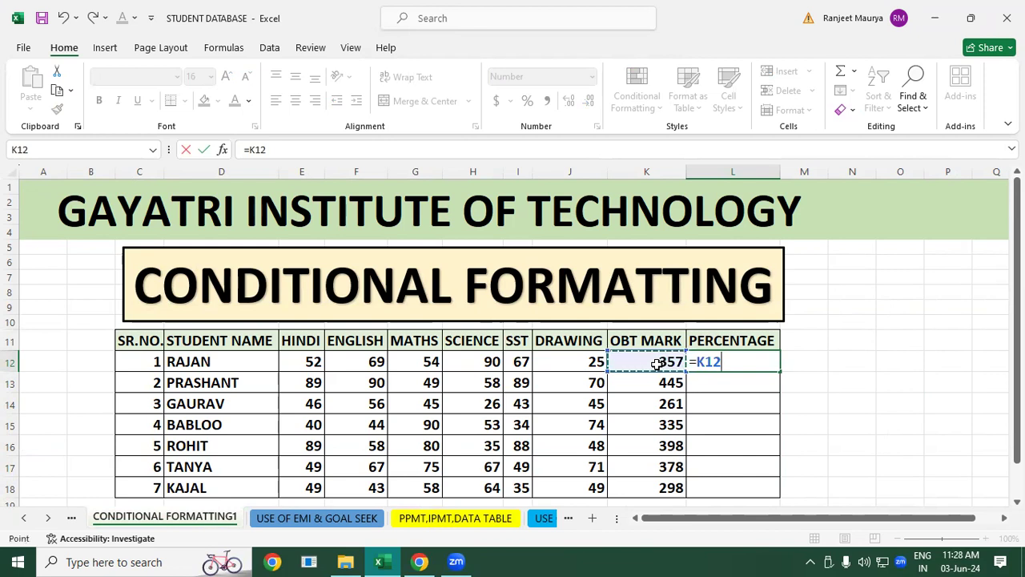
type("/")
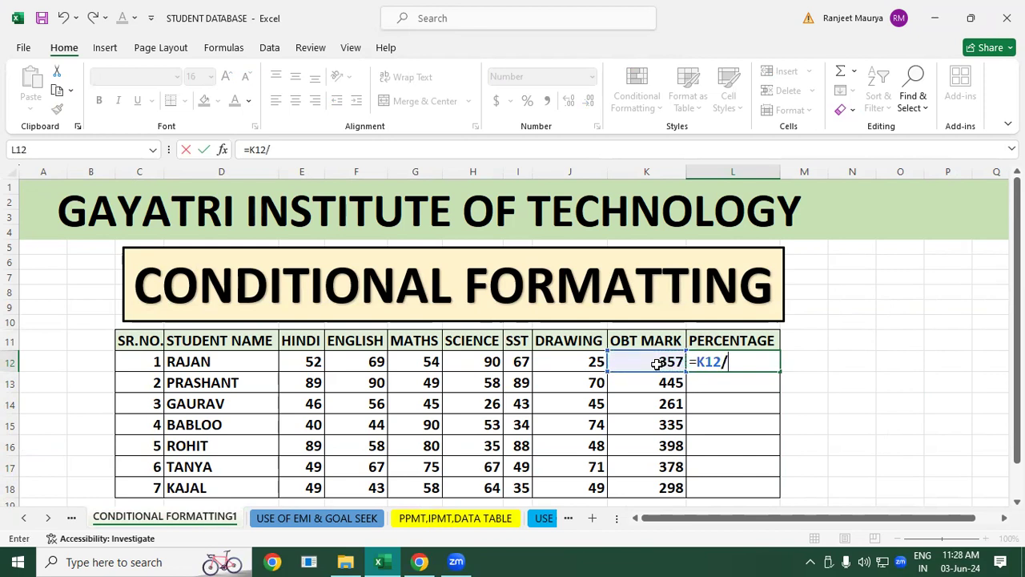
type("6")
key("Return")
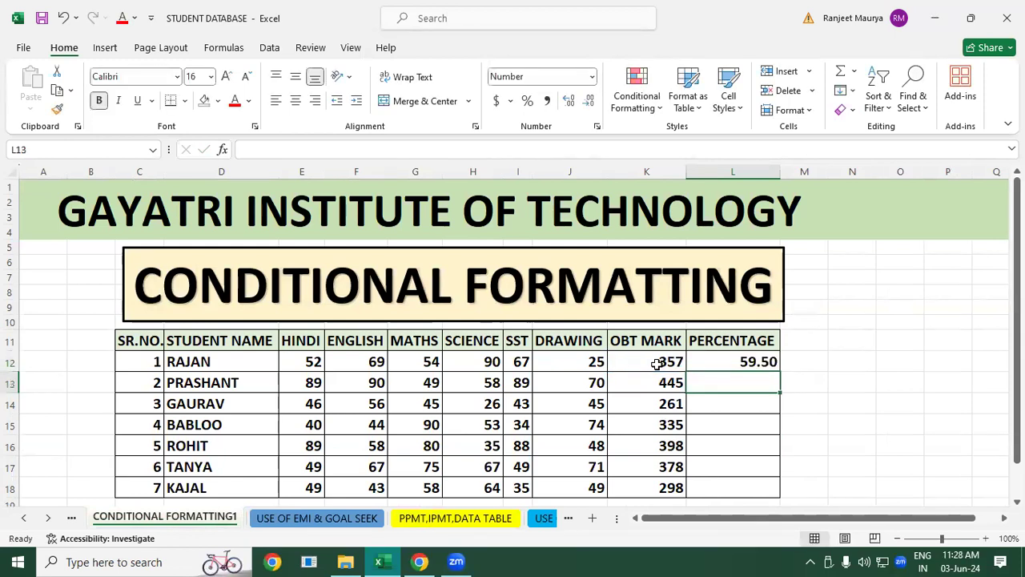
left_click(737, 358)
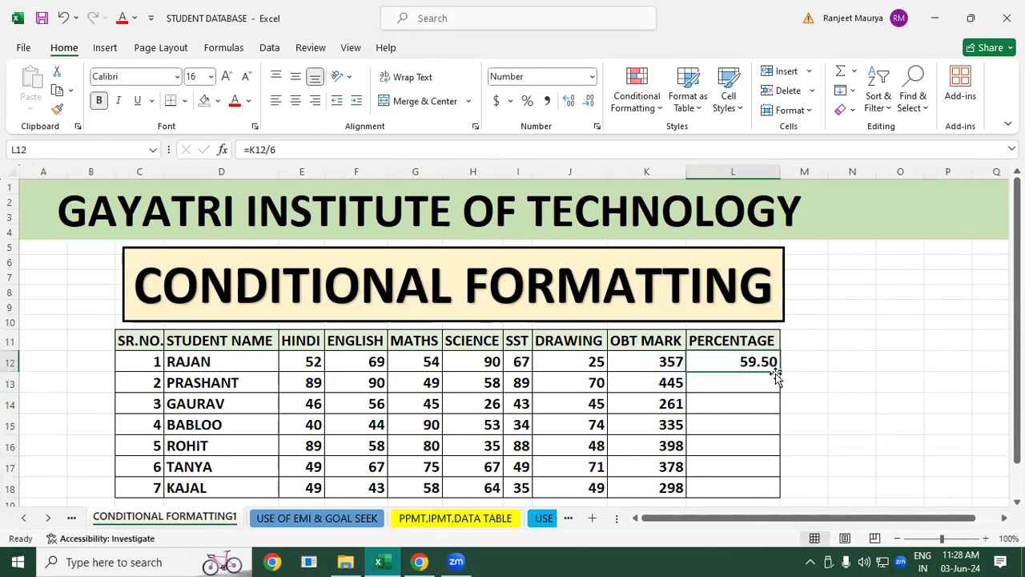
double_click(780, 372)
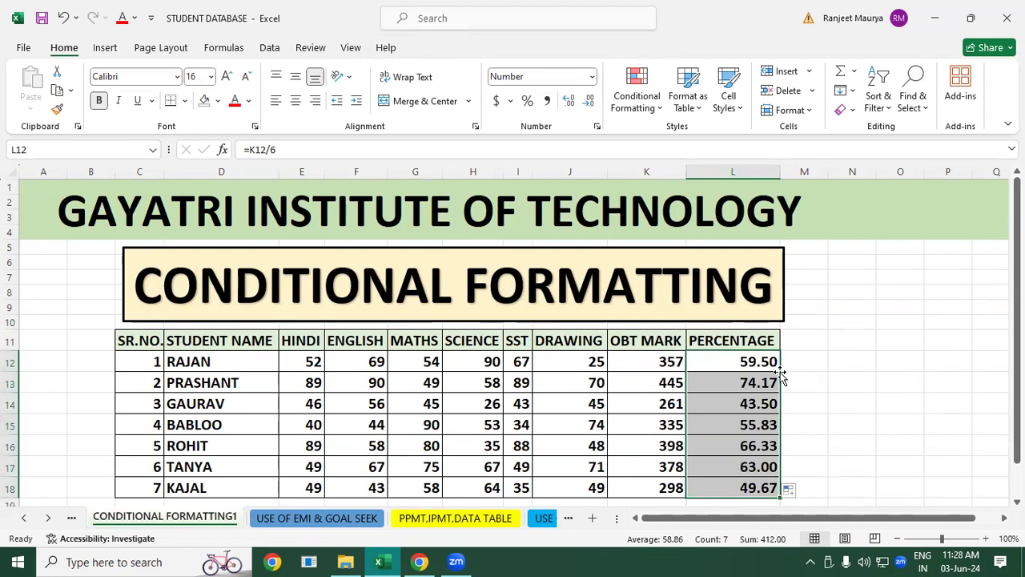
left_click(871, 362)
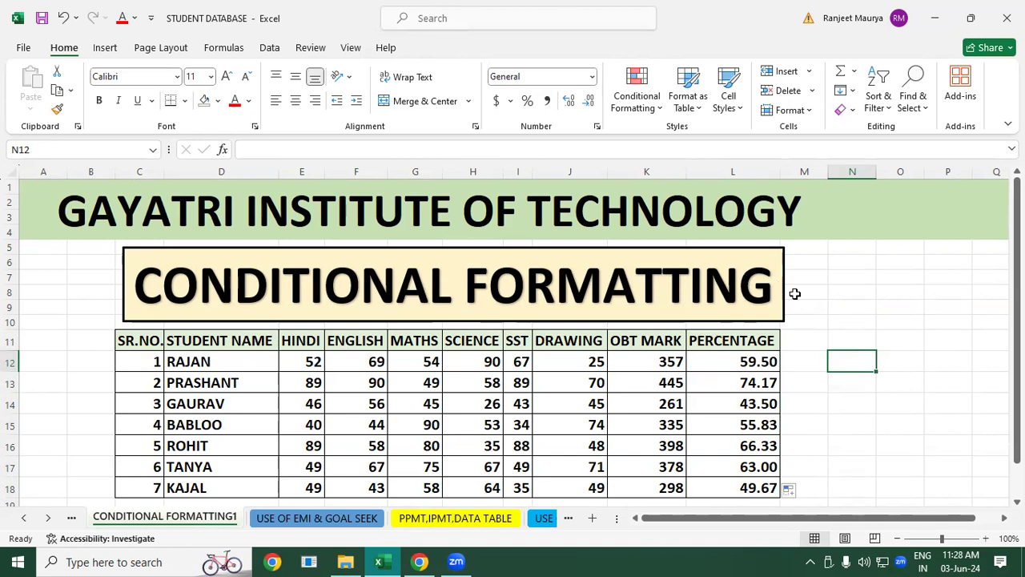
left_click(869, 400)
- Highlight subject marks greater than 80 in E12:J18 using Light Red Fill with Dark Red Text conditional formatting
left_click_drag(312, 363, 587, 478)
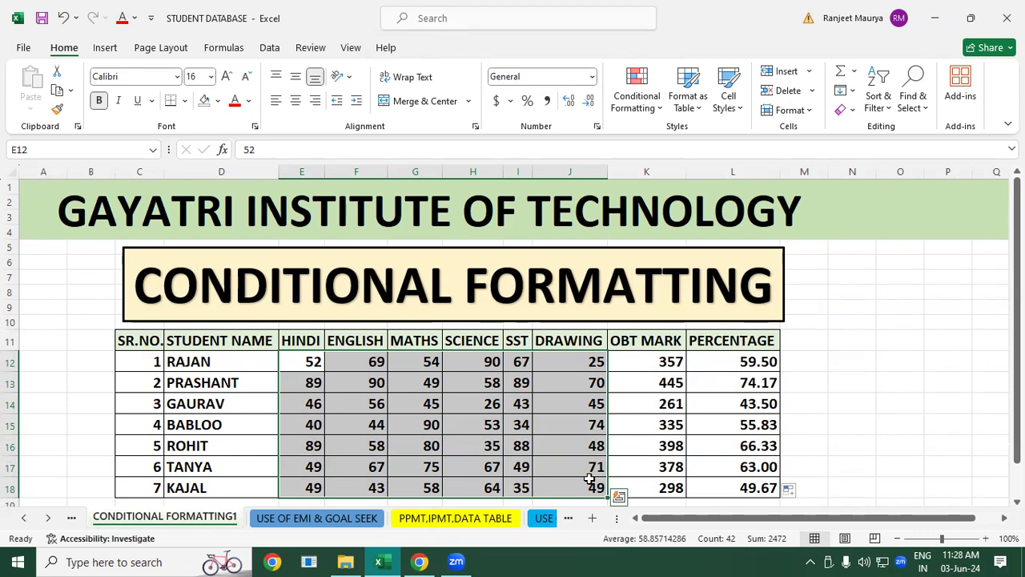
scroll(533, 448, "down", 2)
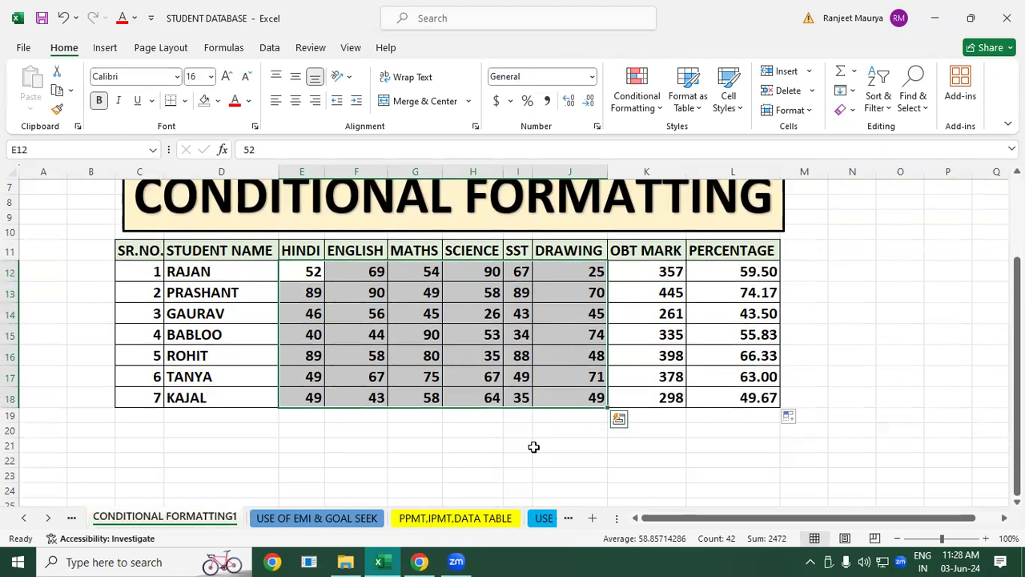
scroll(533, 447, "down", 1)
left_click_drag(1017, 366, 1017, 357)
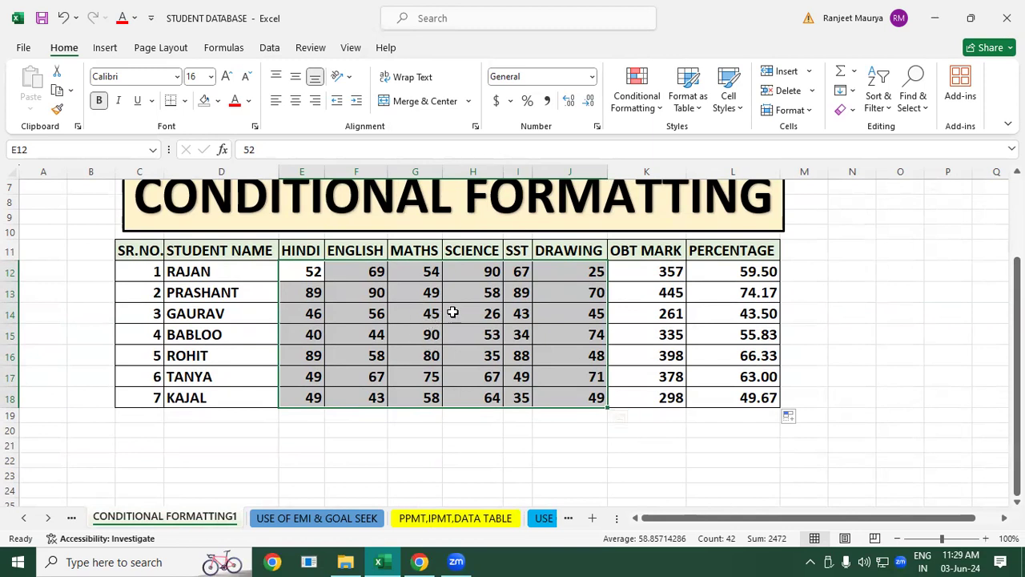
left_click(633, 101)
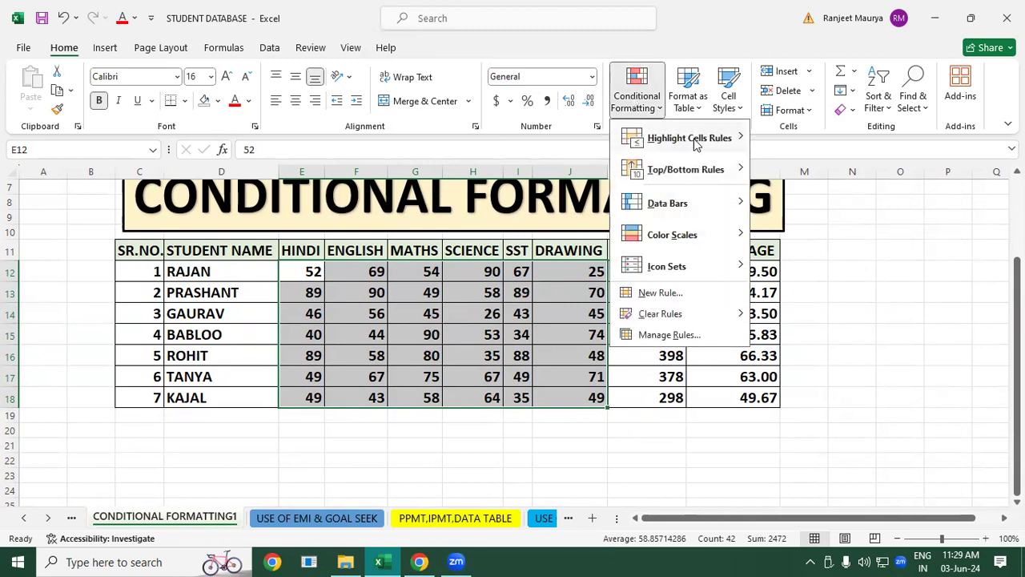
mouse_move(697, 143)
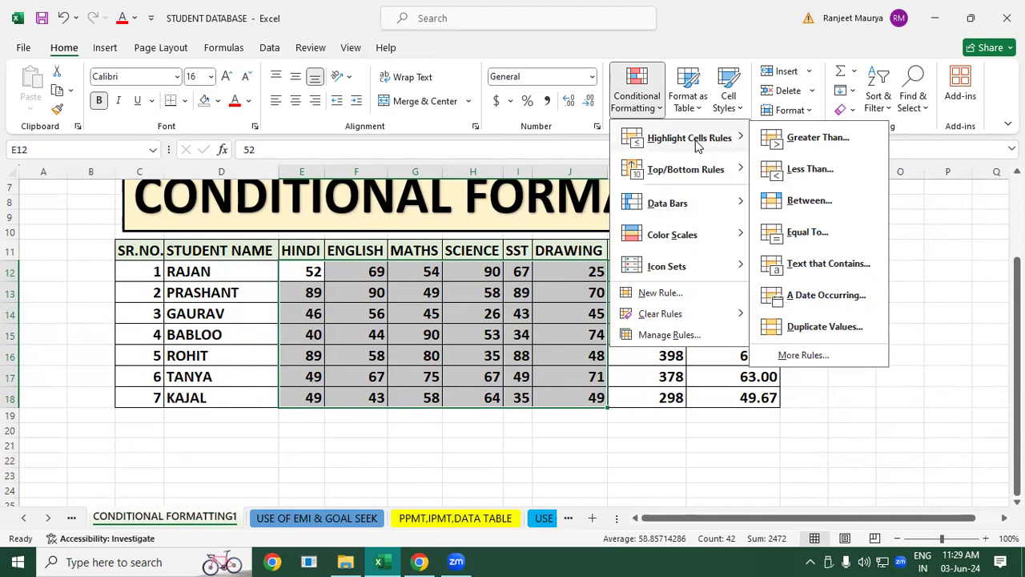
left_click(824, 151)
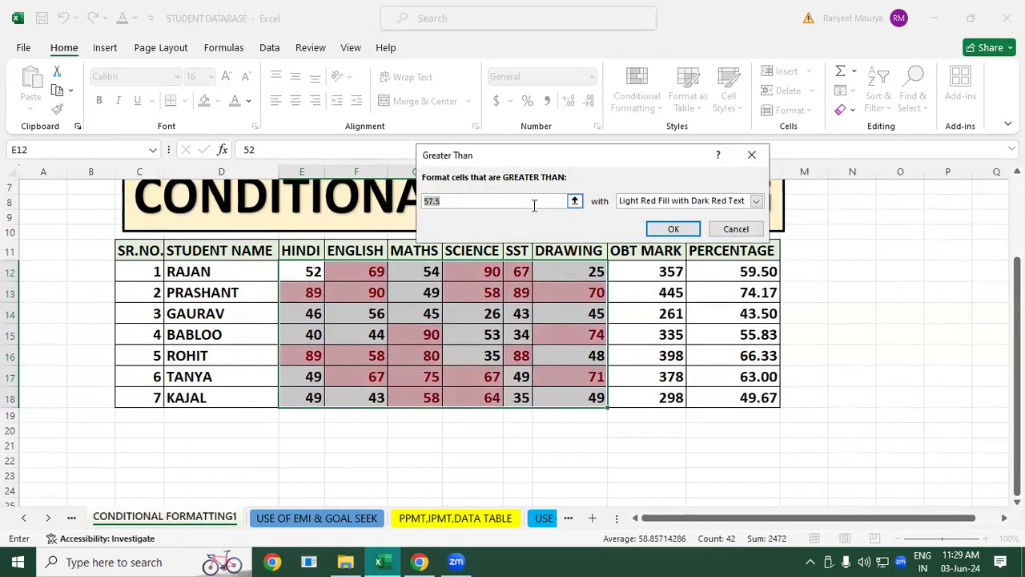
type("80")
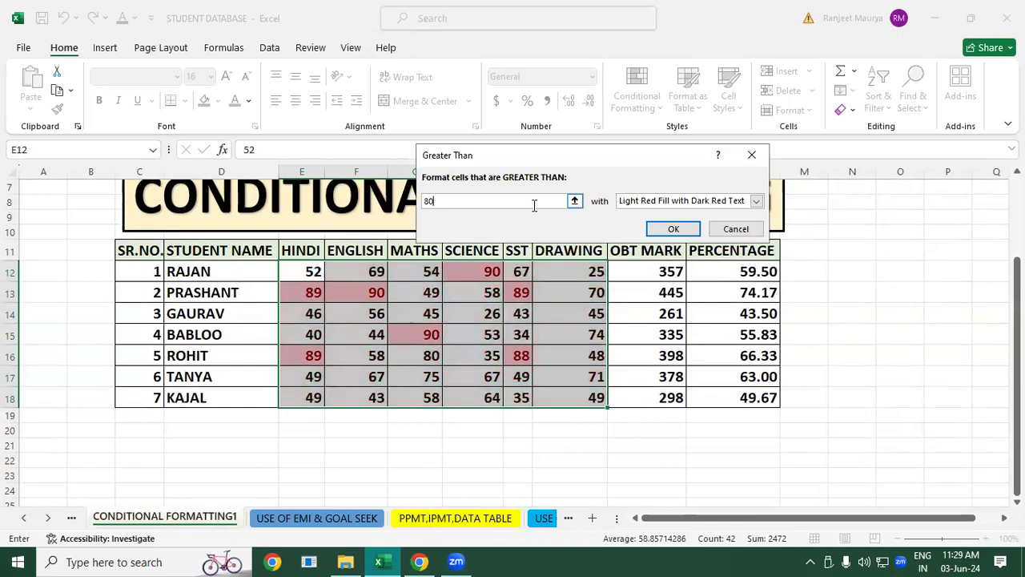
left_click(671, 231)
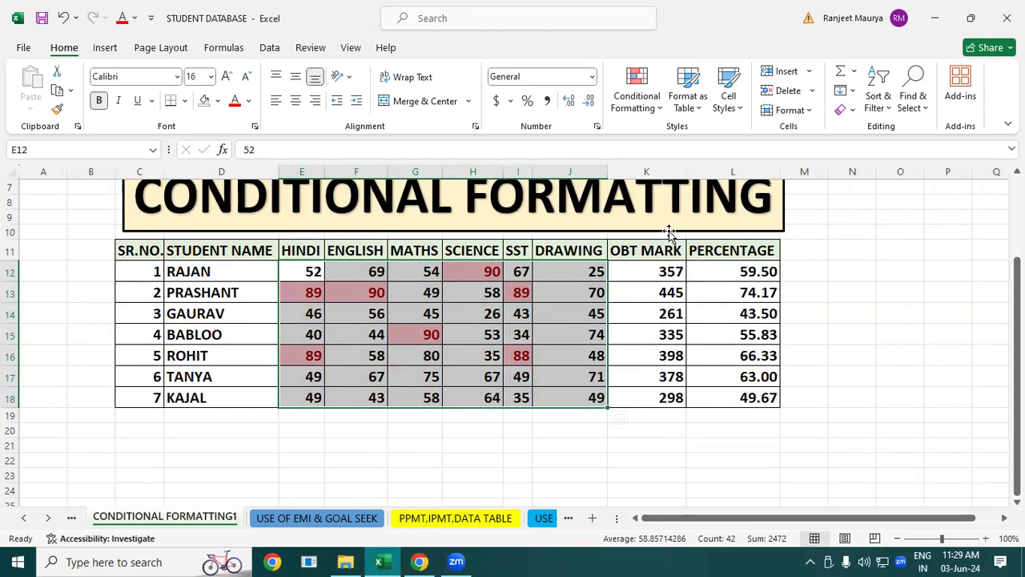
left_click(561, 339)
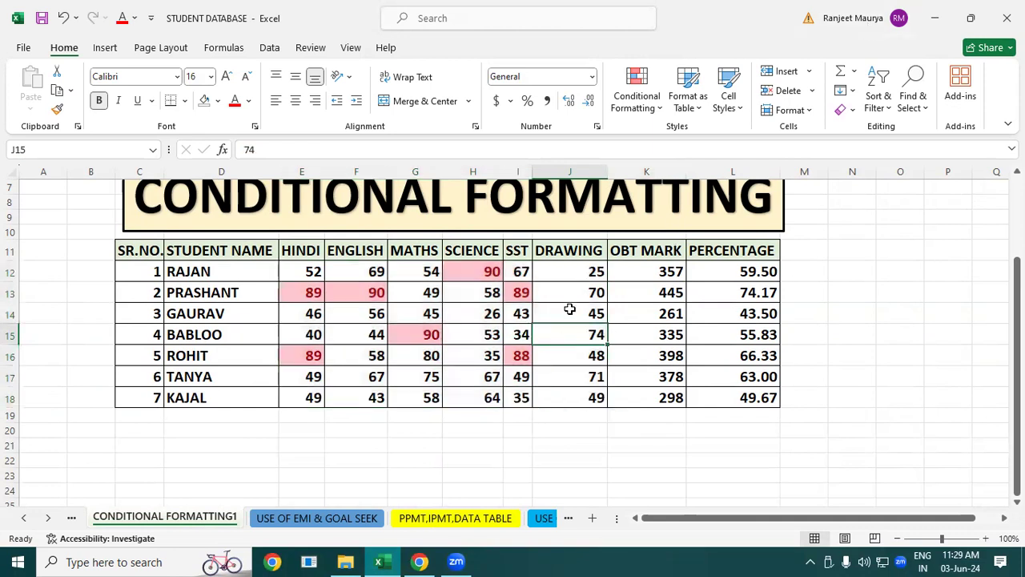
left_click(571, 307)
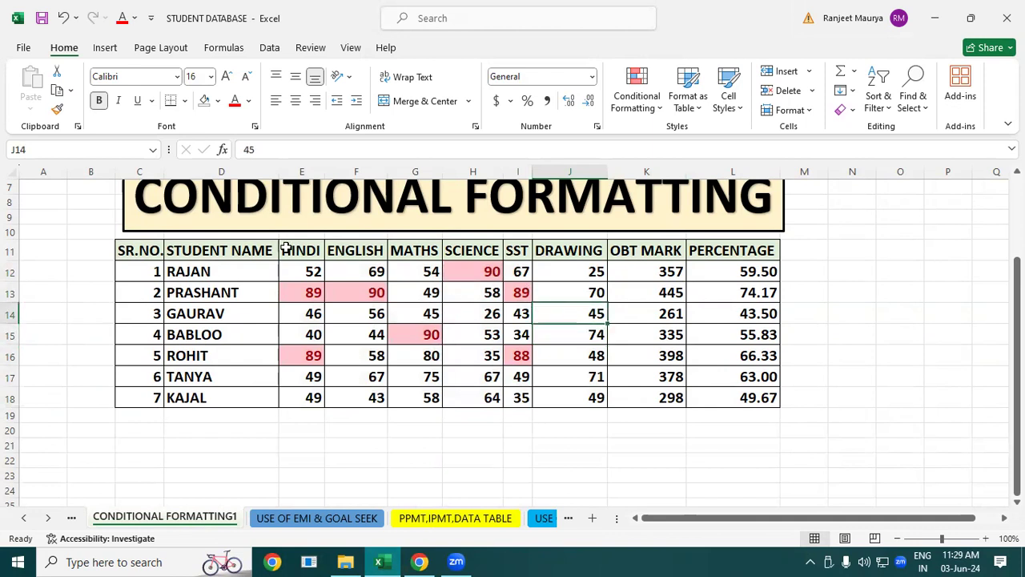
- Clear the conditional formatting rules from the subject marks in E12:J18
left_click_drag(298, 271, 603, 401)
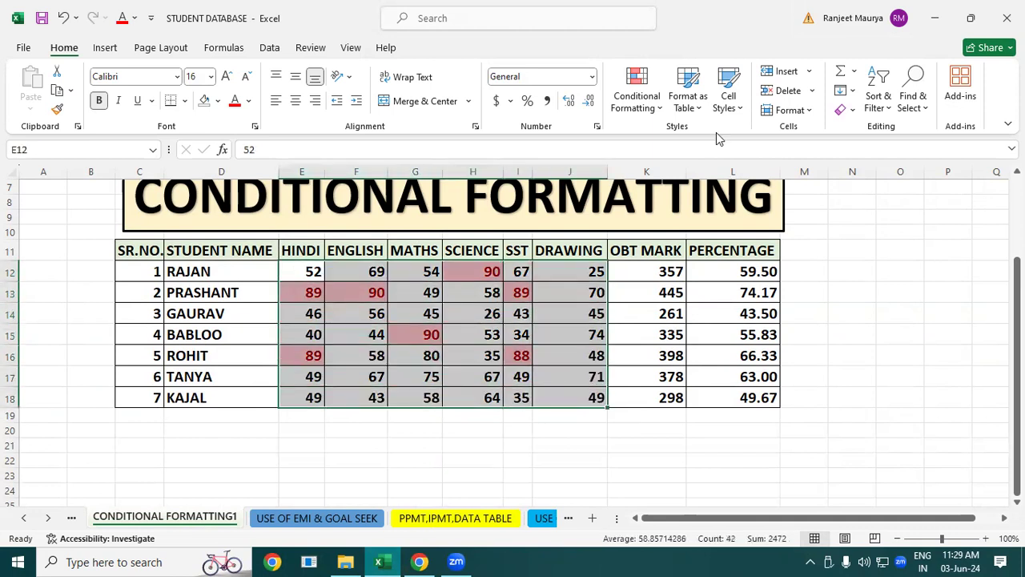
left_click(659, 97)
mouse_move(735, 315)
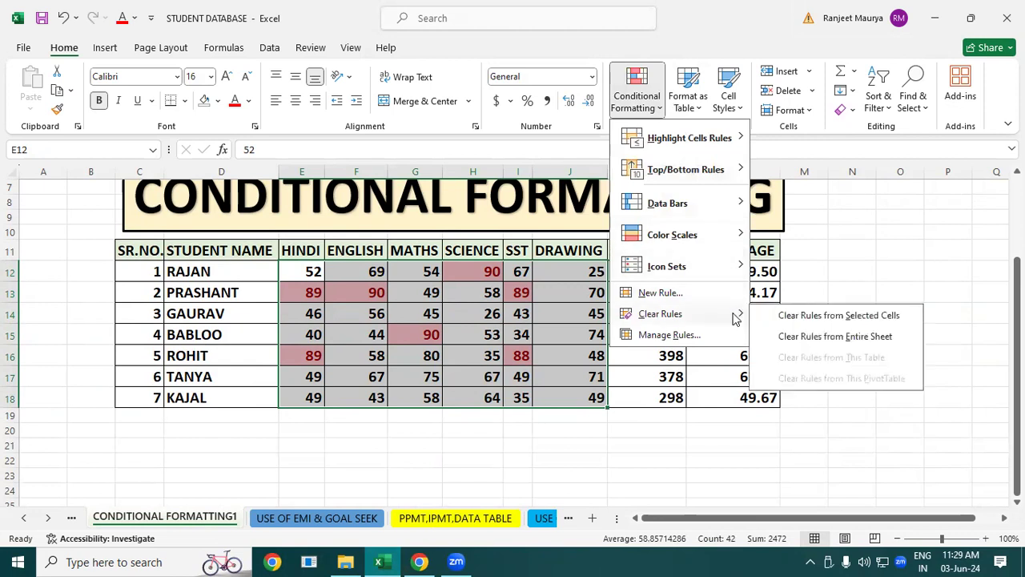
left_click(852, 314)
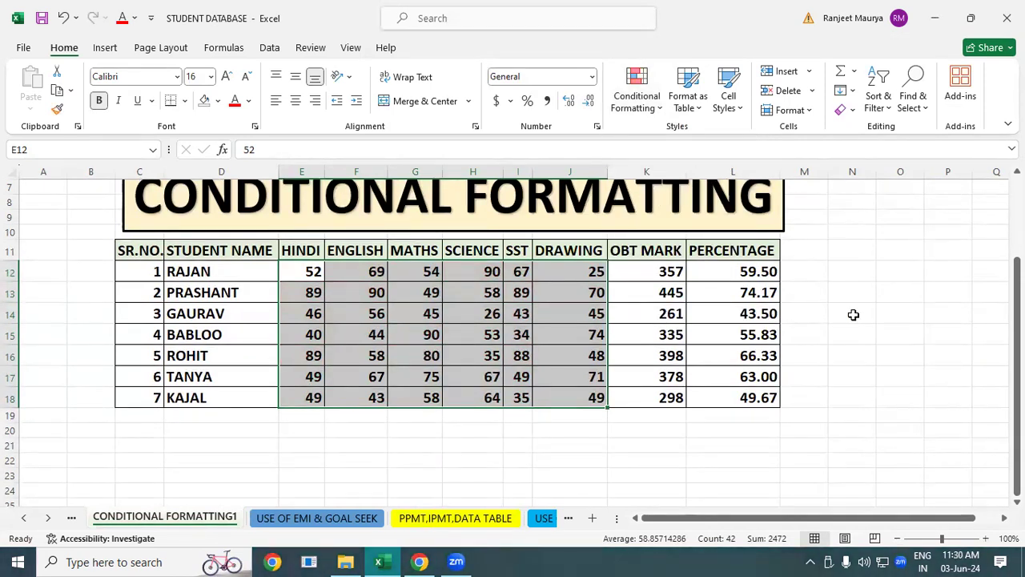
- Preview a Less Than 40 highlight rule with Light Red Fill and Dark Red Text on the subject marks, and dismiss it unapplied
left_click(649, 97)
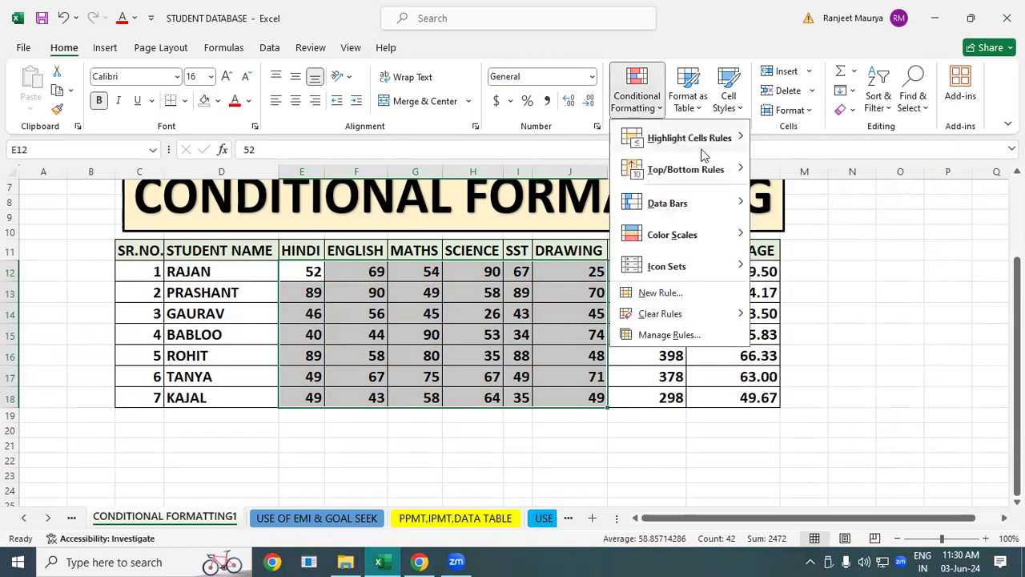
mouse_move(715, 141)
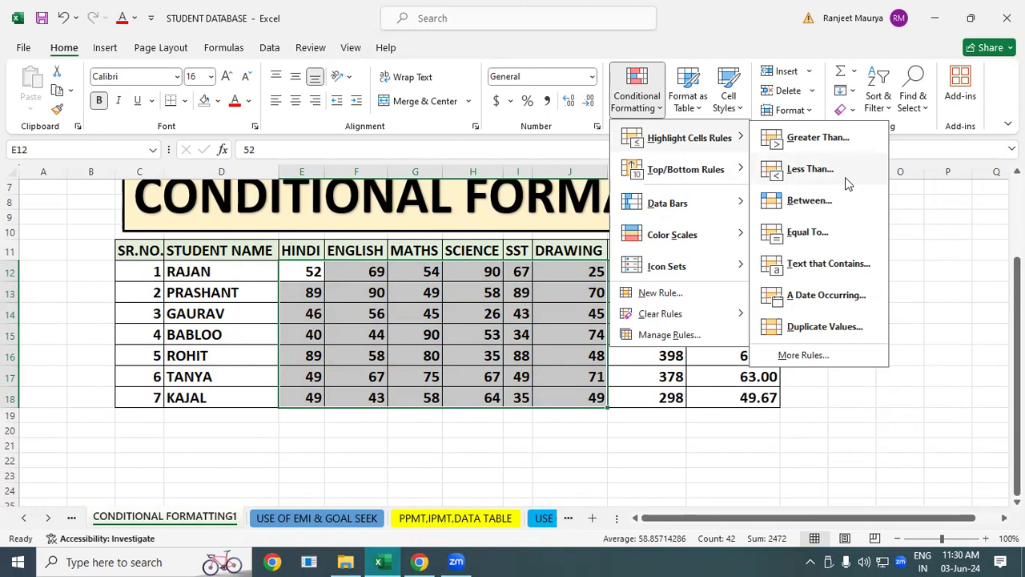
left_click(809, 169)
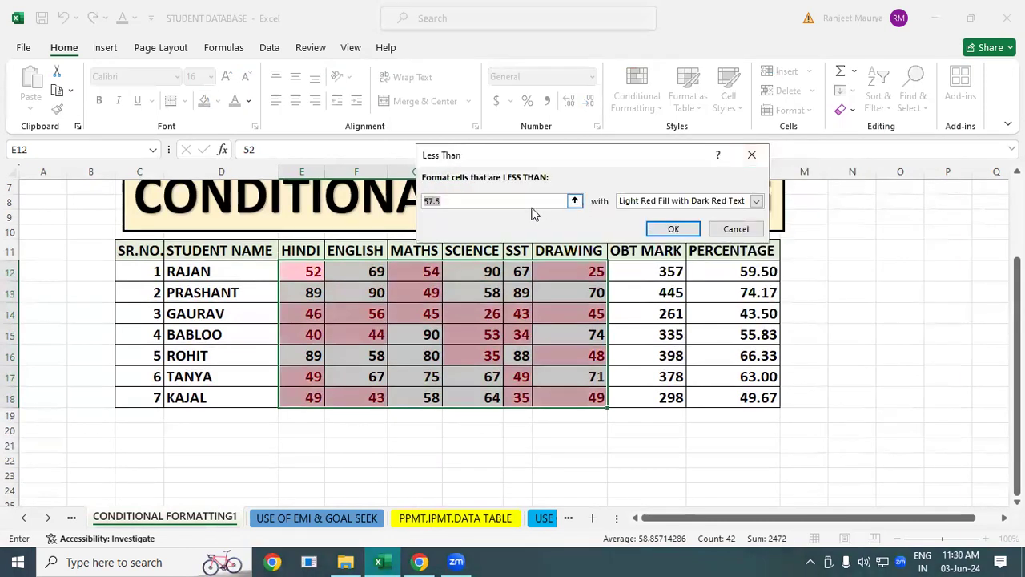
type("40")
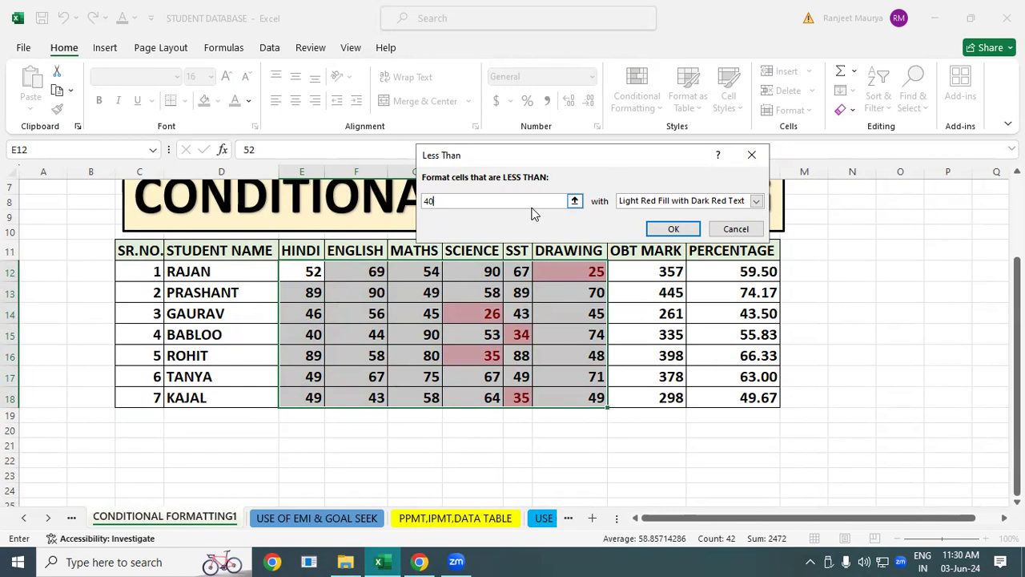
left_click(751, 155)
- Preview a Between highlight rule for subject marks from 90 to 80, and dismiss it unapplied
left_click(645, 94)
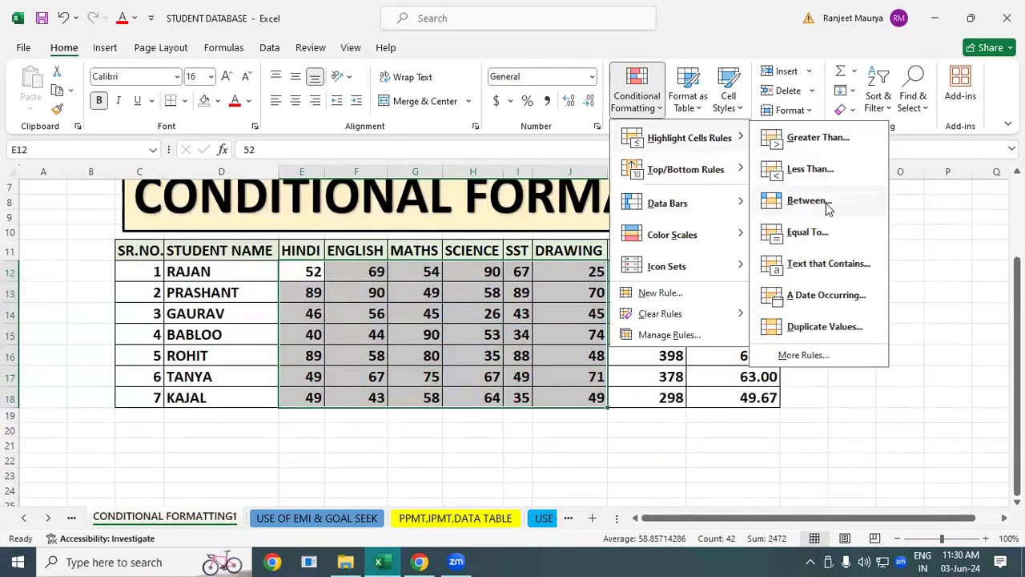
left_click(826, 205)
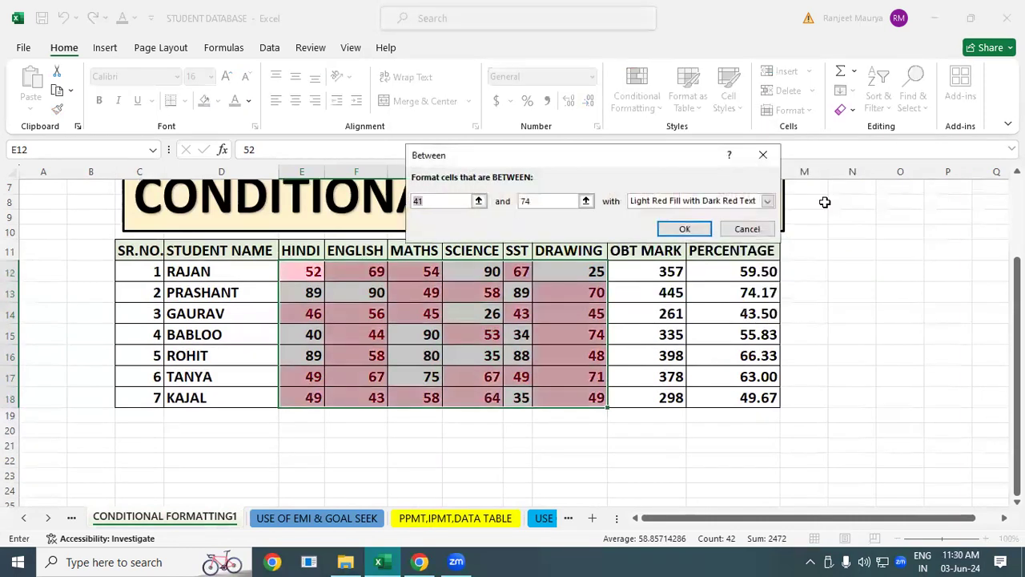
left_click_drag(460, 201, 376, 203)
type("90")
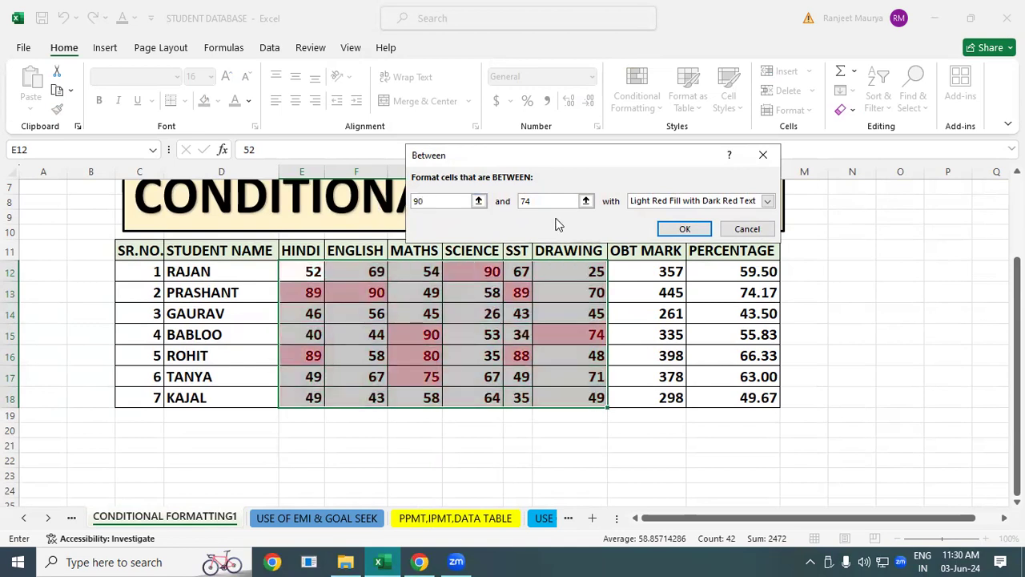
key("Tab")
type("80")
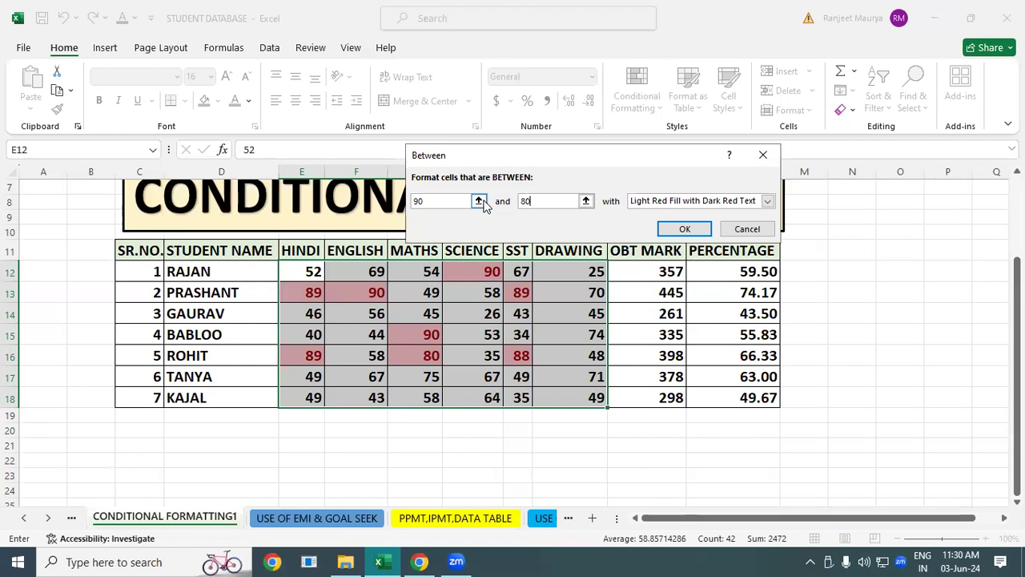
left_click(762, 155)
- Preview an Equal To highlight rule on the subject marks with 80, 90 and 89, and dismiss it unapplied
left_click(637, 84)
mouse_move(725, 140)
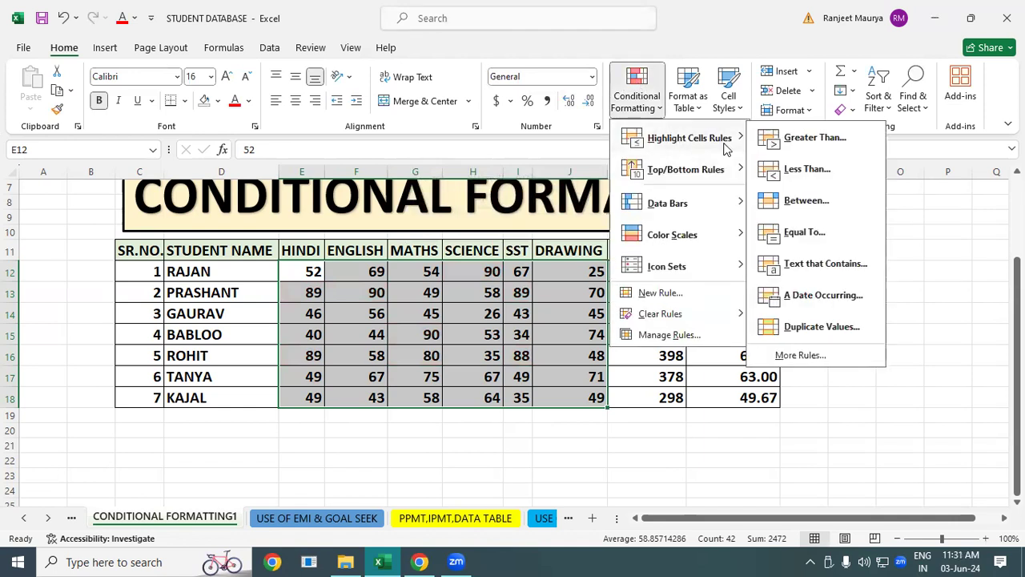
left_click(828, 242)
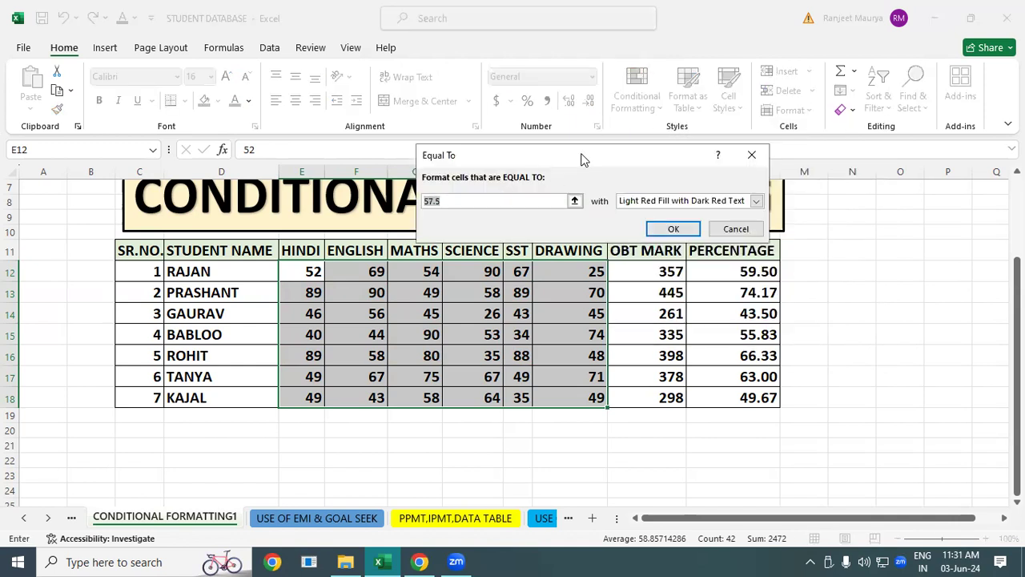
left_click_drag(585, 158, 664, 141)
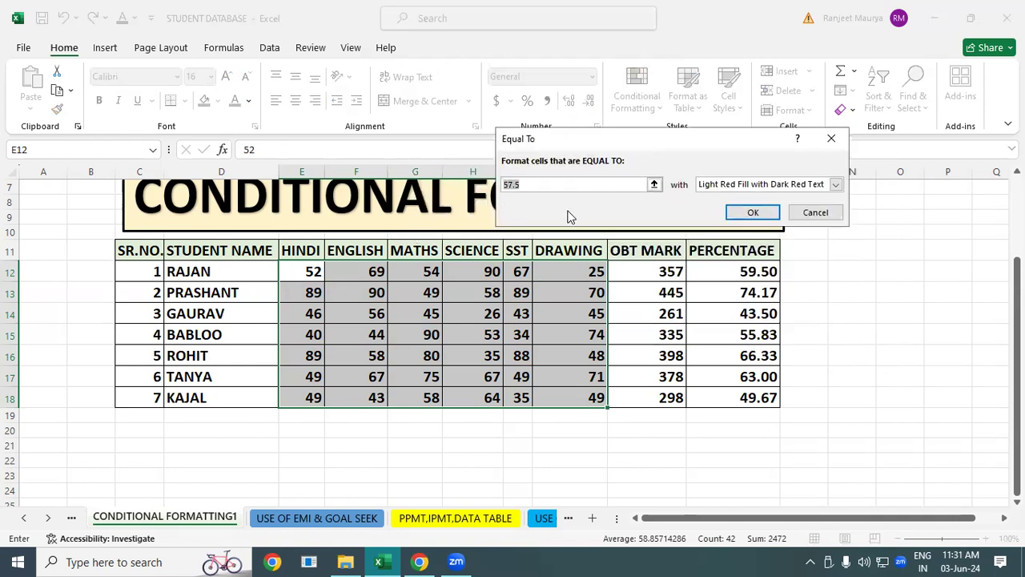
type("80")
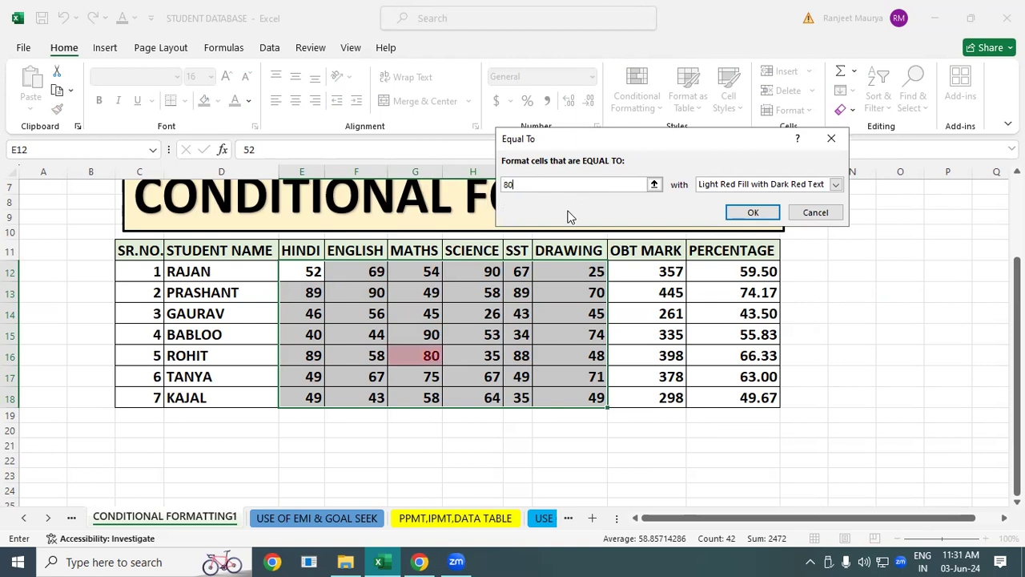
key("BackSpace")
key("BackSpace")
type("90")
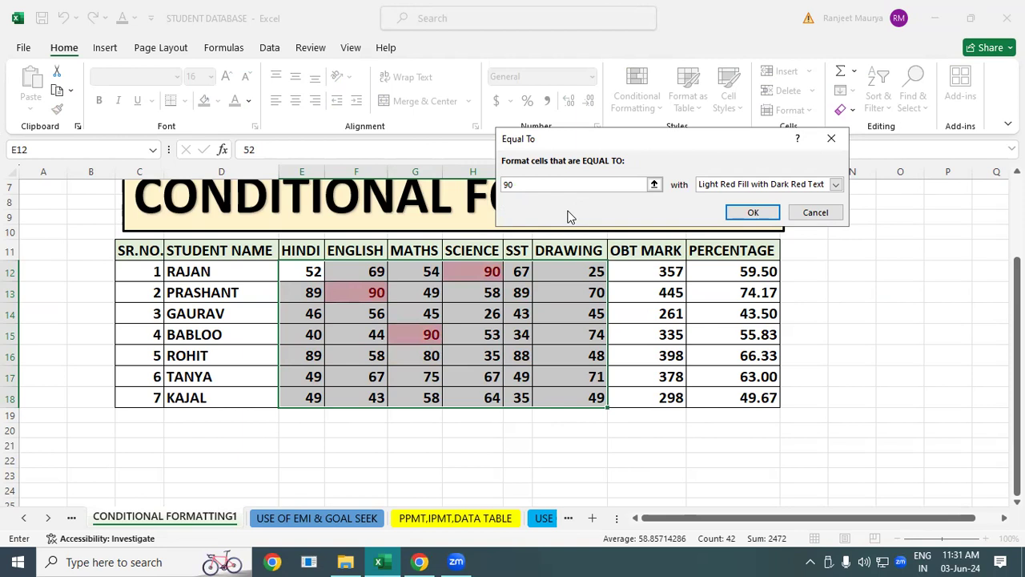
key("BackSpace")
key("BackSpace")
type("89")
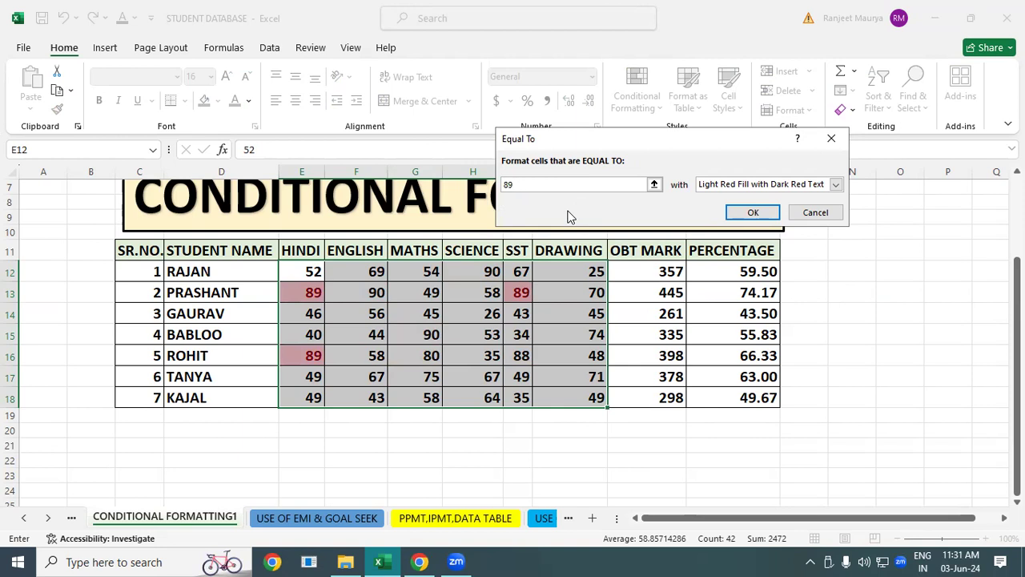
key("BackSpace")
key("BackSpace")
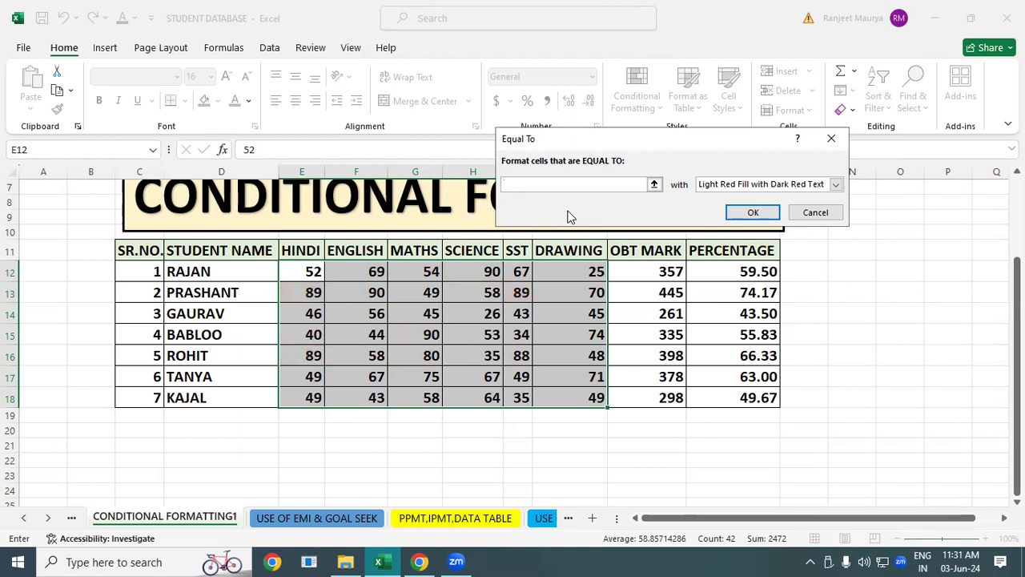
left_click(831, 139)
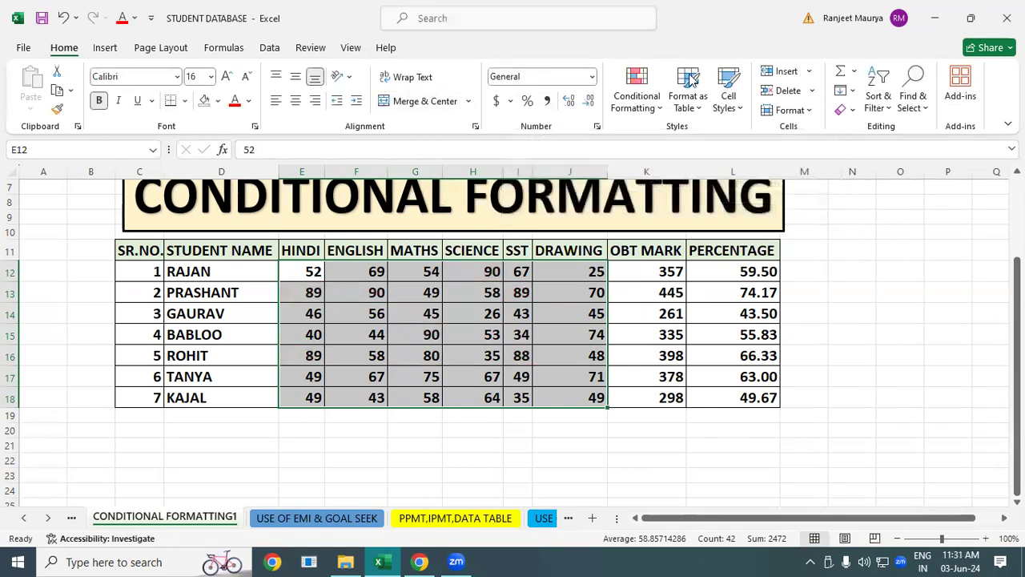
- Switch to the CONDITIONAL FORMATTING sheet containing the student names and dates
left_click(636, 88)
mouse_move(689, 138)
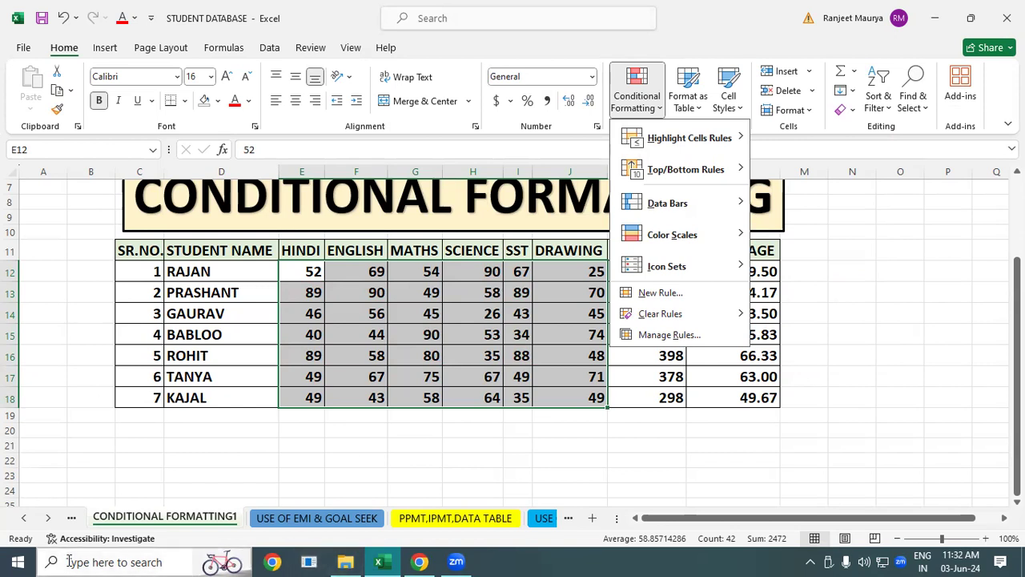
left_click(24, 518)
left_click(24, 519)
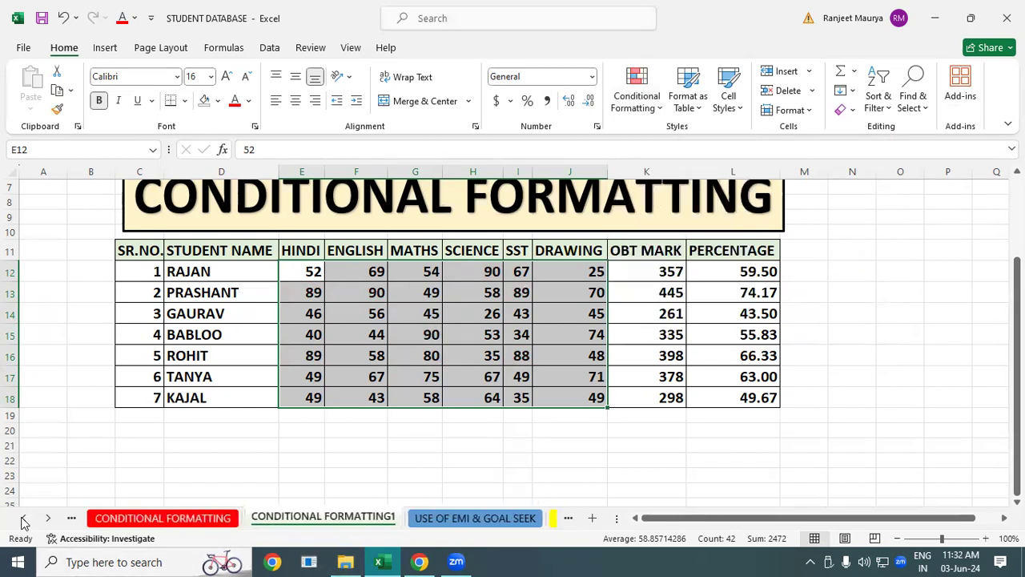
left_click(183, 517)
left_click(877, 329)
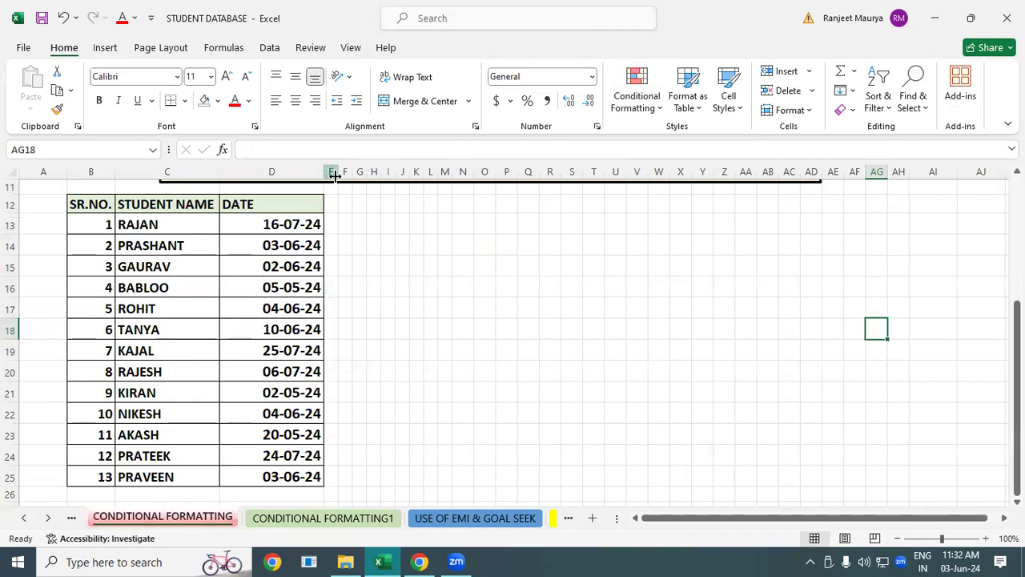
- Try to clear all contents and formats from columns E to AH beside the student date table
left_click_drag(334, 166, 841, 172)
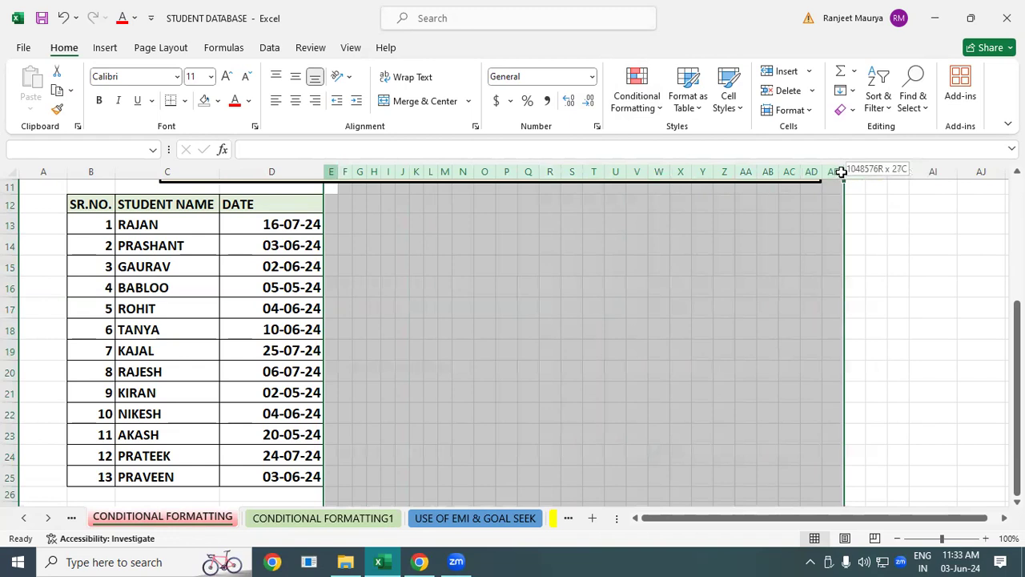
left_click(865, 216)
left_click(829, 327)
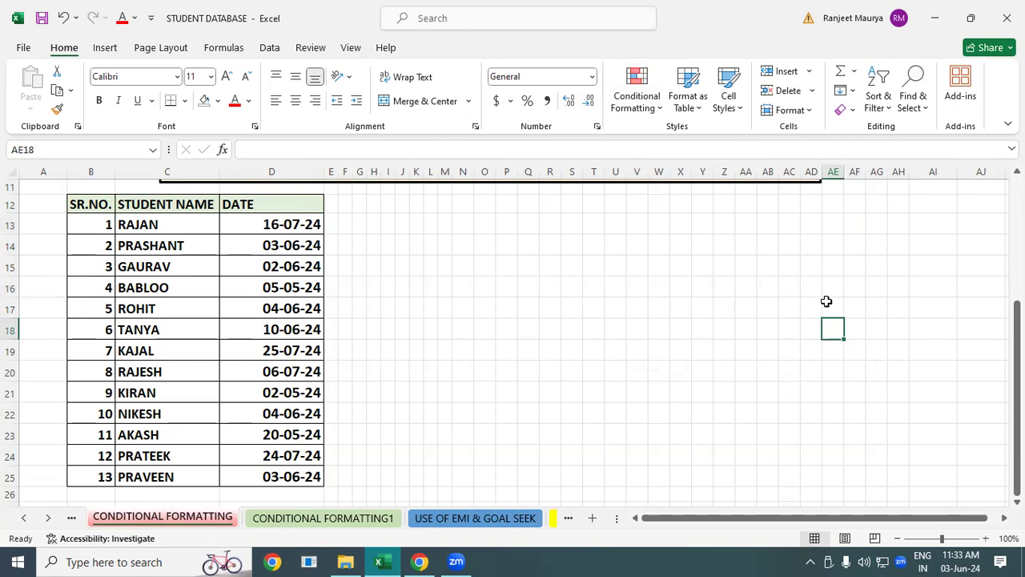
left_click_drag(328, 171, 812, 172)
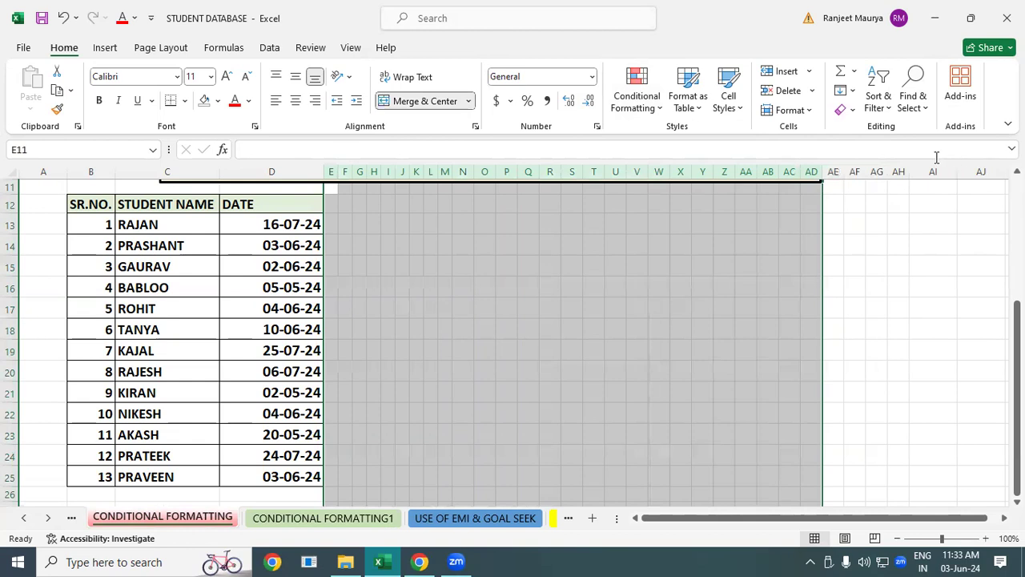
left_click(897, 328)
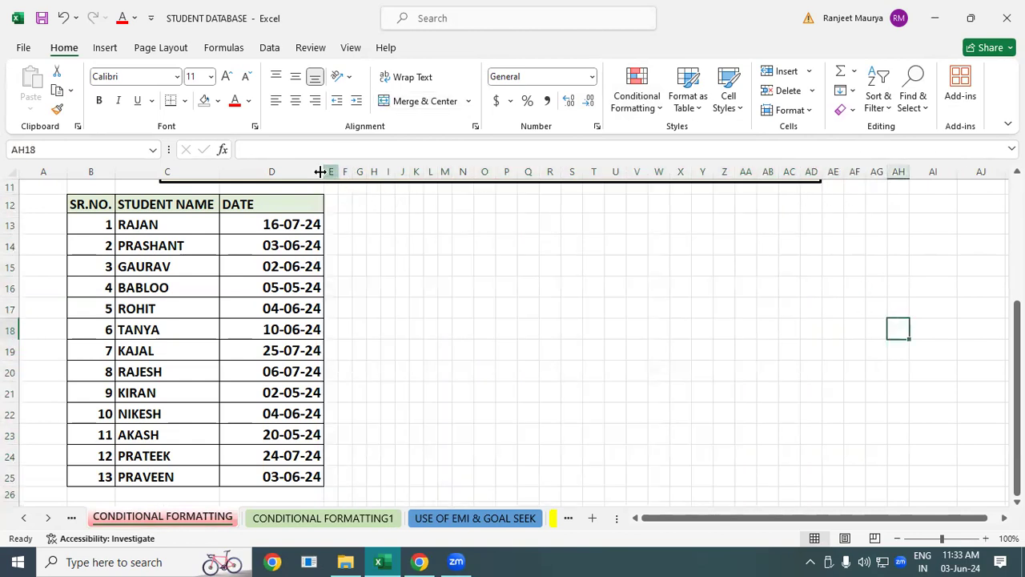
left_click_drag(331, 170, 897, 159)
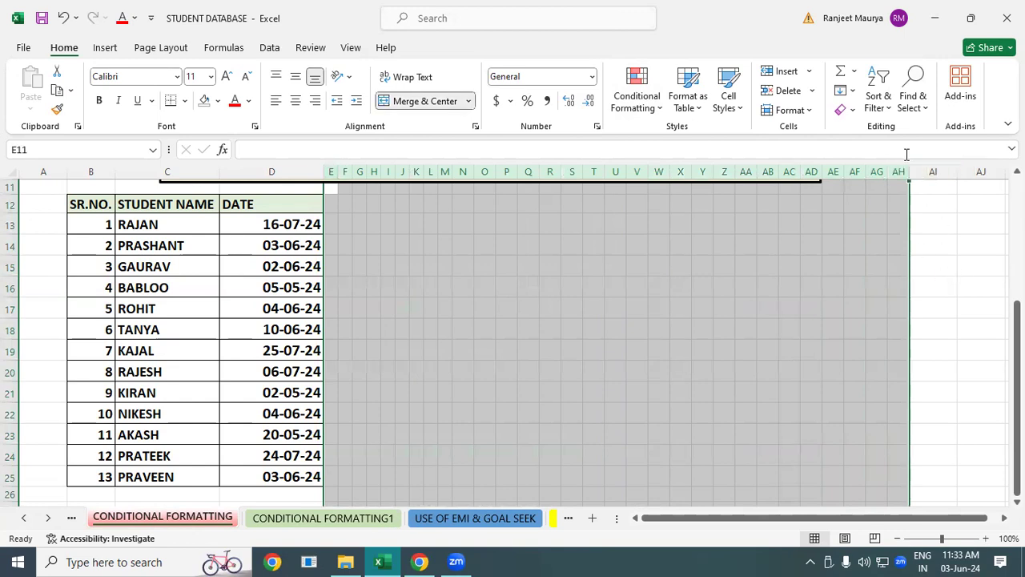
left_click(849, 110)
left_click(873, 130)
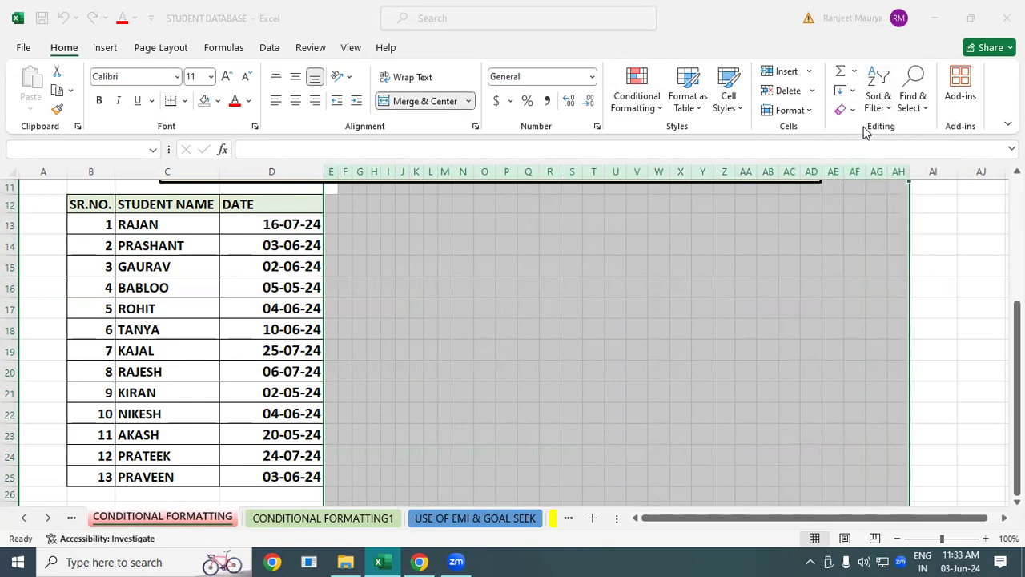
key("Return")
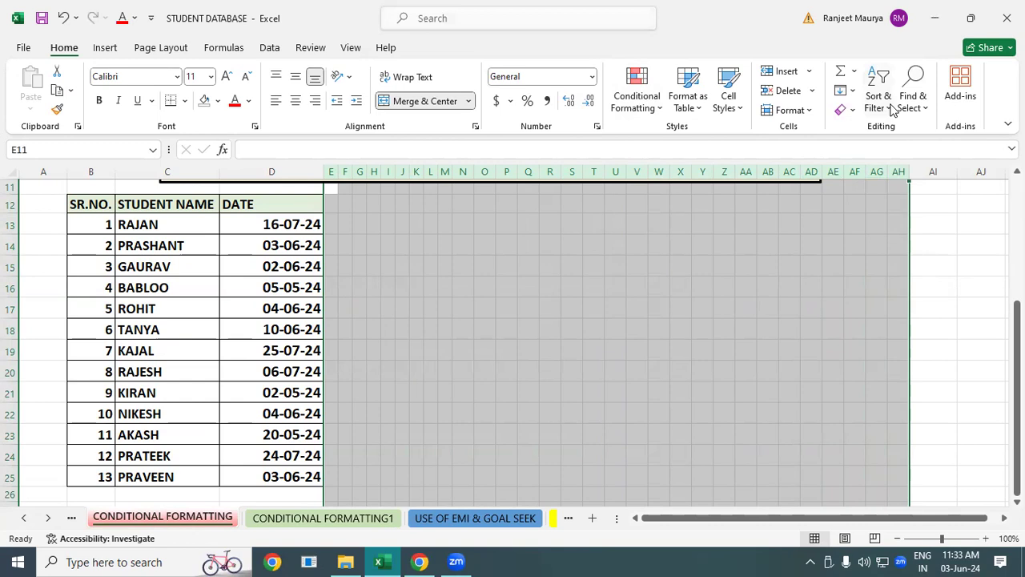
left_click(844, 110)
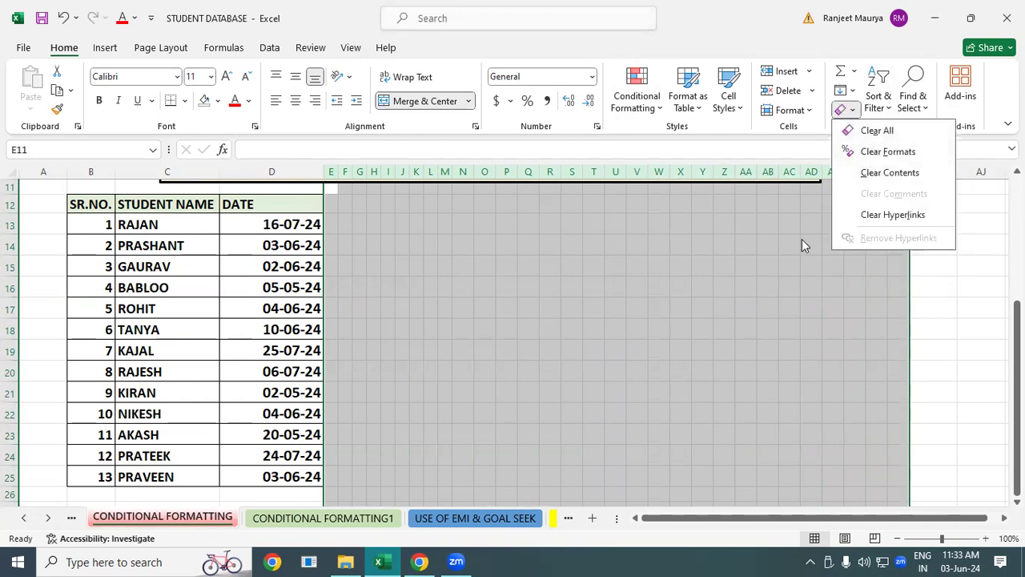
left_click(809, 208)
left_click(859, 88)
left_click(845, 89)
left_click(803, 110)
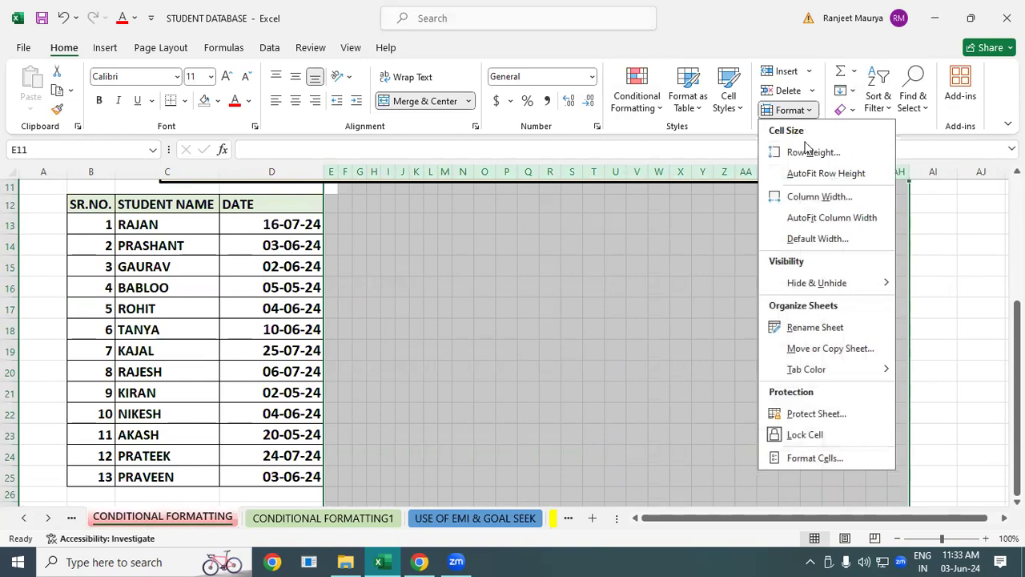
left_click(833, 195)
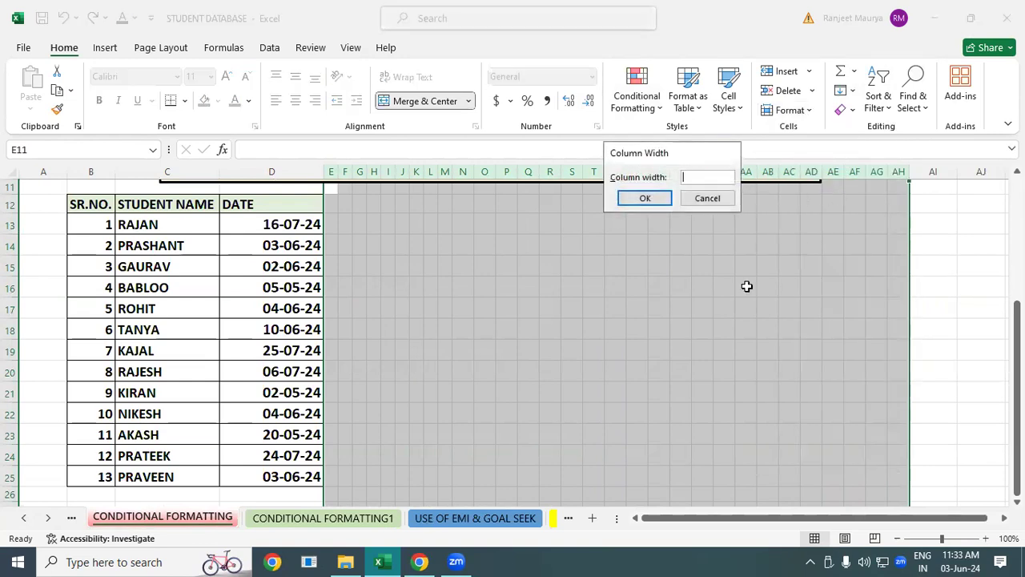
key("Escape")
left_click(747, 286)
- Copy the formatting of blank cell AJ15 onto the empty area from E11 across to column AI
left_click(972, 270)
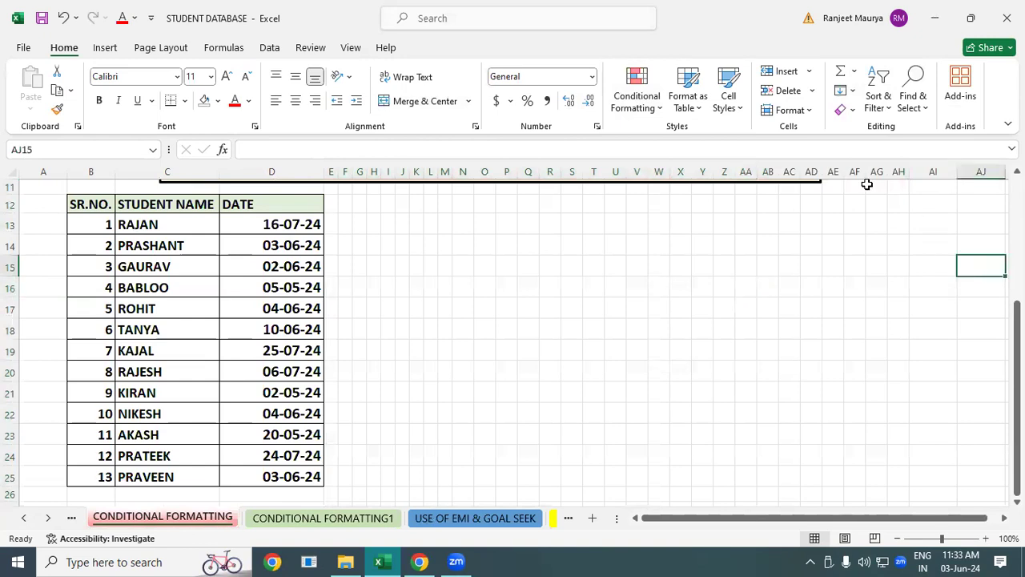
left_click(56, 109)
mouse_move(335, 188)
left_mouse_down()
mouse_move(476, 265)
mouse_move(814, 501)
mouse_move(981, 490)
mouse_move(895, 496)
left_mouse_up()
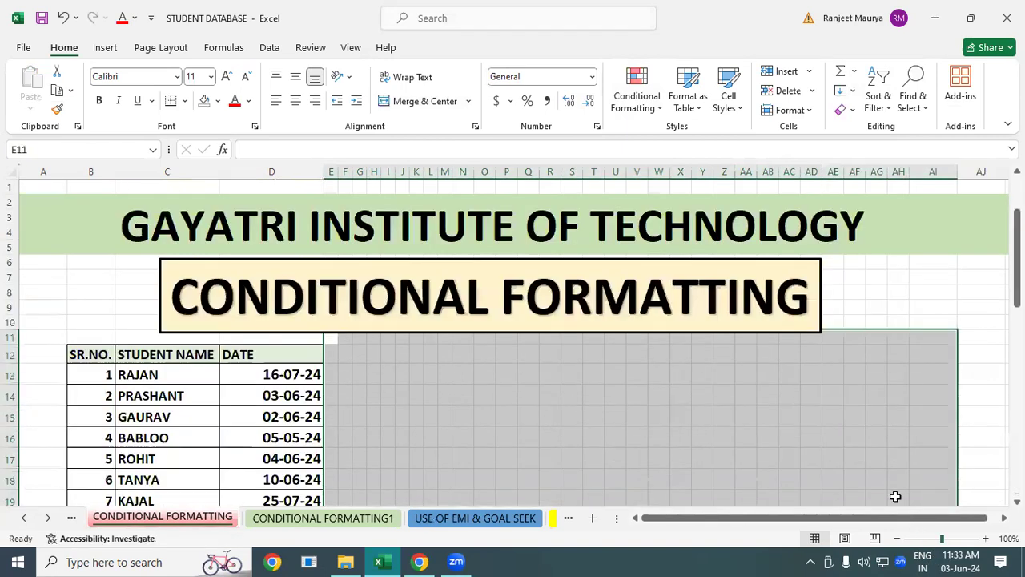
left_click(805, 432)
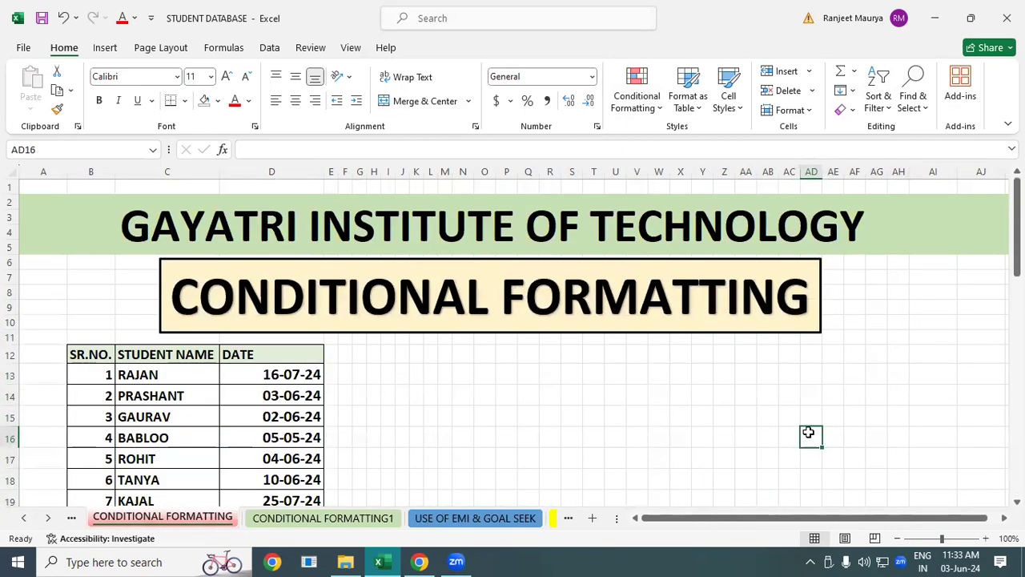
scroll(808, 432, "down", 1)
mouse_move(1016, 277)
left_mouse_down()
mouse_move(1016, 340)
mouse_move(1016, 287)
left_mouse_up()
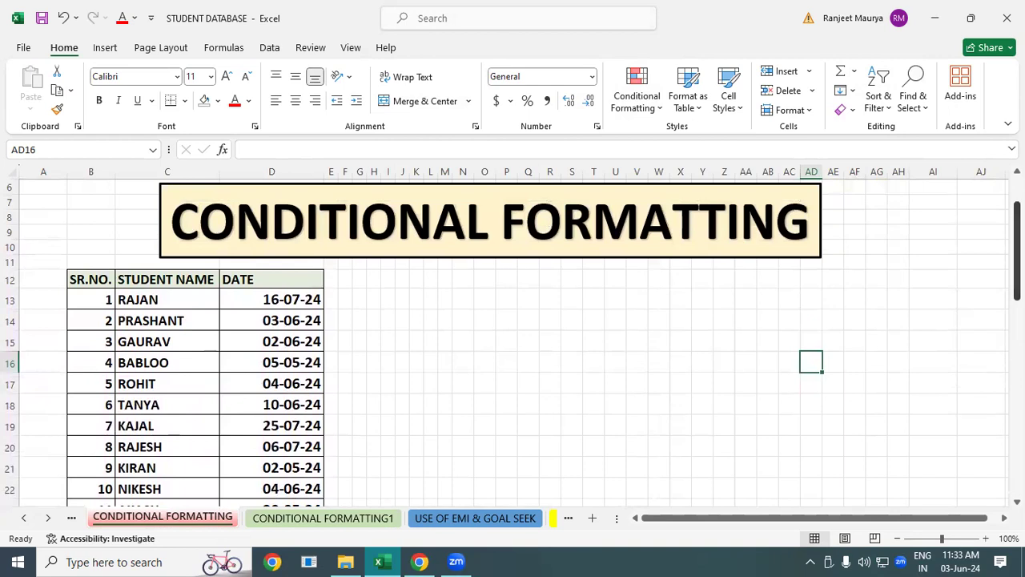
left_click(332, 281)
left_click(503, 347)
left_click(490, 362)
scroll(505, 375, "up", 1)
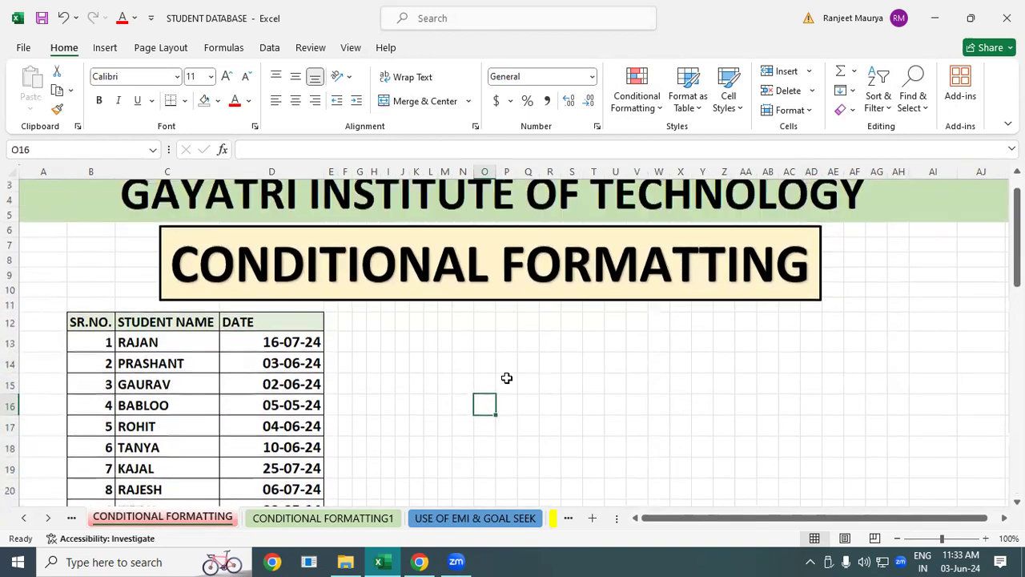
left_click_drag(161, 324, 224, 406)
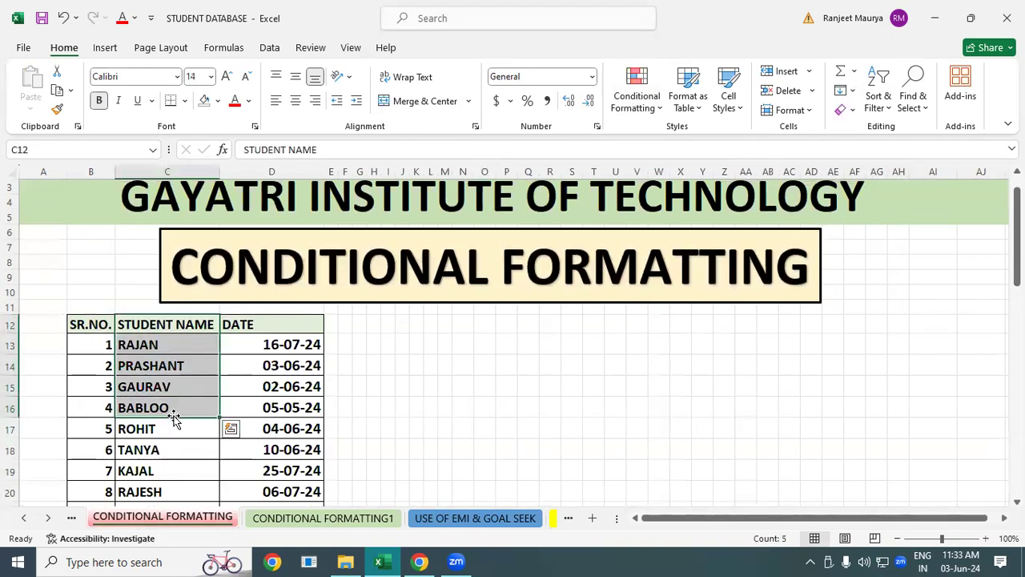
left_click_drag(270, 325, 272, 428)
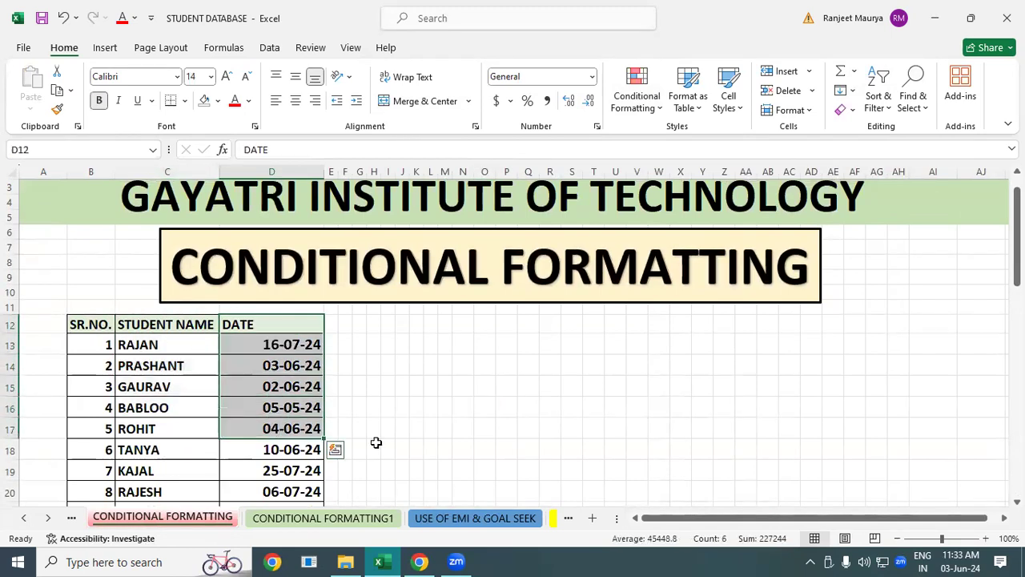
left_click_drag(1017, 236, 1015, 261)
left_click(506, 392)
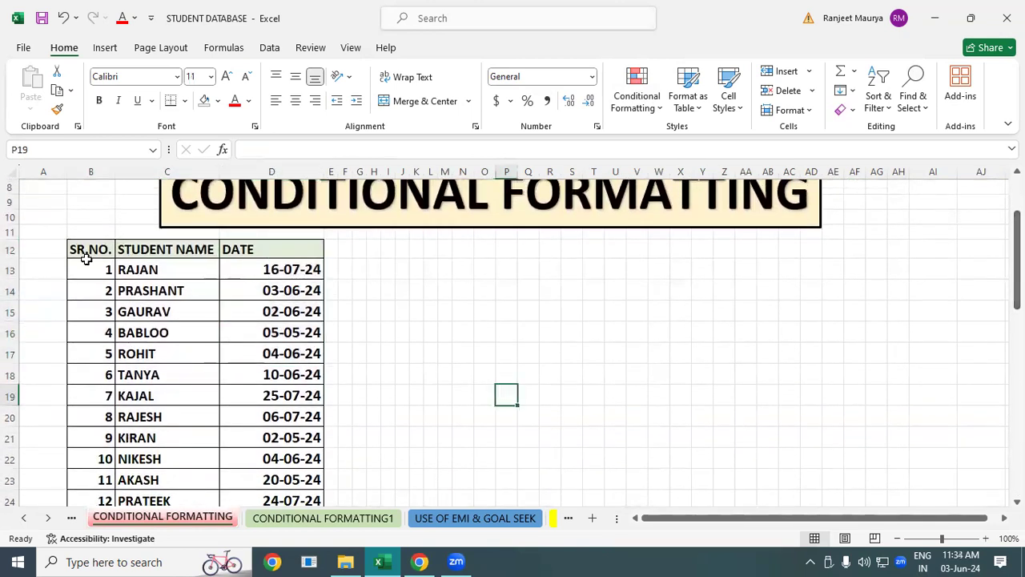
- Copy the serial number, student name and date table into a new blank workbook, starting at cell C6
left_click_drag(80, 250, 289, 439)
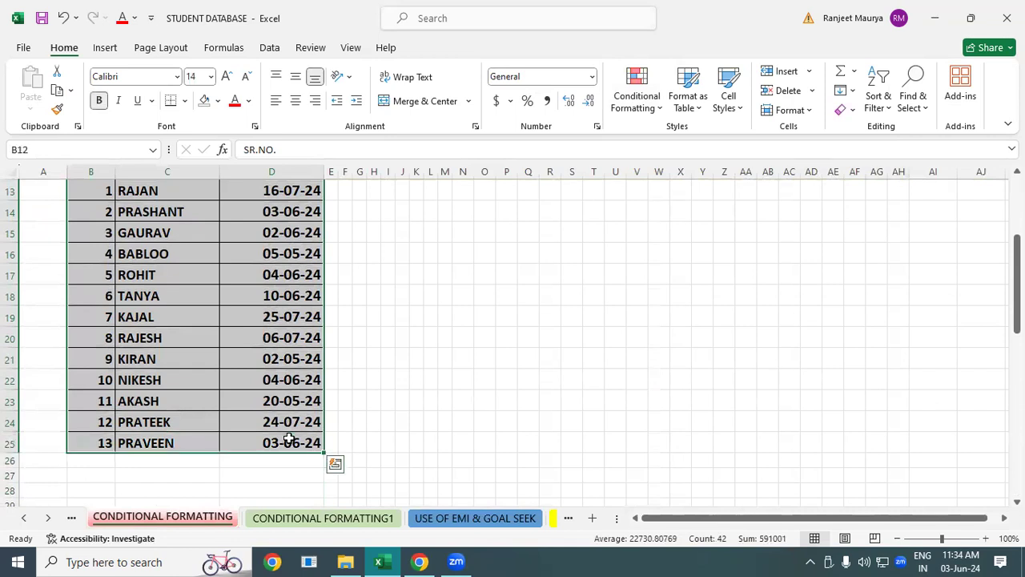
key("ctrl+c")
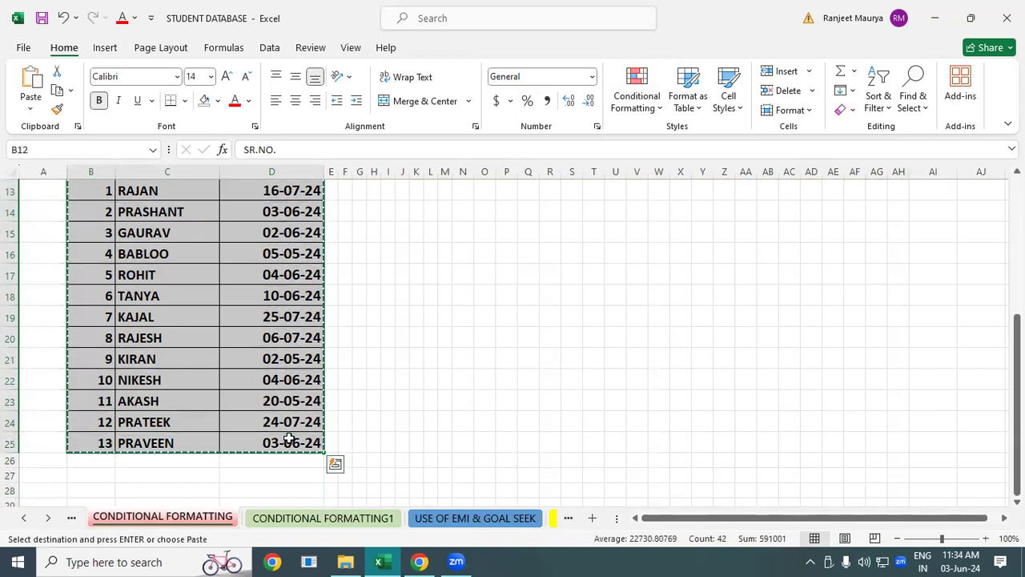
key("ctrl+n")
left_click(149, 261)
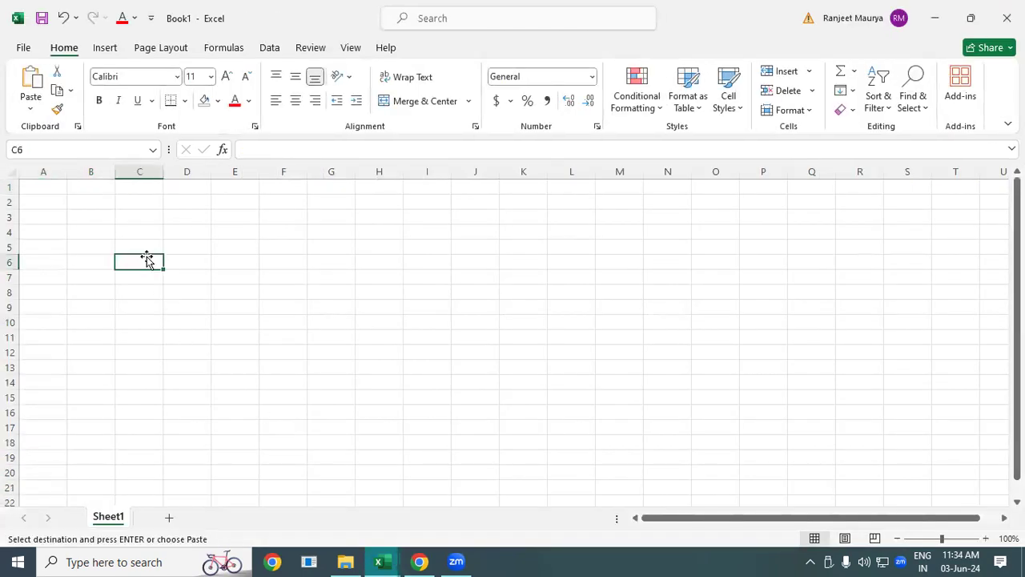
key("ctrl+v")
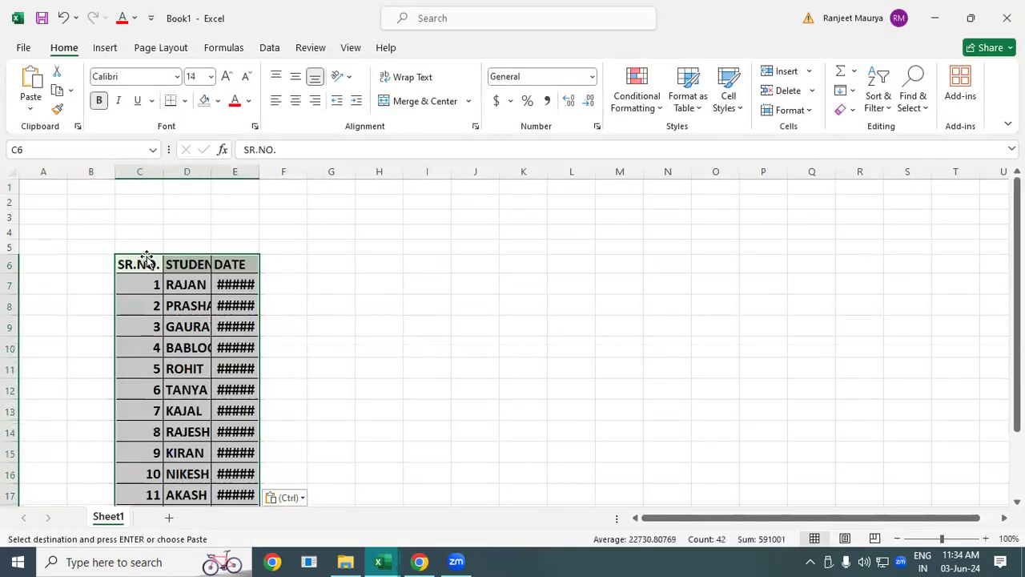
- AutoFit the widths of the DATE and STUDENT NAME columns to their contents
left_click(313, 220)
double_click(261, 166)
left_click(391, 349)
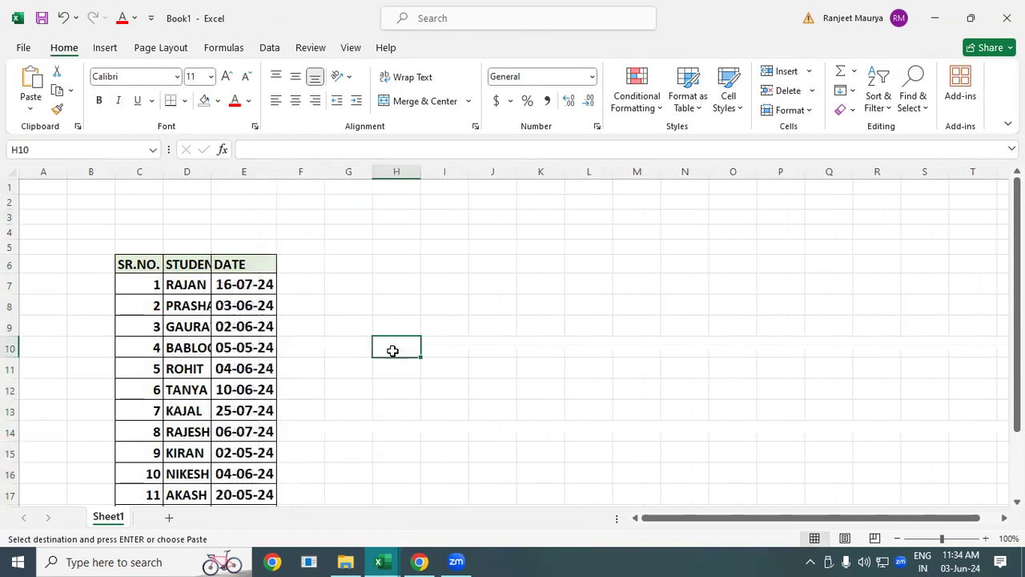
double_click(211, 173)
left_click(560, 360)
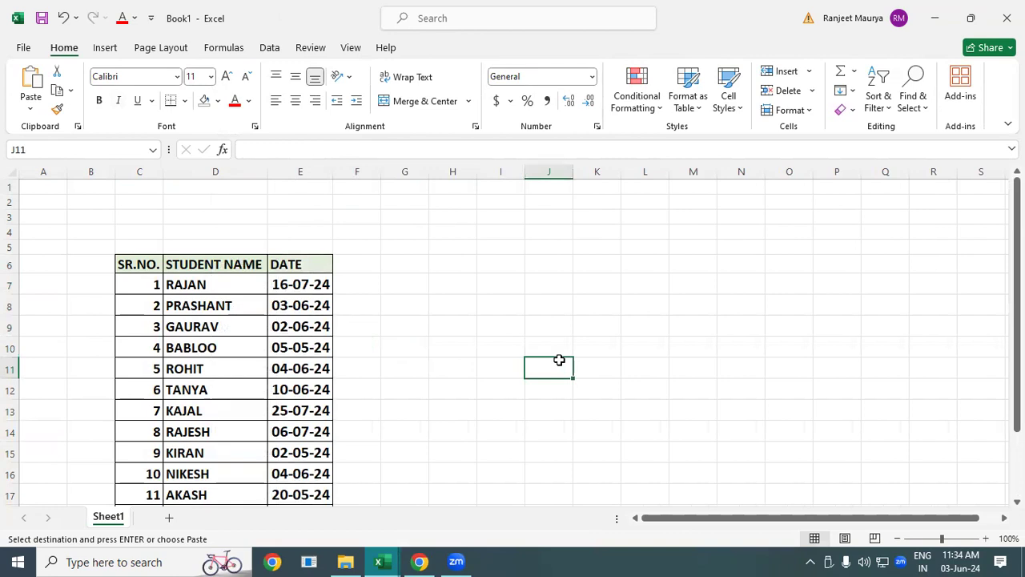
- Enter 1 in cell F6 beside the DATE header as the first day number
left_click(353, 268)
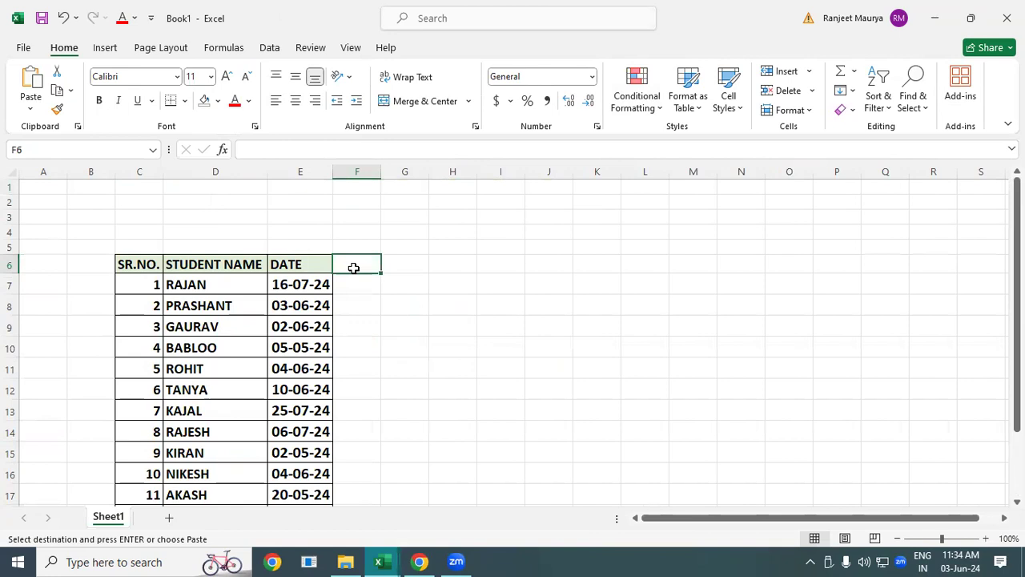
left_click(496, 309)
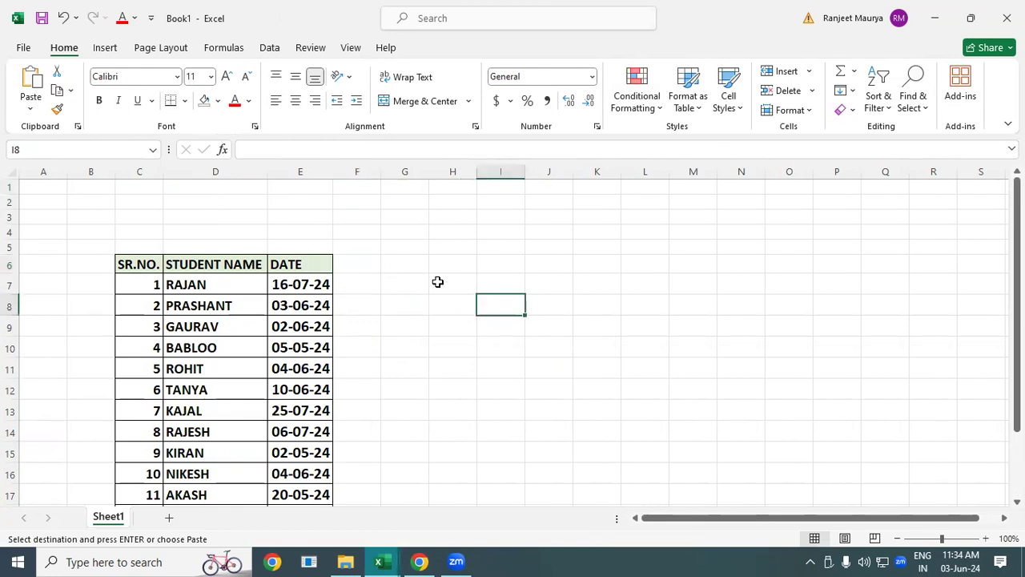
left_click(372, 261)
type("1")
left_click(431, 333)
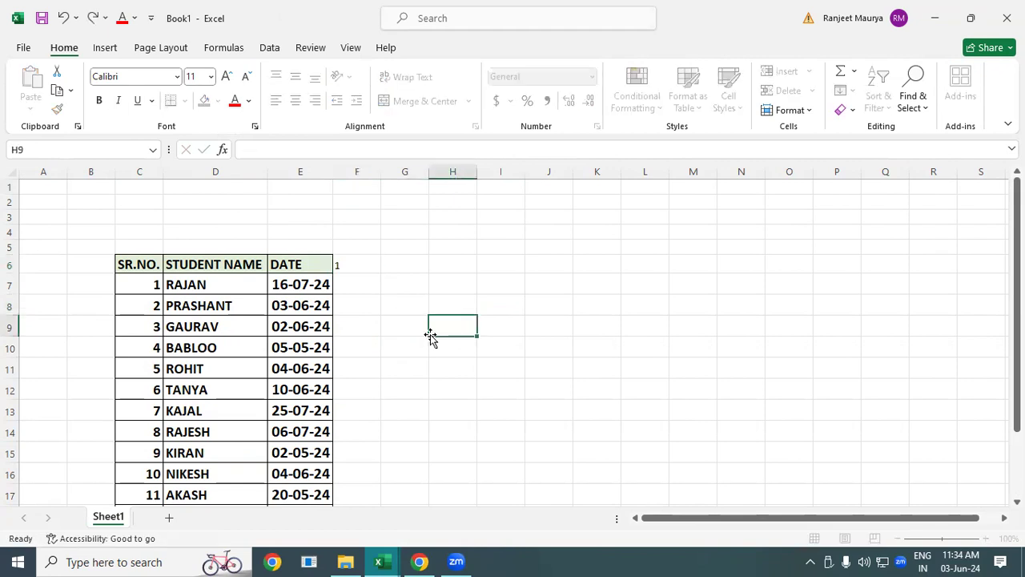
left_click(368, 263)
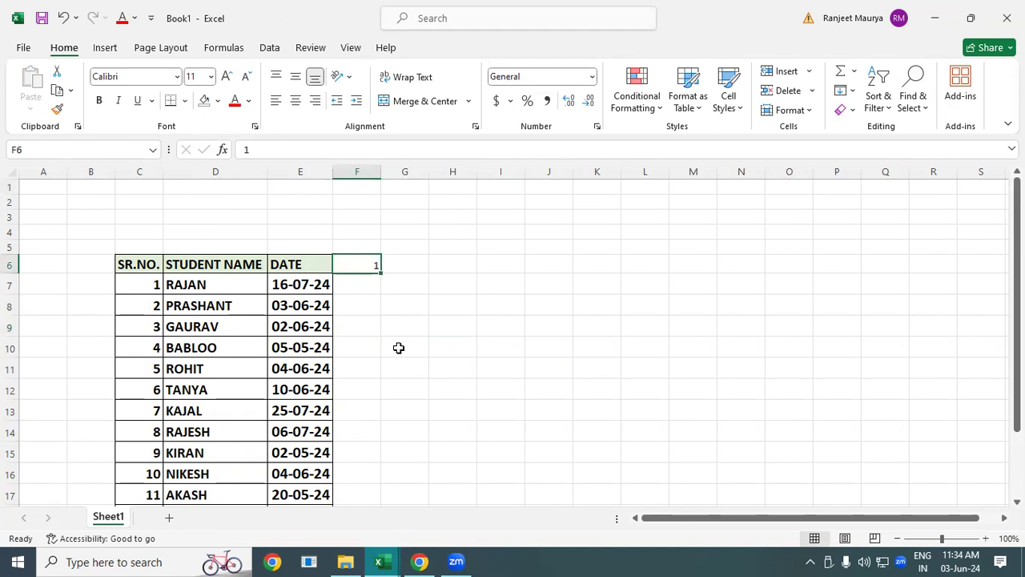
left_click(398, 348)
- Fill a linear series along row 6 from cell F6 with step value 1 and stop value 30
left_click(373, 267)
left_click(851, 91)
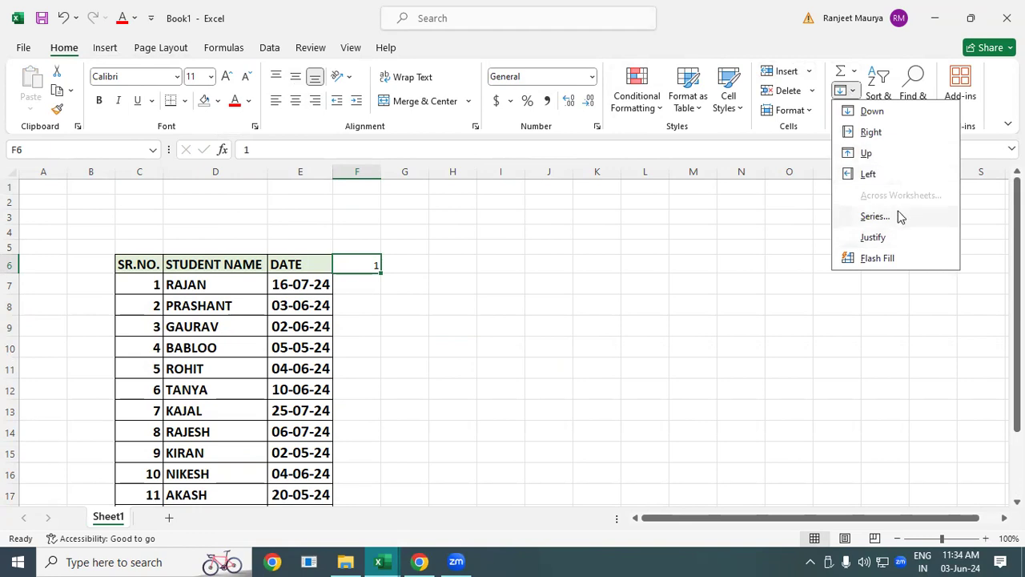
key("Escape")
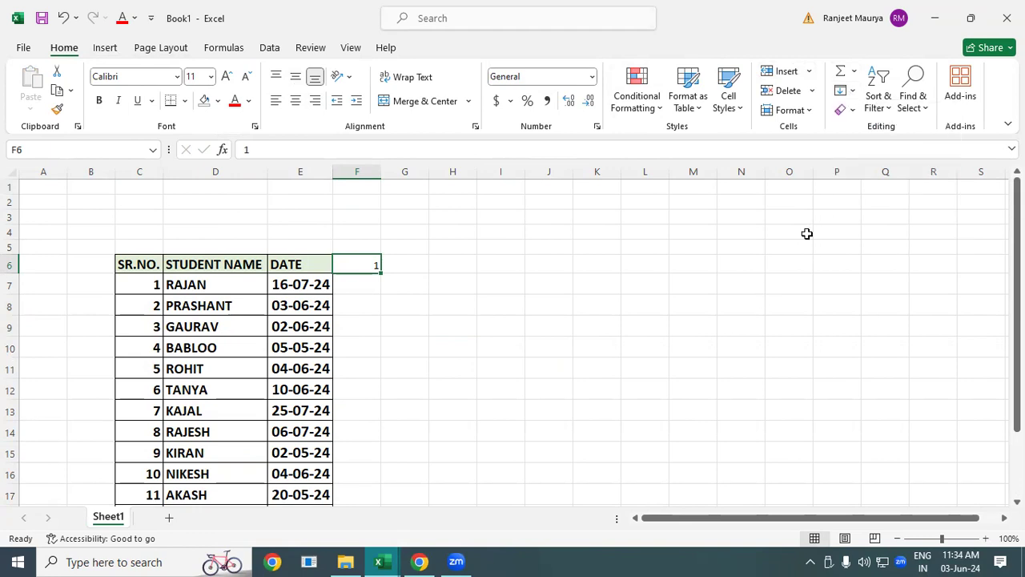
left_click(851, 92)
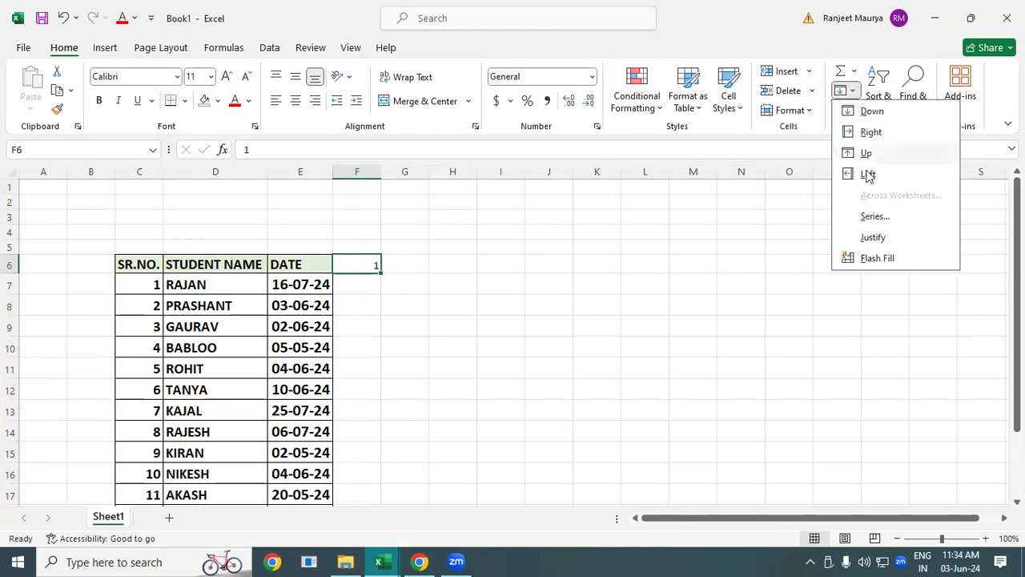
left_click(875, 216)
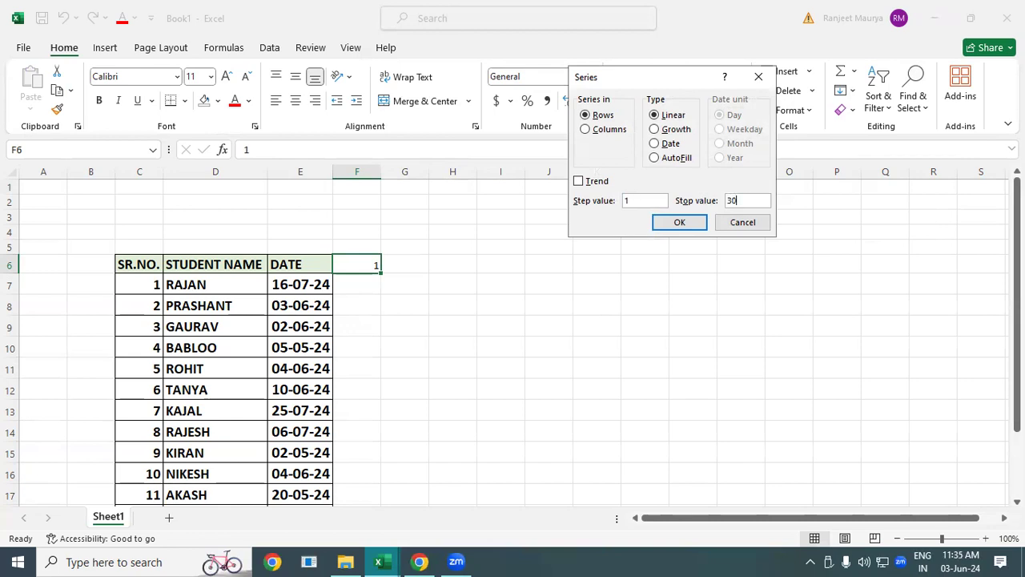
type("30")
left_click(679, 222)
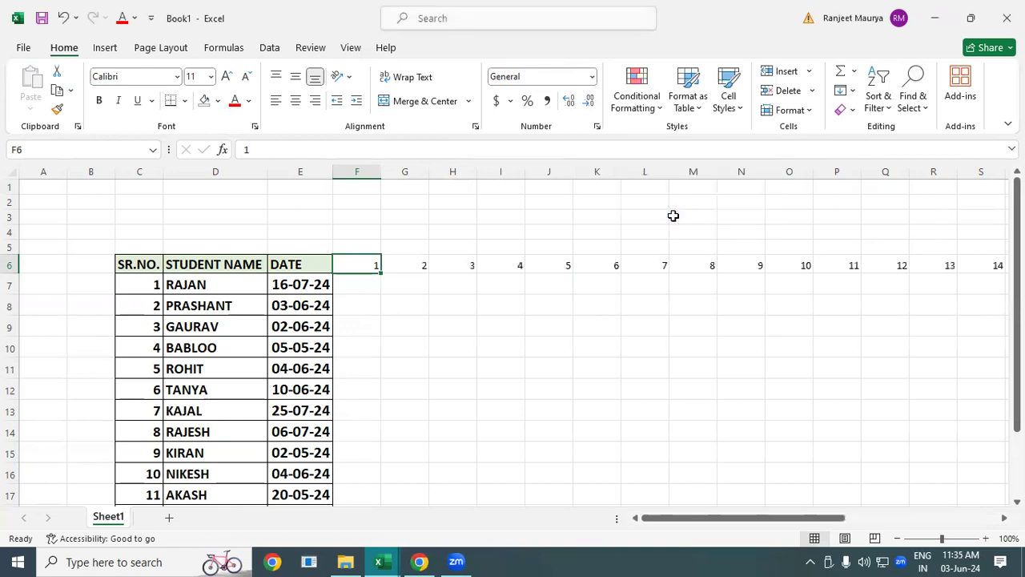
left_click(694, 369)
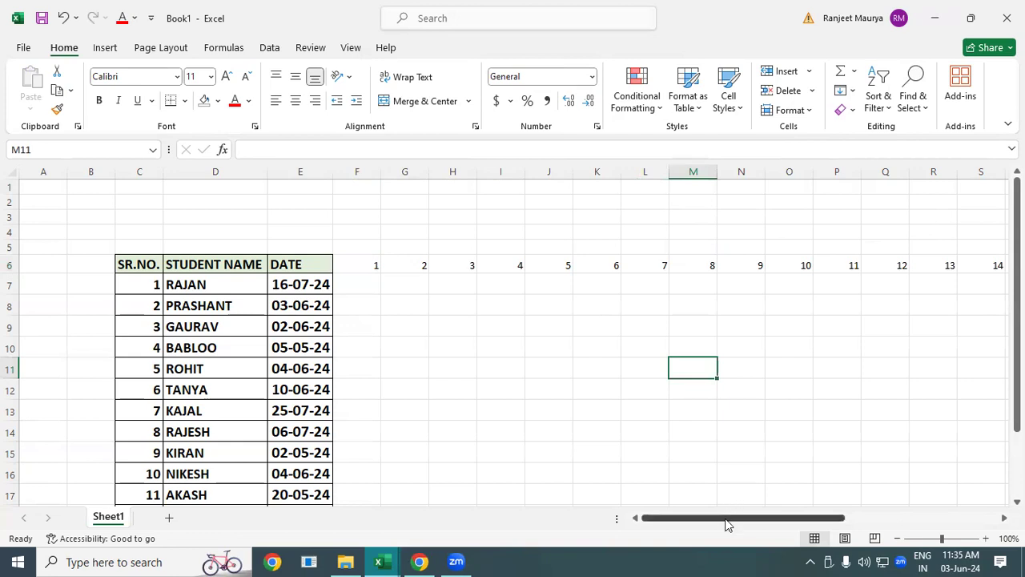
- Shrink columns F to AI to fit the day numbers 1 to 30
left_click_drag(725, 523, 410, 509)
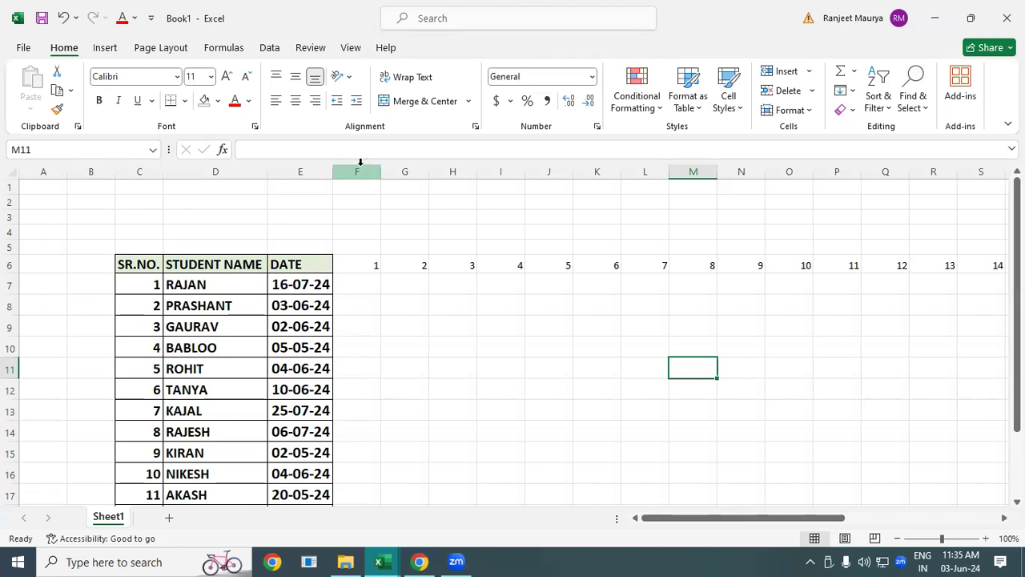
left_click_drag(360, 162, 905, 210)
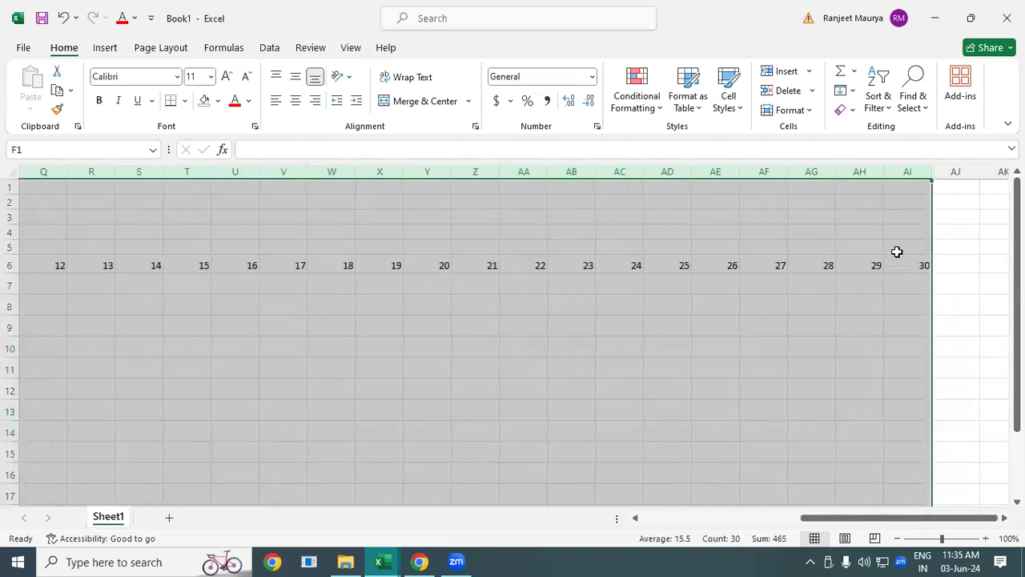
double_click(929, 170)
left_click_drag(899, 521, 753, 526)
left_click(860, 314)
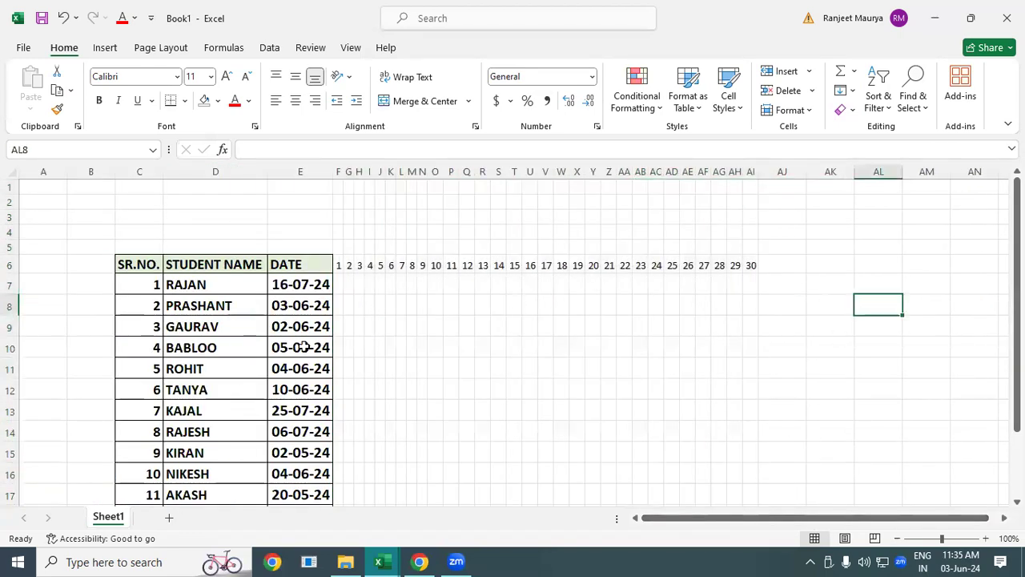
- Copy the formatting of student name cell D10 onto the day number headers F6 to AI6
left_click(227, 345)
left_click(56, 109)
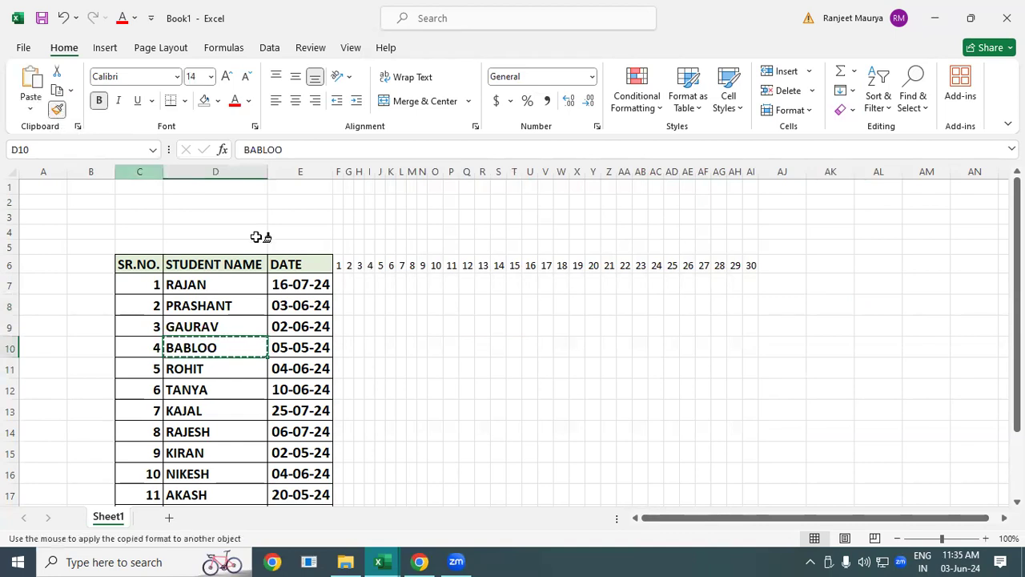
mouse_move(339, 266)
left_mouse_down()
mouse_move(607, 256)
mouse_move(744, 265)
left_mouse_up()
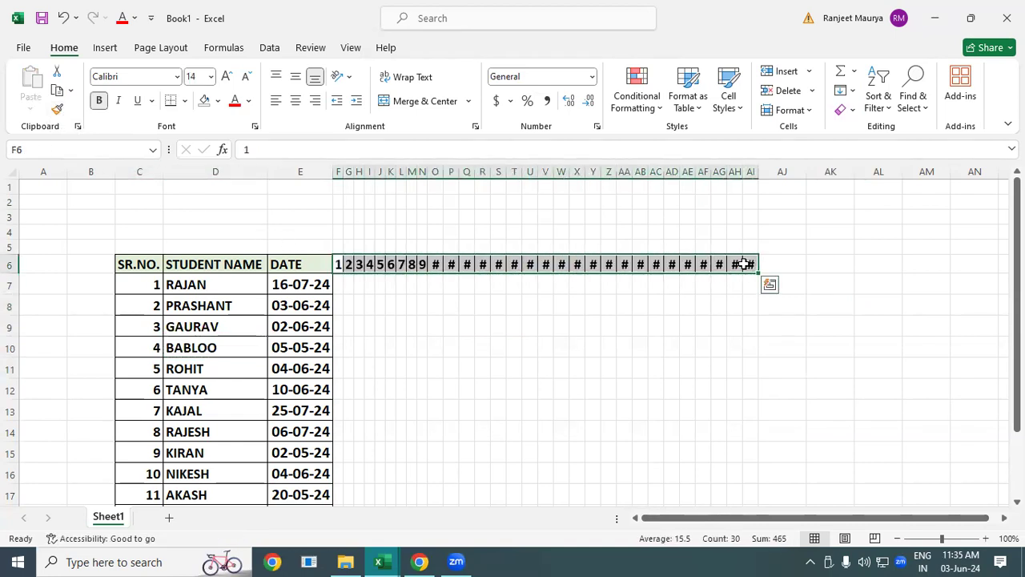
left_click(746, 370)
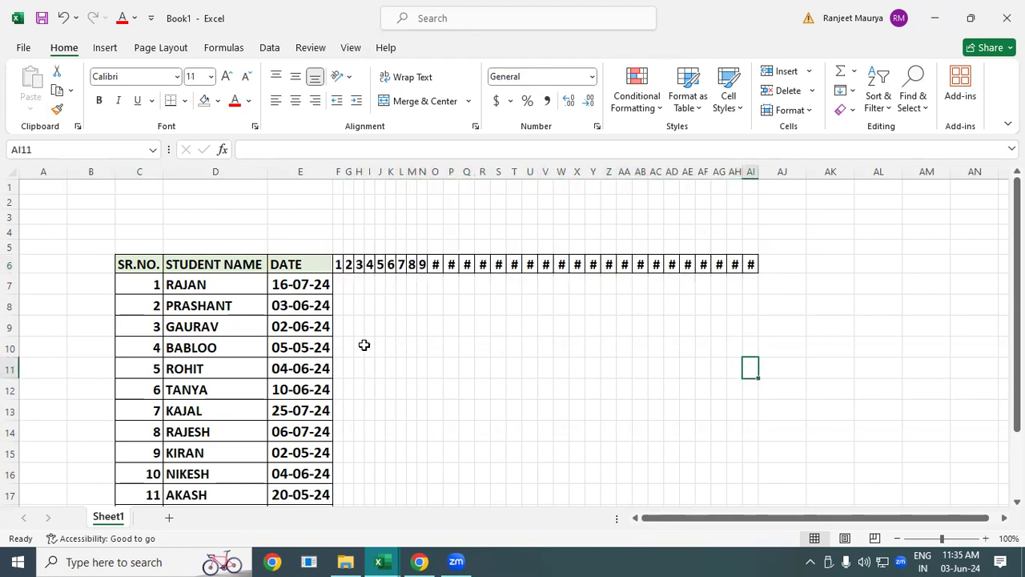
- Copy the formatting of cell D10 onto the blank attendance grid F7 to AI19 below the day numbers
left_click(188, 353)
left_click(57, 109)
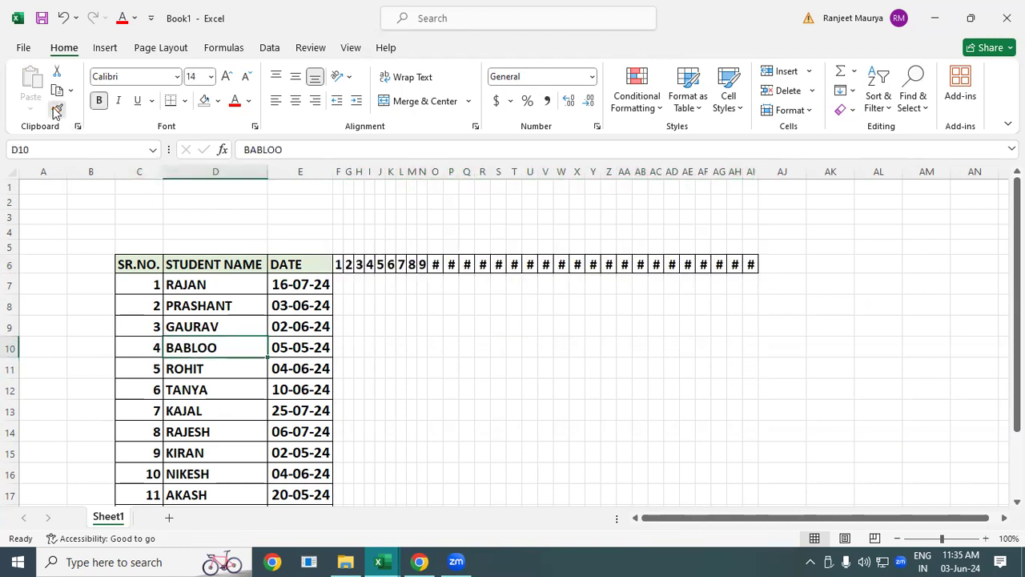
mouse_move(346, 280)
left_mouse_down()
mouse_move(689, 347)
mouse_move(758, 399)
mouse_move(723, 485)
mouse_move(733, 495)
mouse_move(750, 478)
left_mouse_up()
left_click(856, 440)
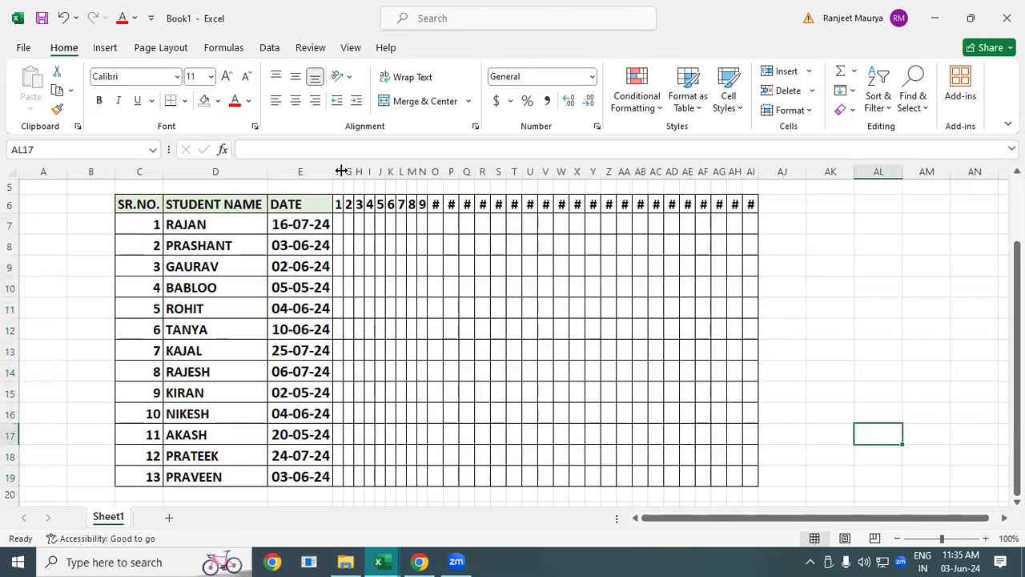
- AutoFit columns F to AI again to suit the larger bold day numbers
left_click_drag(338, 172, 754, 172)
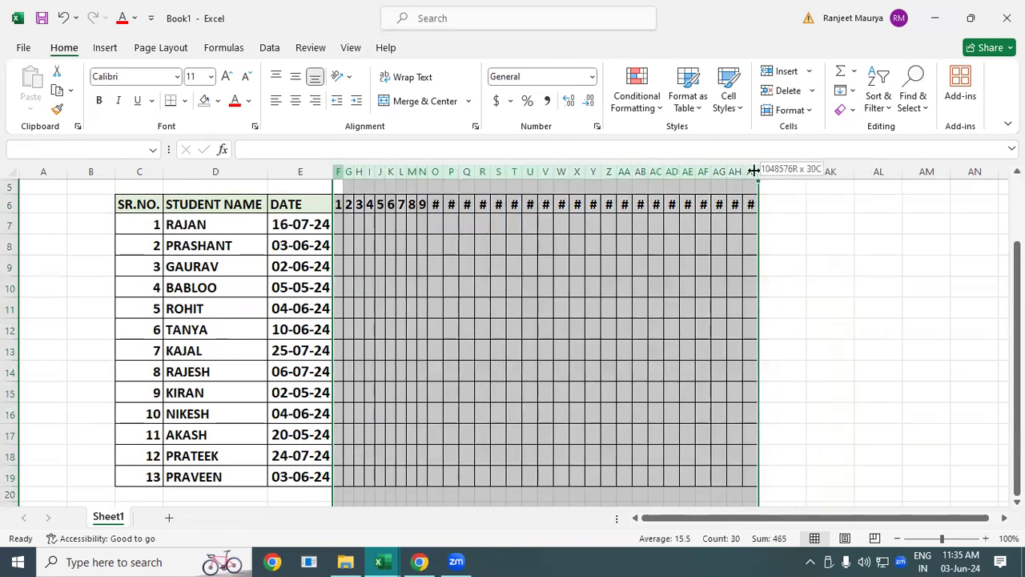
double_click(754, 172)
left_click(961, 291)
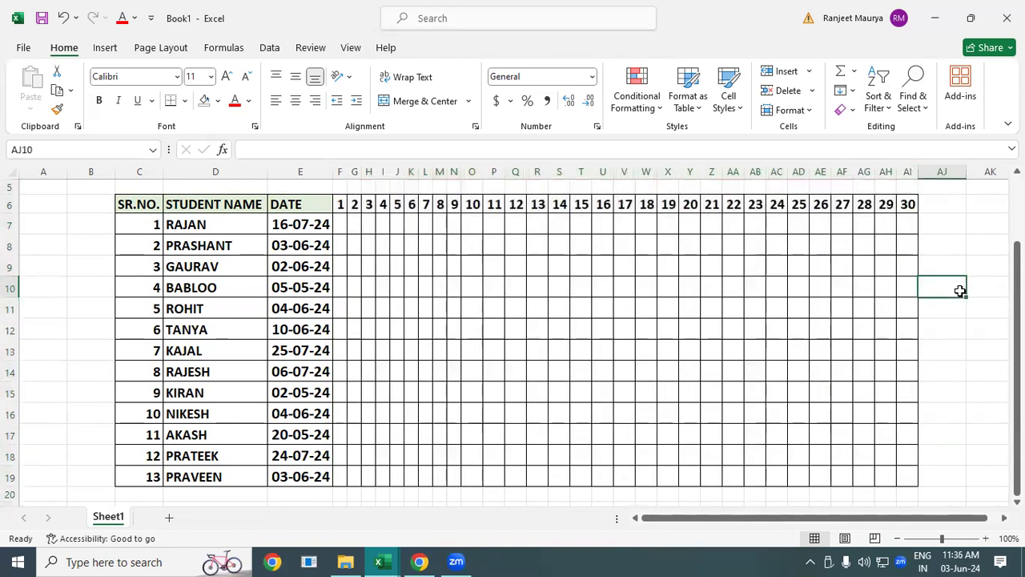
- Start a Text That Contains highlight rule for the text P on the attendance grid F7:AI19
left_click_drag(335, 226, 906, 474)
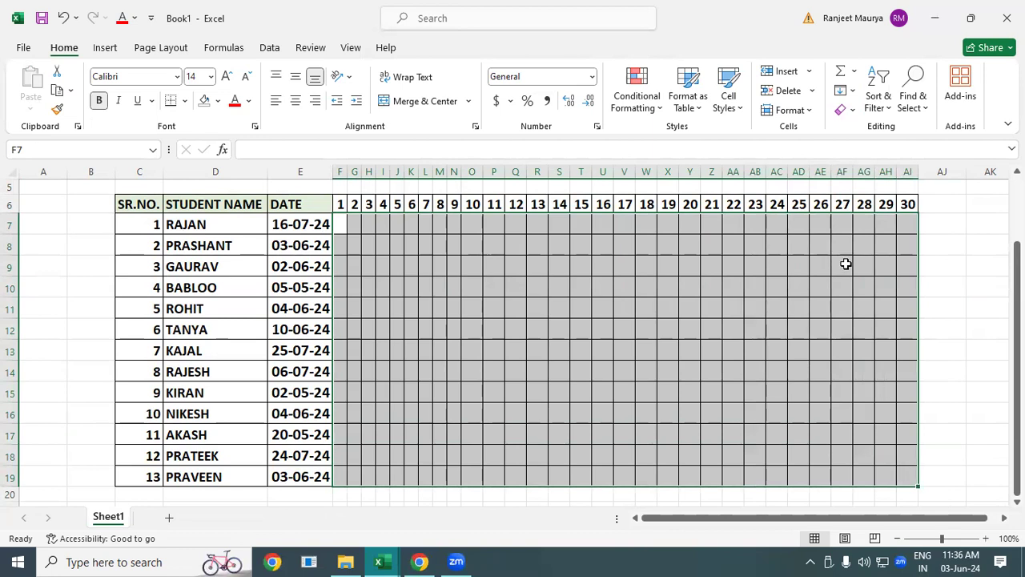
left_click(662, 107)
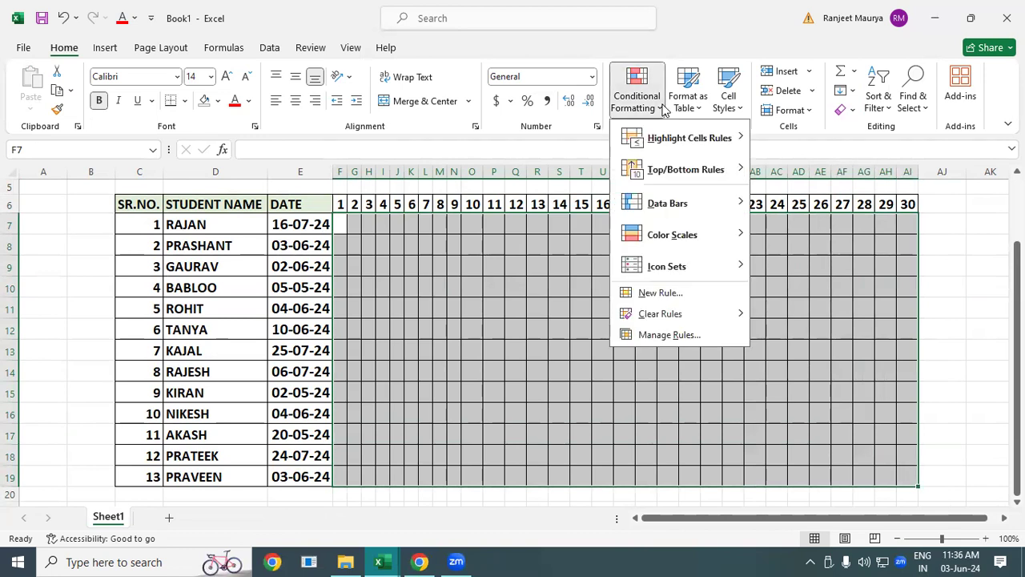
mouse_move(721, 148)
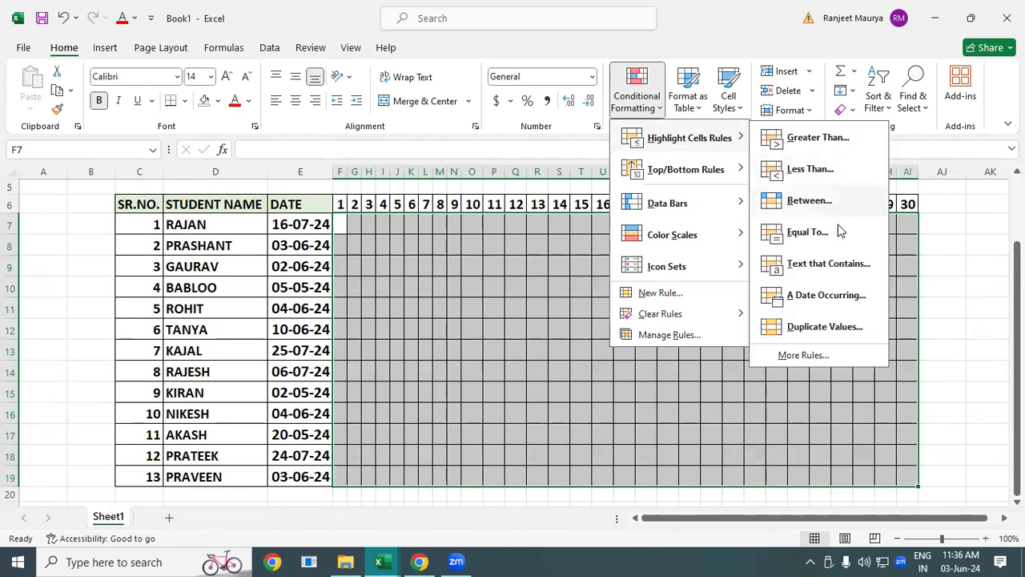
left_click(831, 264)
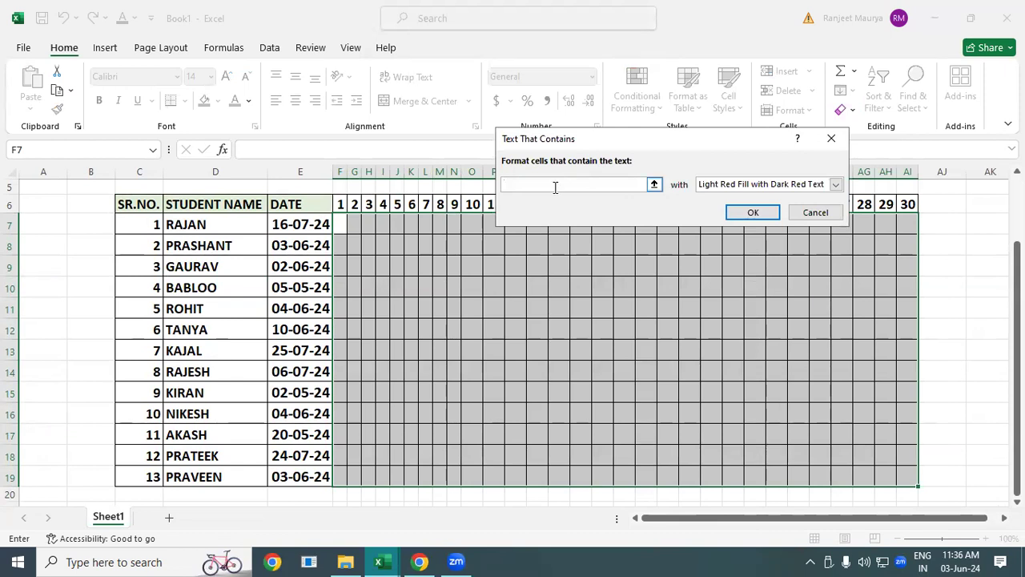
type("P")
- Give the P rule a custom format of bold white text on a green fill and apply it
left_click(836, 185)
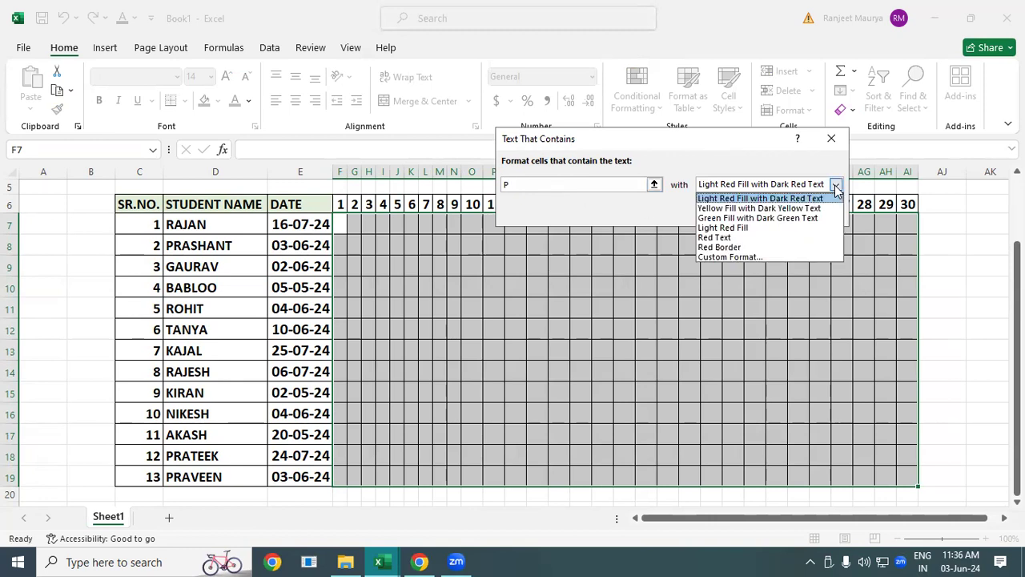
left_click(746, 258)
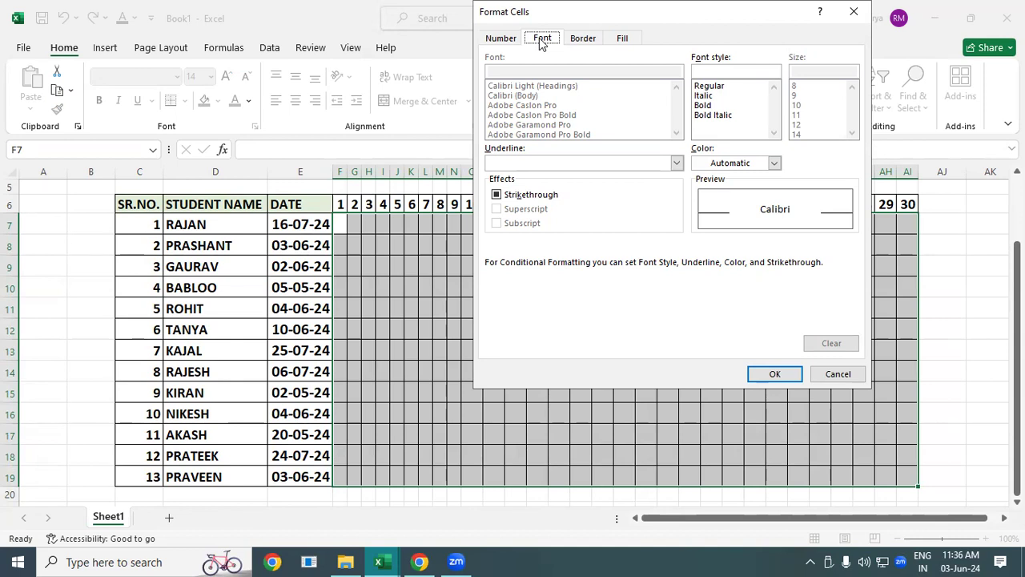
left_click(706, 107)
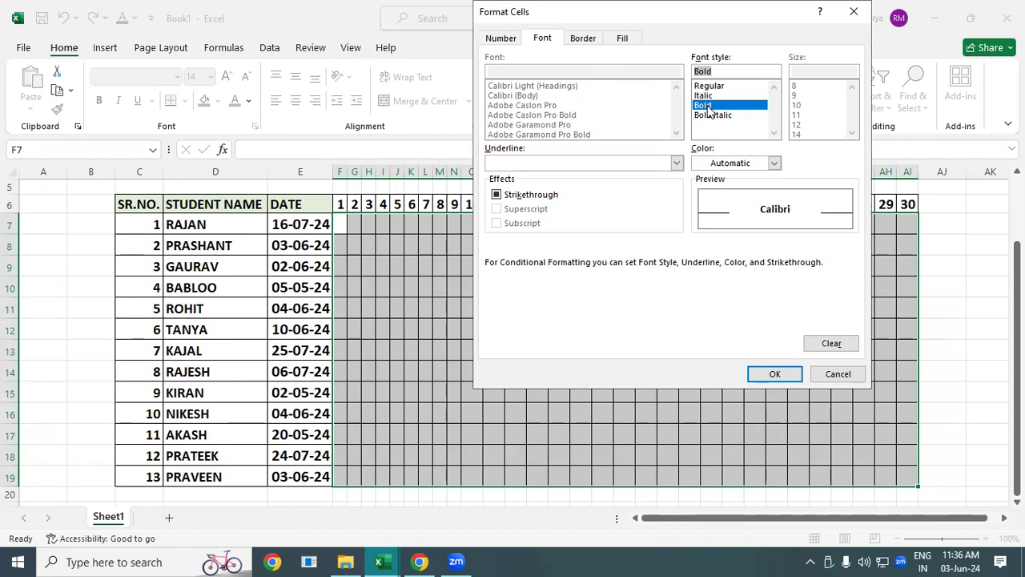
left_click(774, 163)
left_click(698, 223)
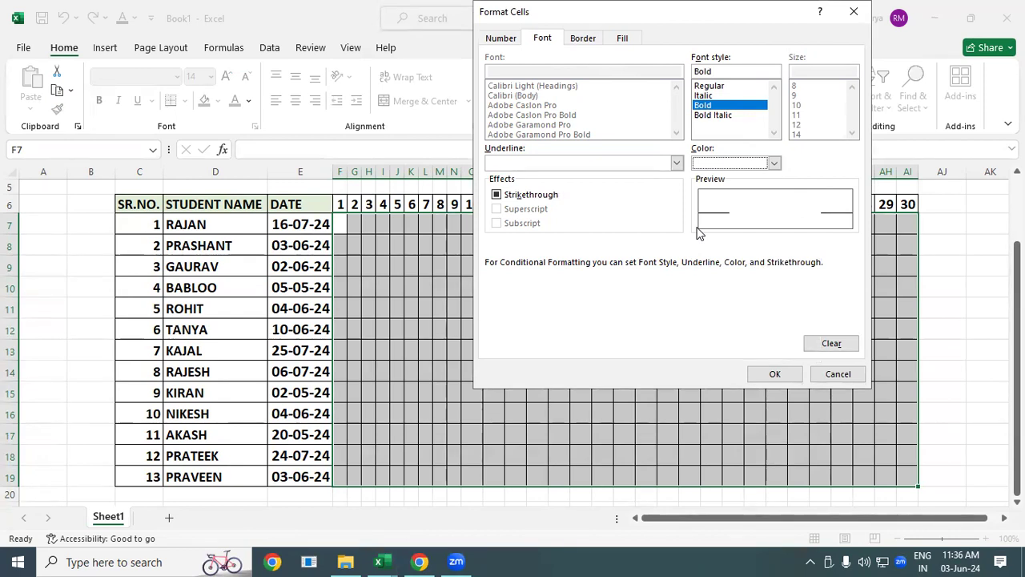
left_click(622, 39)
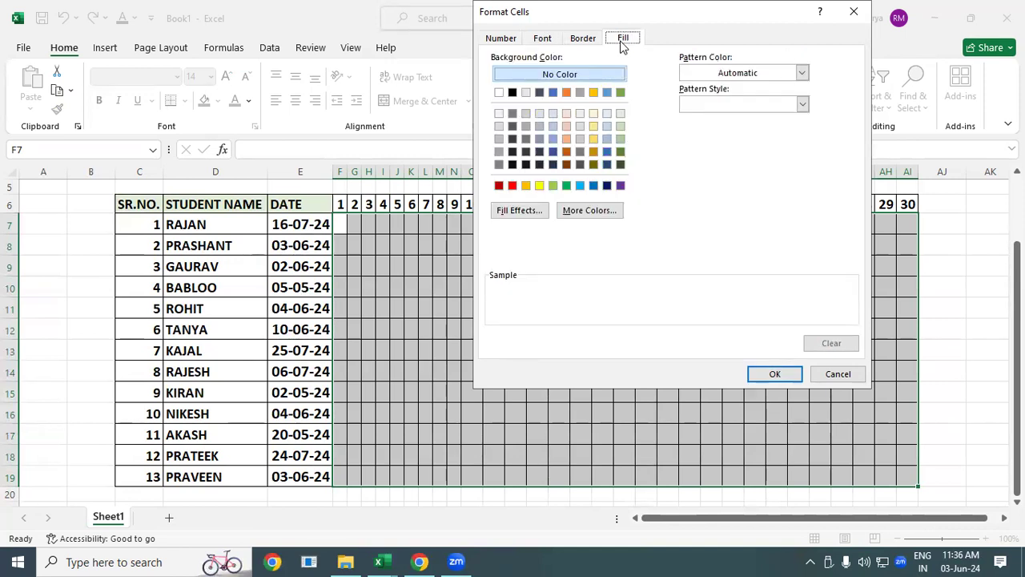
left_click(566, 185)
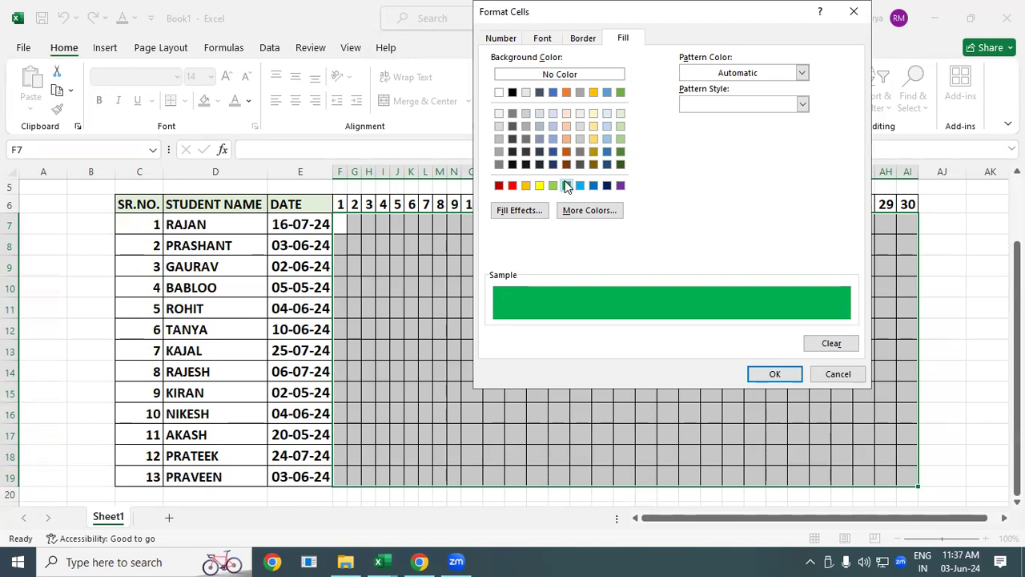
left_click(774, 373)
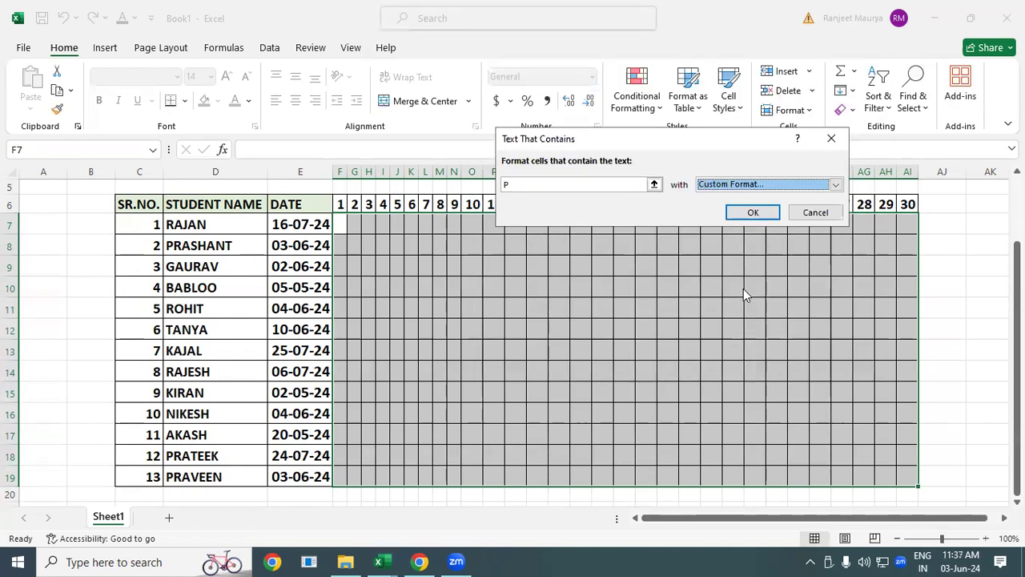
left_click(745, 213)
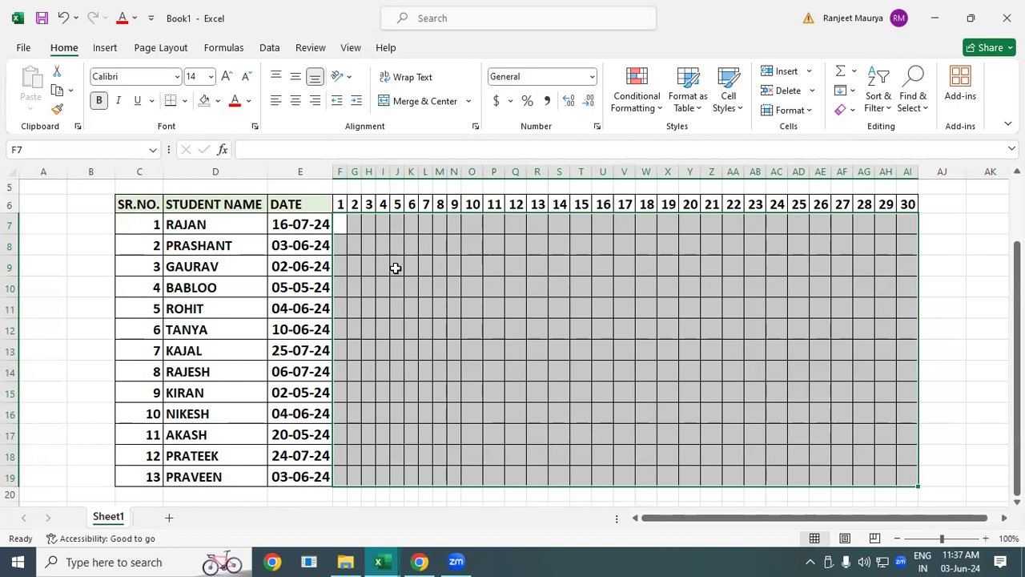
- Start another Text That Contains highlight rule on the attendance grid F7:AI19 for the text A
left_click(641, 97)
mouse_move(699, 141)
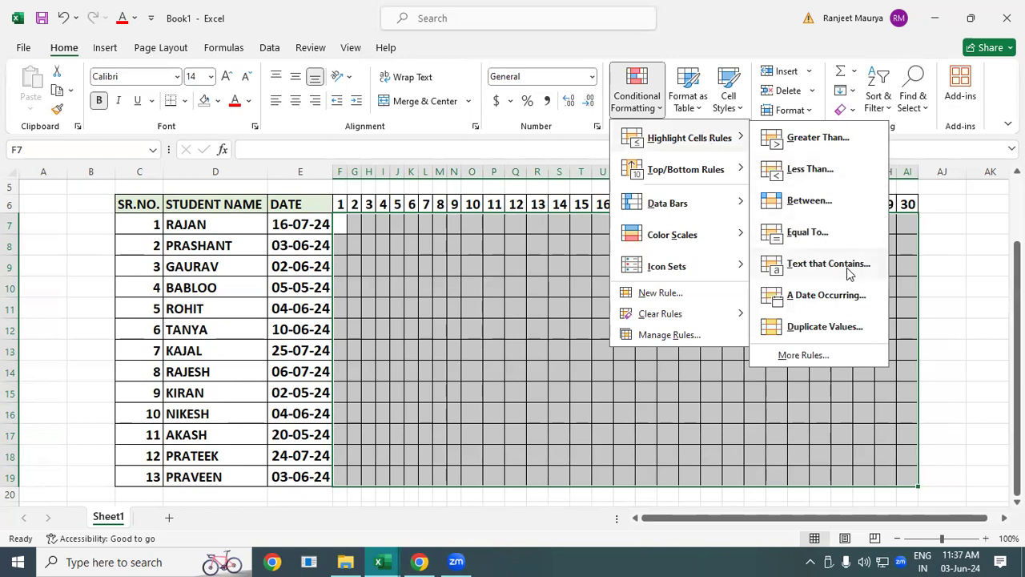
left_click(833, 267)
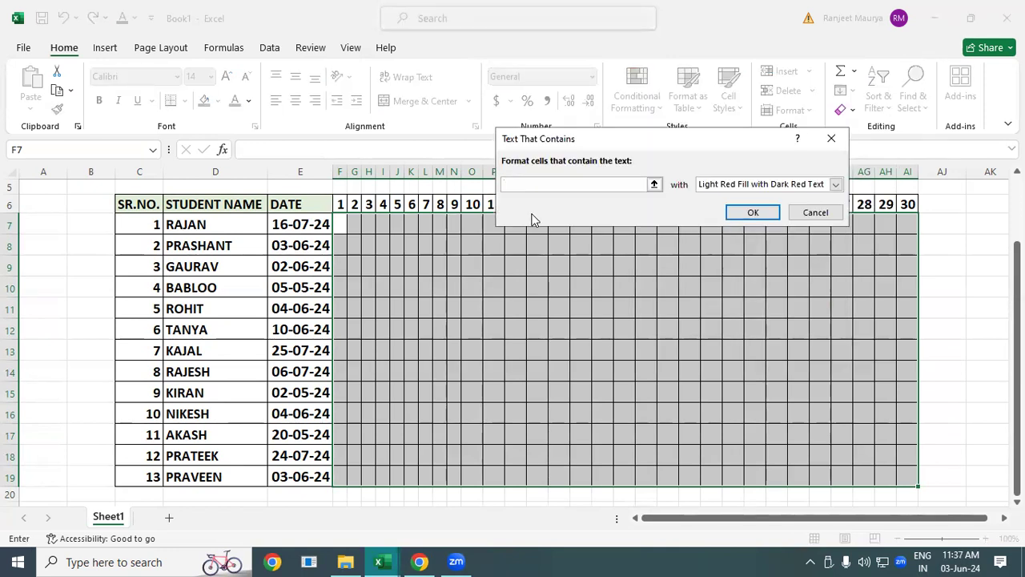
type("A")
- Give the A rule a custom format of bold white text on a red fill and apply it
left_click(836, 185)
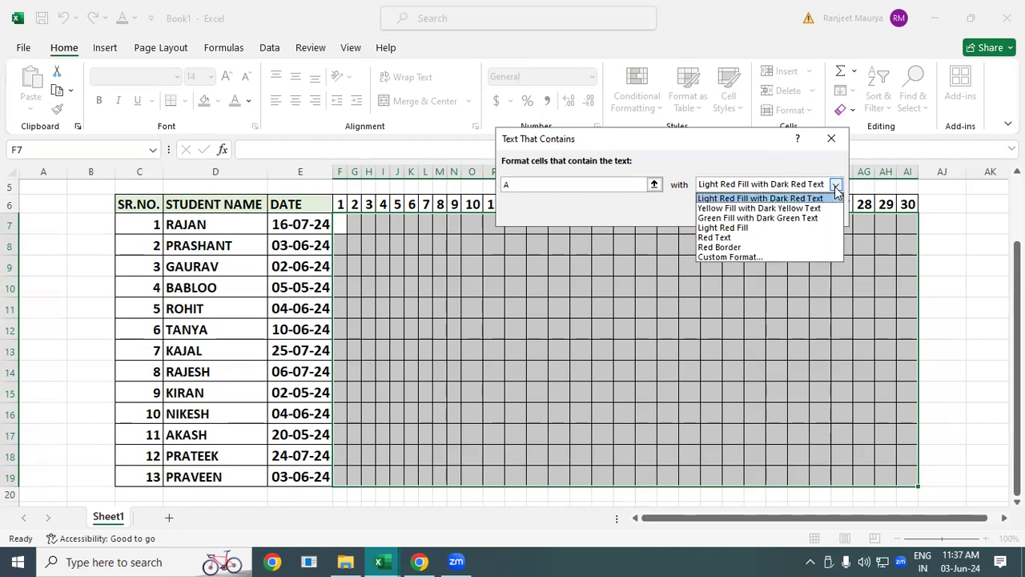
left_click(762, 257)
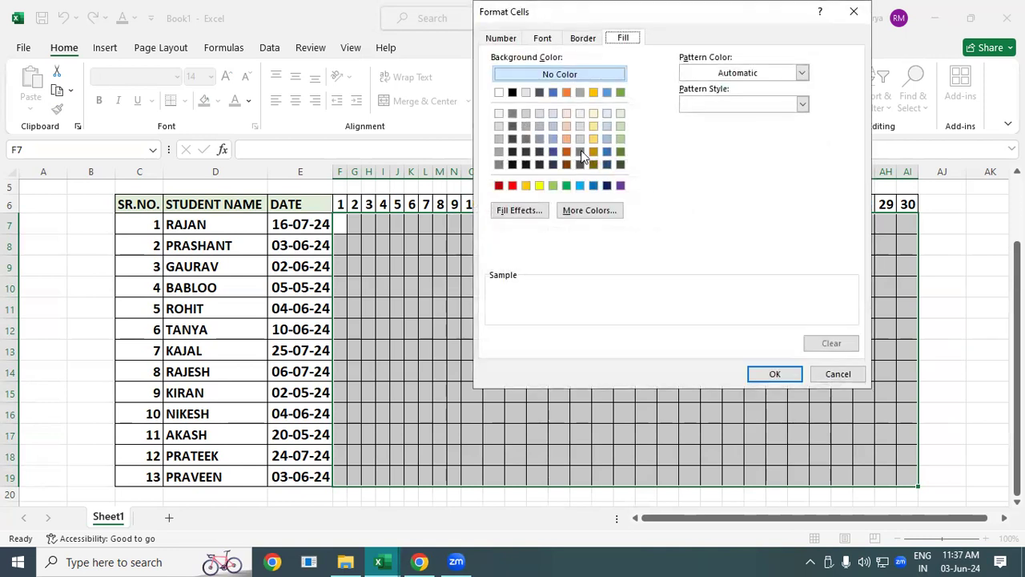
left_click(538, 40)
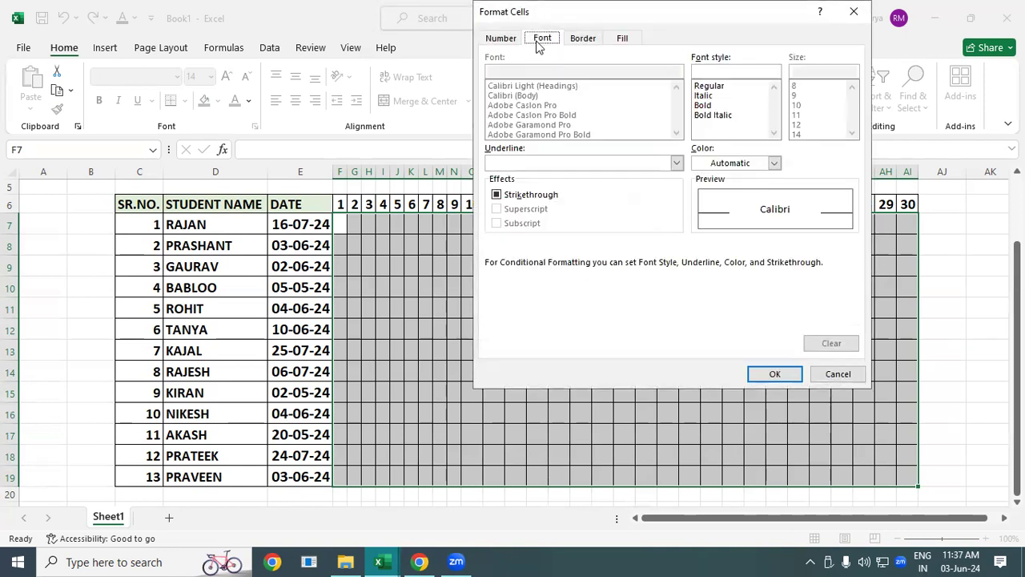
left_click(715, 105)
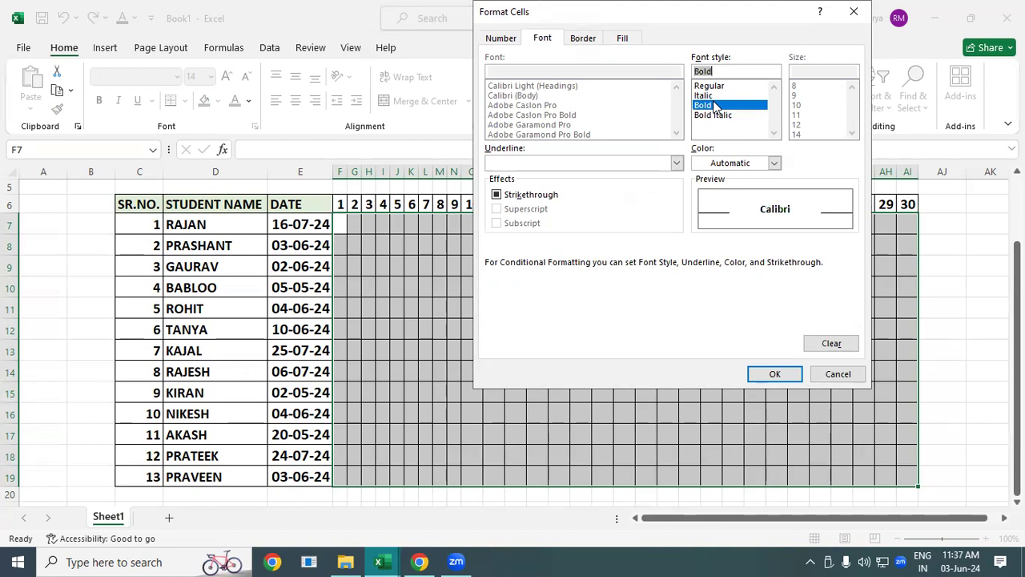
left_click(775, 164)
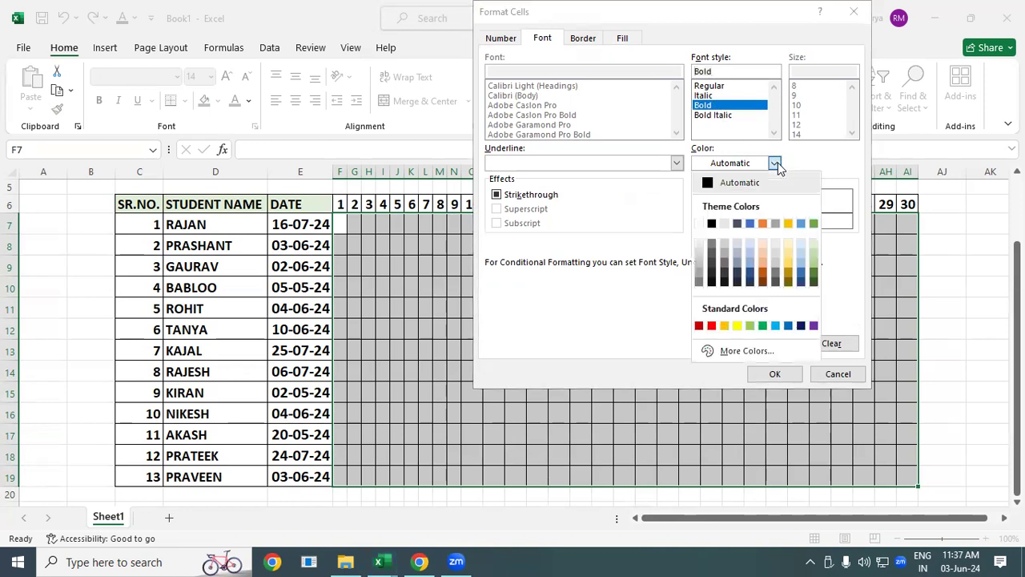
left_click(699, 223)
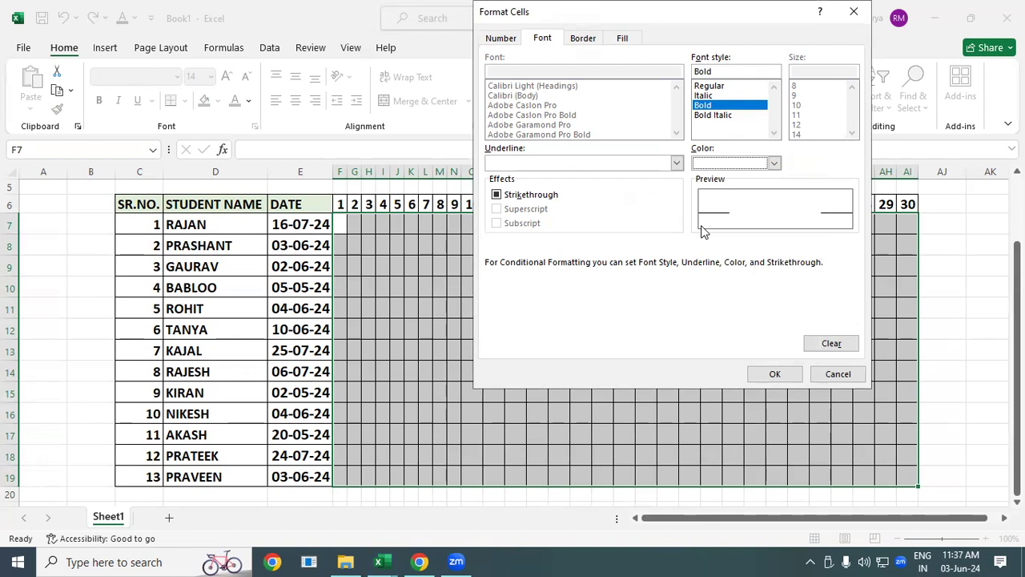
left_click(623, 39)
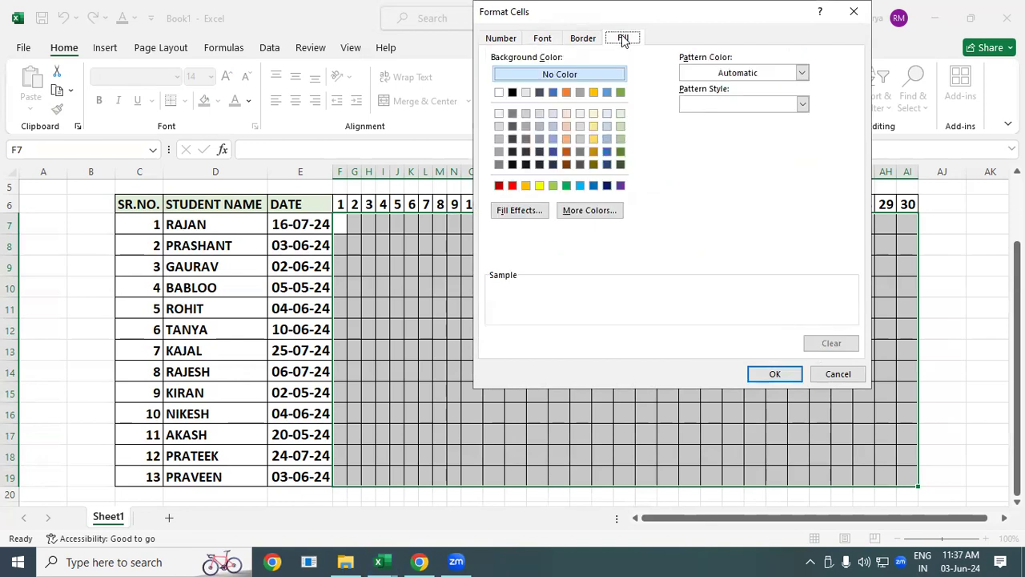
left_click(511, 186)
left_click(785, 377)
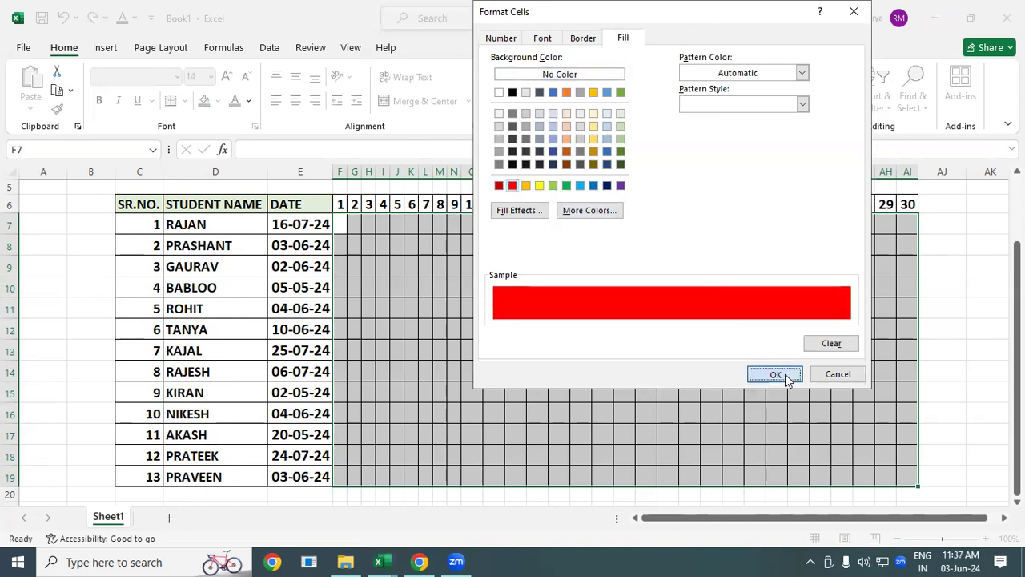
left_click(739, 214)
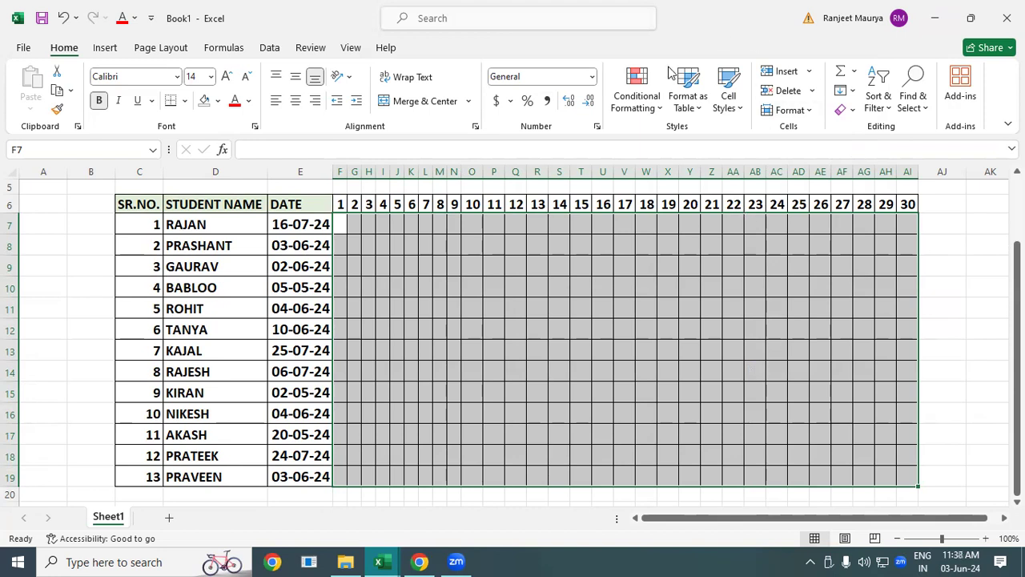
- Start a third Text That Contains highlight rule on the attendance grid F7:AI19 for the text L
left_click(655, 90)
mouse_move(687, 135)
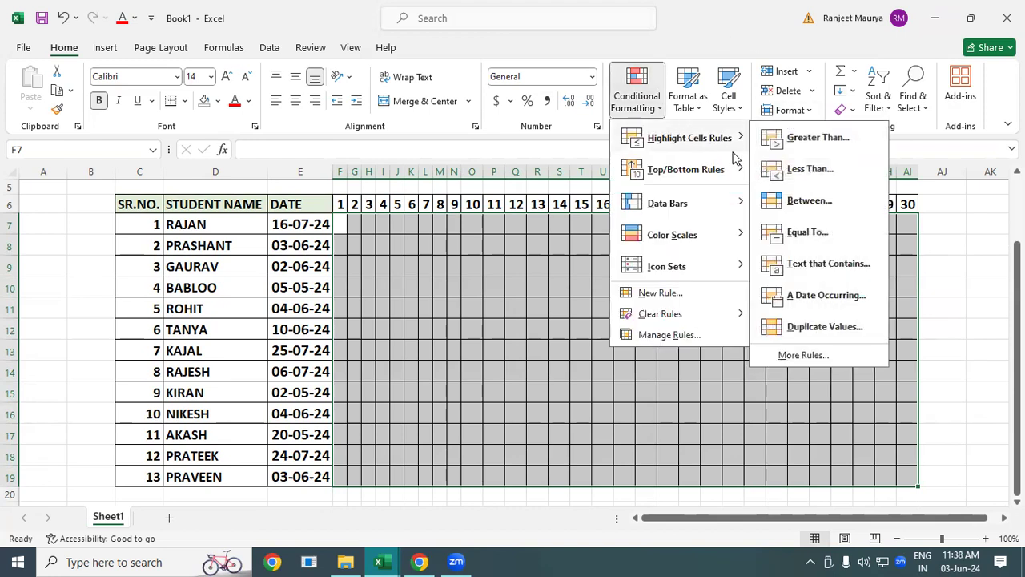
left_click(805, 263)
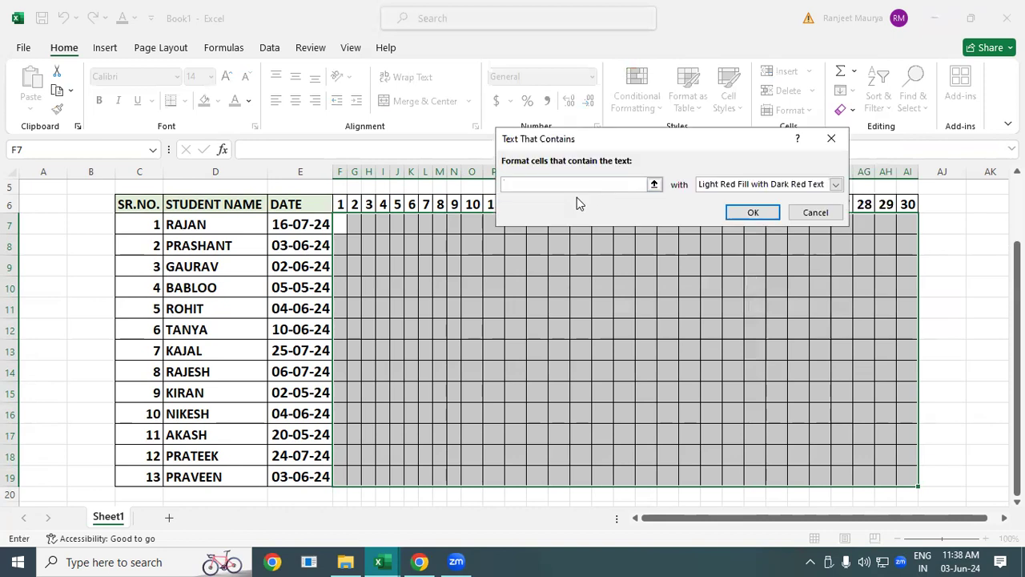
type("L")
- Give the L rule a custom format of bold black text on a yellow fill, apply it and deselect the grid
left_click(838, 185)
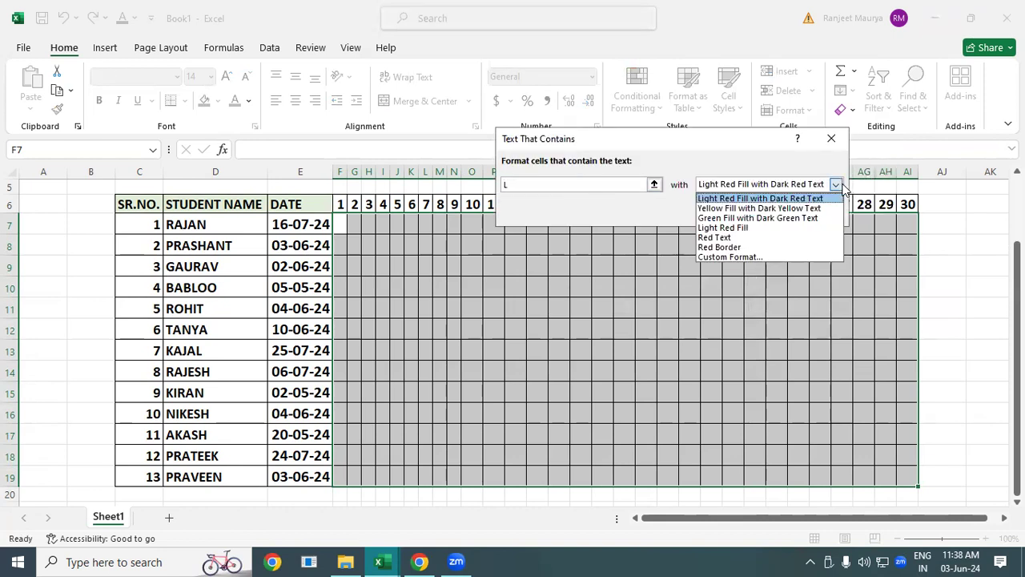
left_click(759, 258)
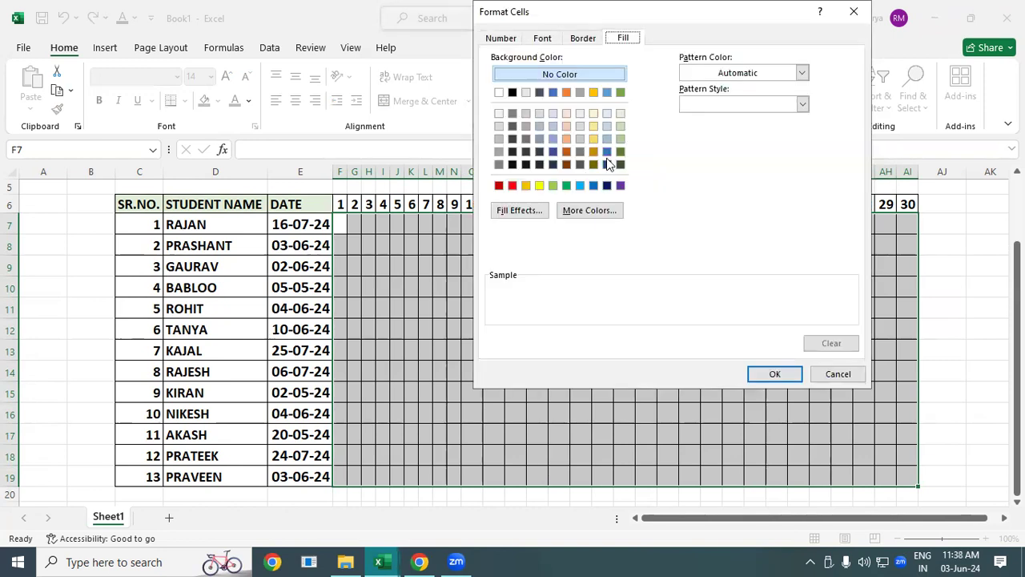
left_click(544, 40)
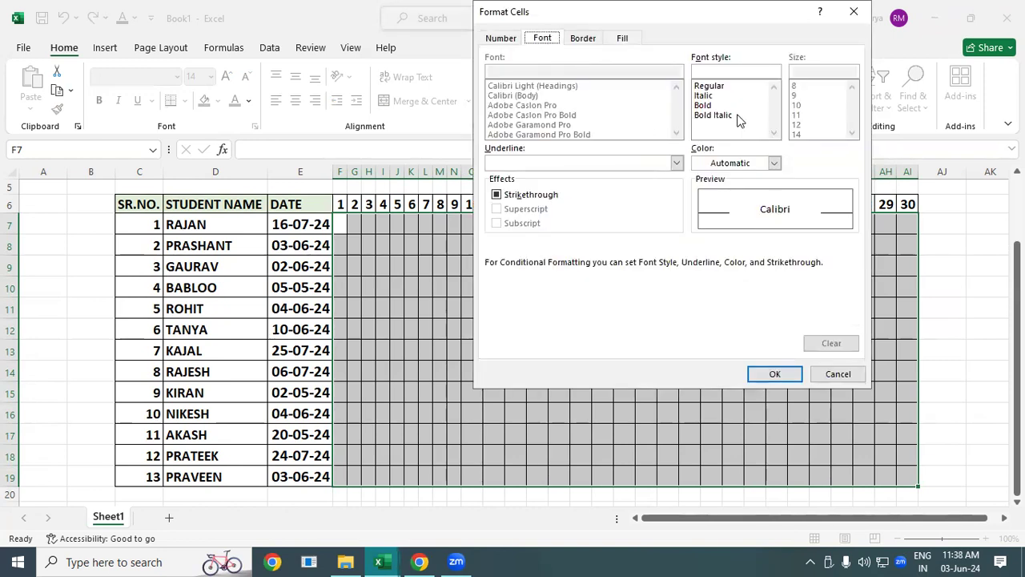
left_click(703, 105)
left_click(774, 163)
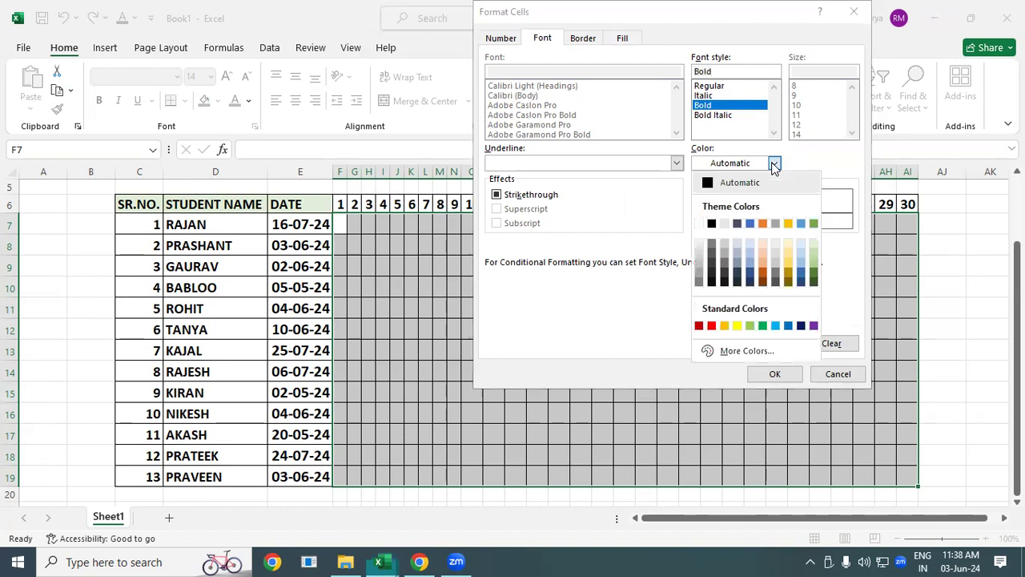
left_click(711, 224)
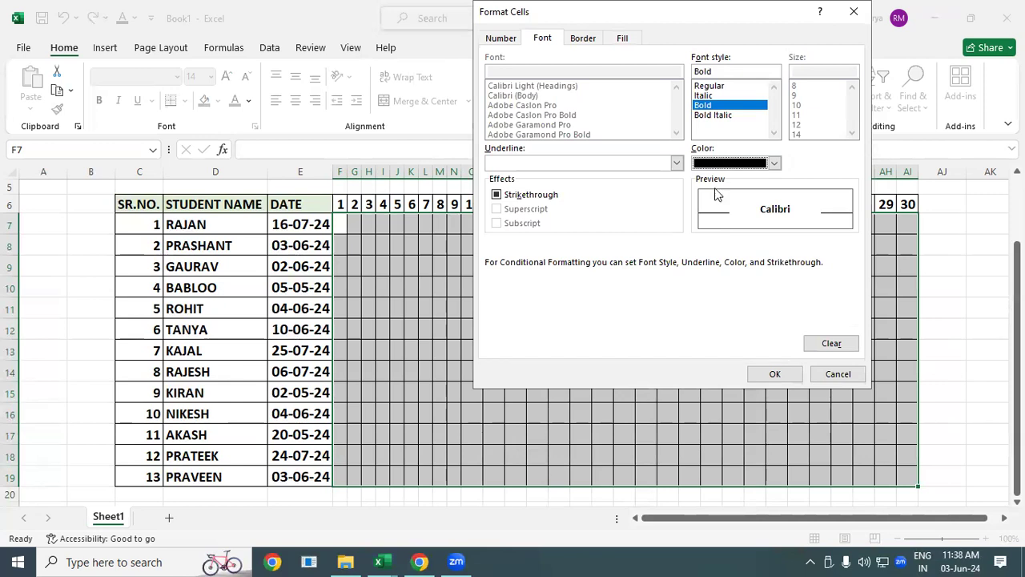
left_click(632, 40)
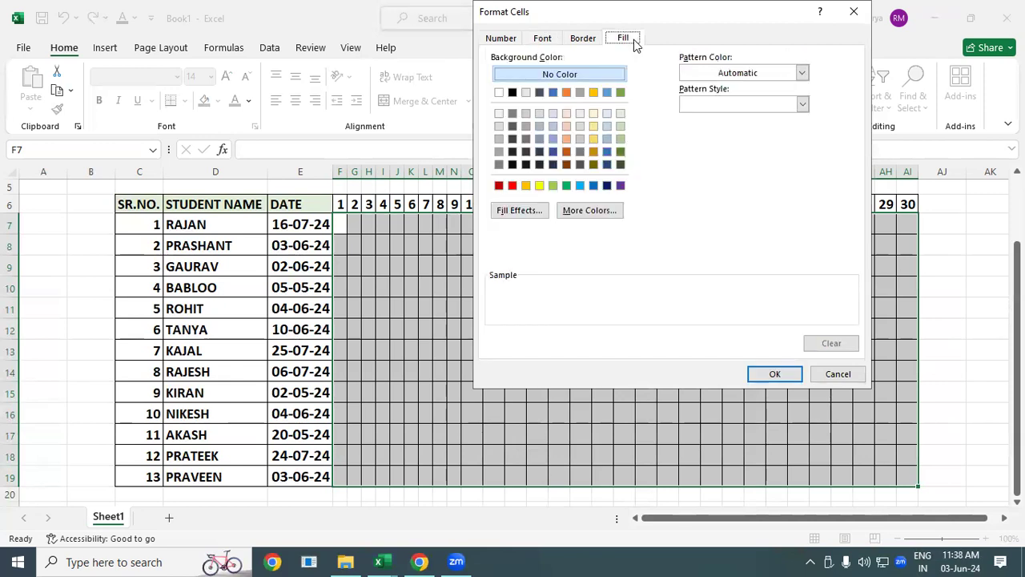
left_click(540, 187)
left_click(757, 375)
left_click(753, 213)
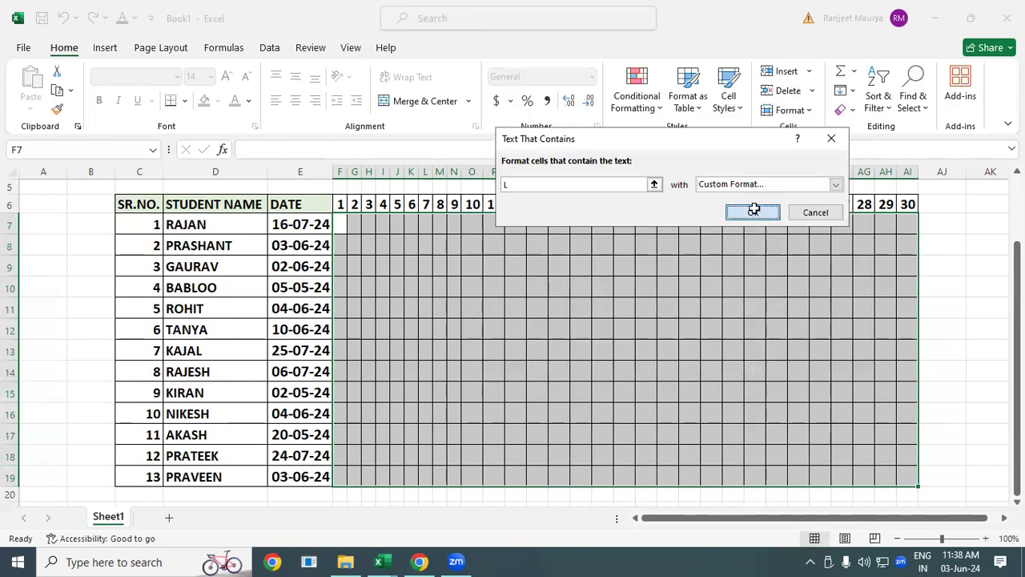
left_click(678, 302)
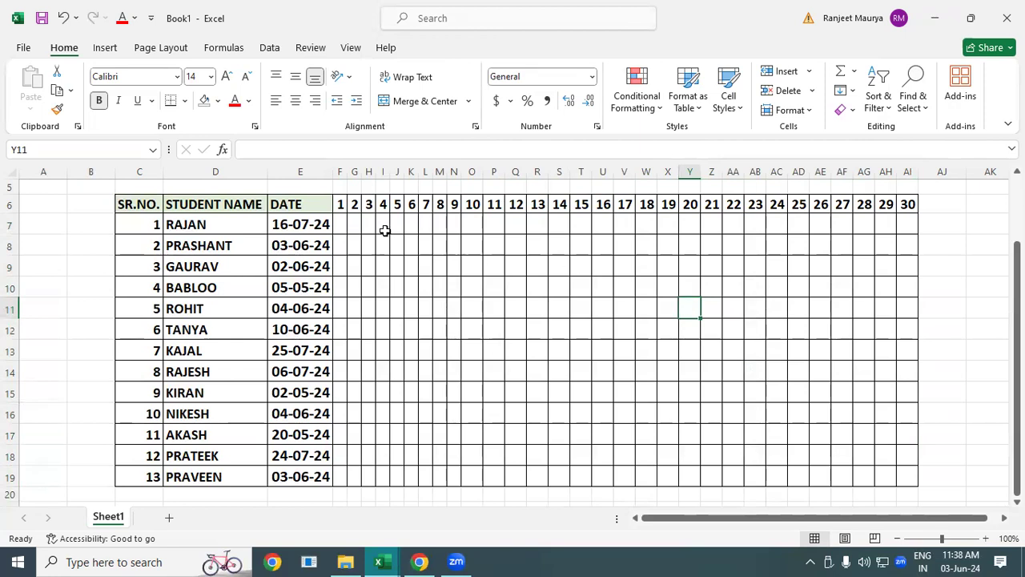
- Enter P for days 1 to 4 in the first student's row, cells F7 to I7
left_click(341, 225)
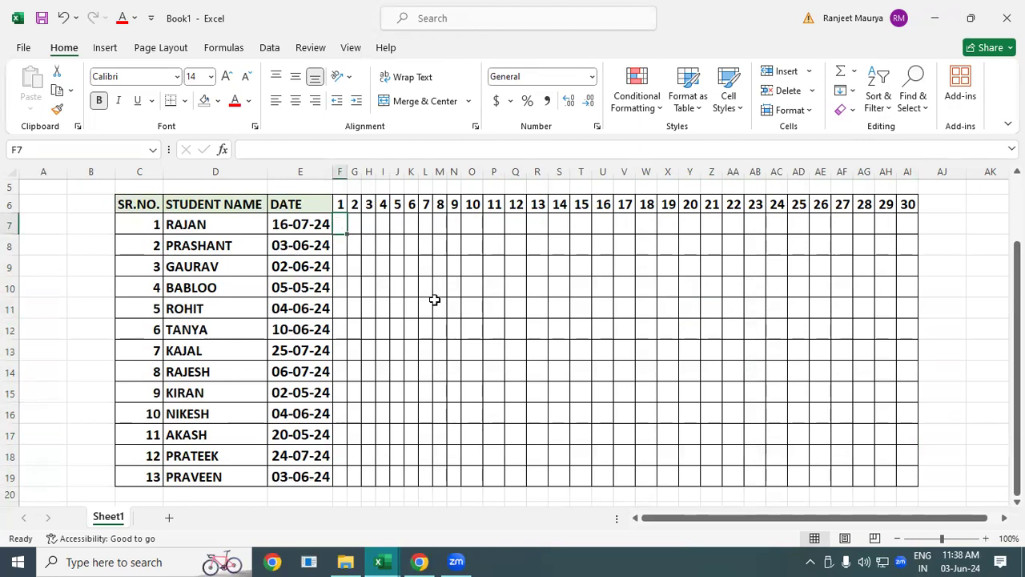
type("P")
key("Tab")
type("P")
key("Tab")
type("P")
key("Tab")
type("P")
key("Tab")
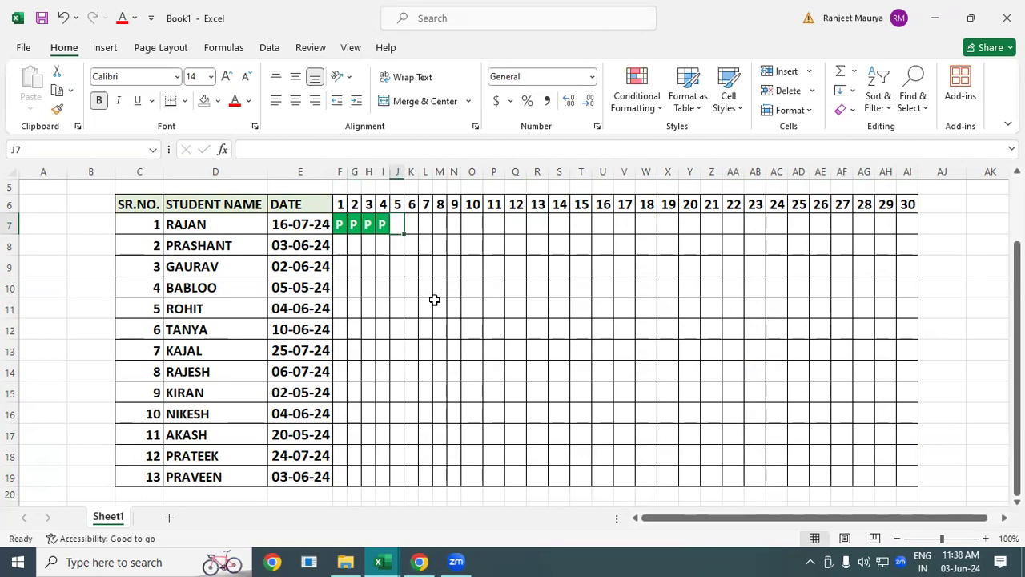
- Enter A for days 5 to 8 in the first student's row, cells J7 to M7
type("A")
key("Tab")
type("A")
key("Tab")
type("A")
key("Tab")
type("A")
key("Tab")
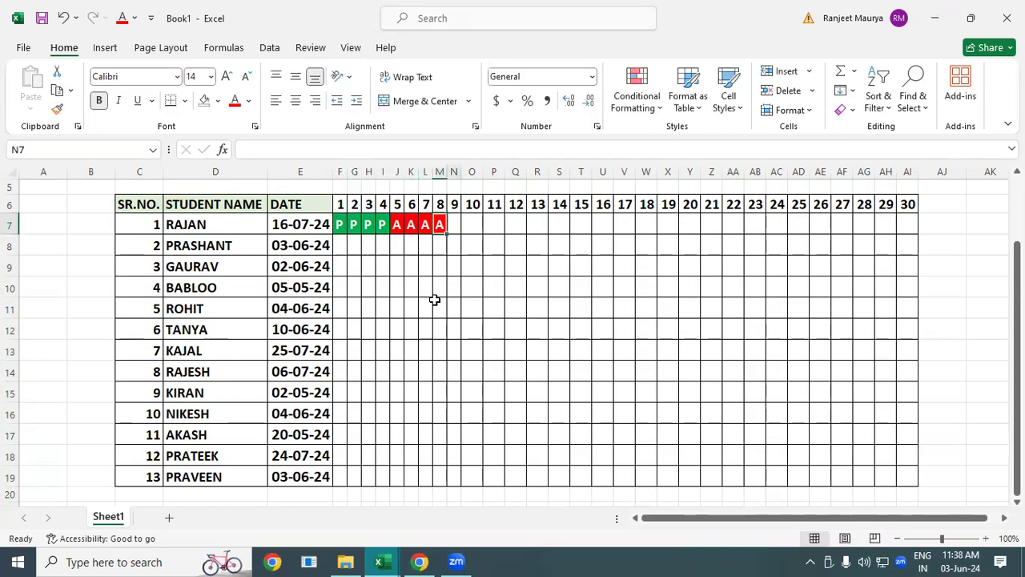
- Enter L for days 9 to 17 in the first student's row, cells N7 to V7
type("L")
key("Tab")
type("L")
key("Tab")
type("L")
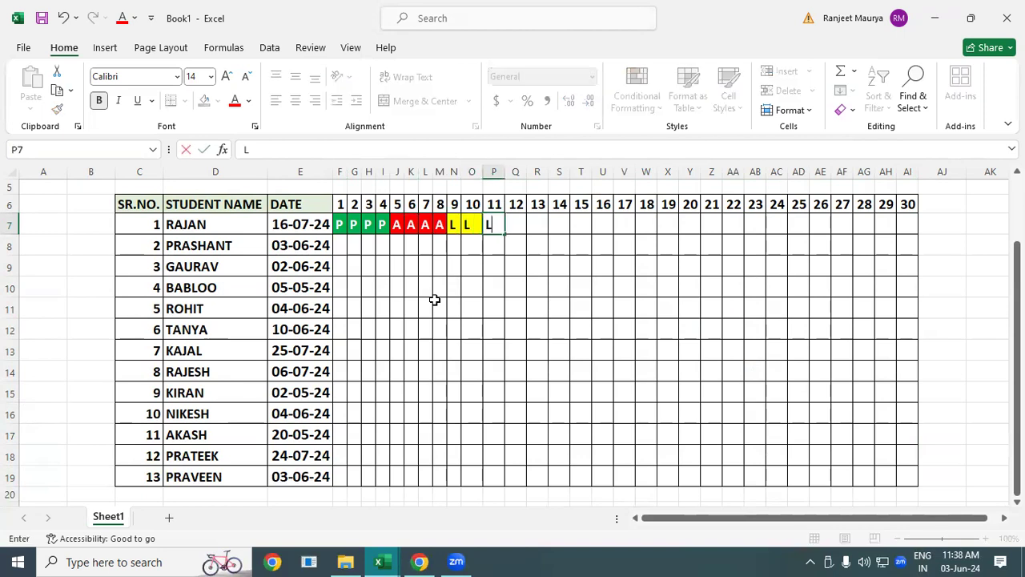
key("Tab")
type("L\tL")
key("Tab")
type("L")
key("Tab")
type("L")
key("Tab")
type("L")
key("Tab")
type("L")
key("Down")
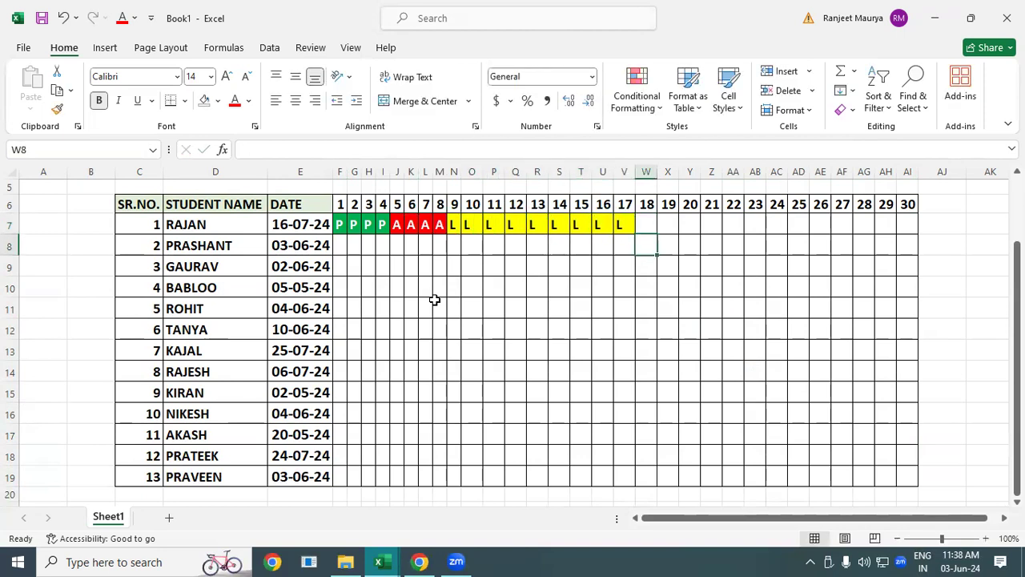
- In the second student's row, enter L in W8, P in V8 and U8, A in S8, P in R8 and A in Q8
type("L")
key("Left")
type("P")
key("Left")
type("P")
key("Left")
key("Left")
type("A")
key("Left")
type("P")
key("Left")
type("A")
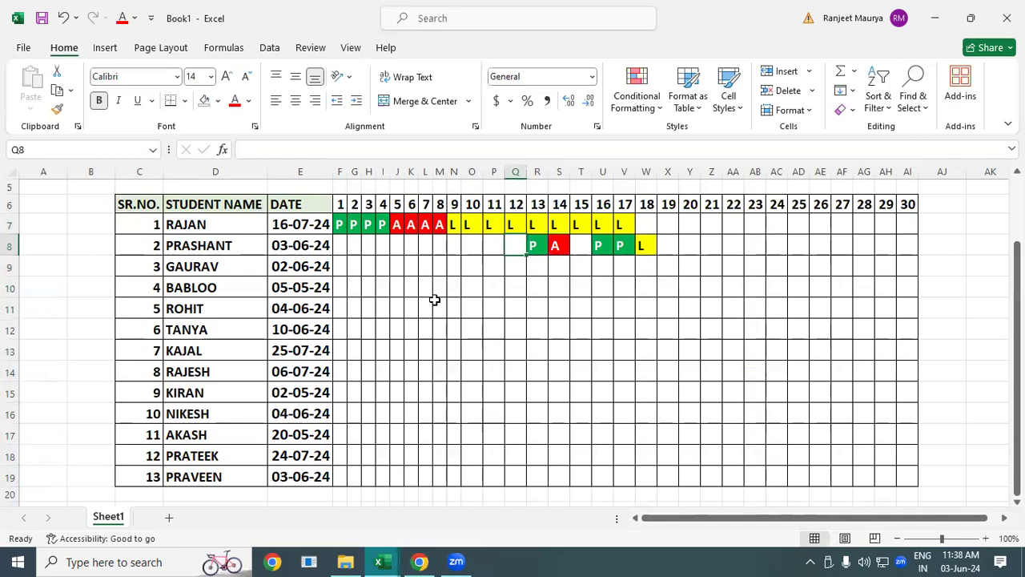
- Continue the second student's row with P in P8, A in O8 and P in N8
key("Left")
type("P")
key("Left")
type("A")
key("Left")
type("P")
key("Left")
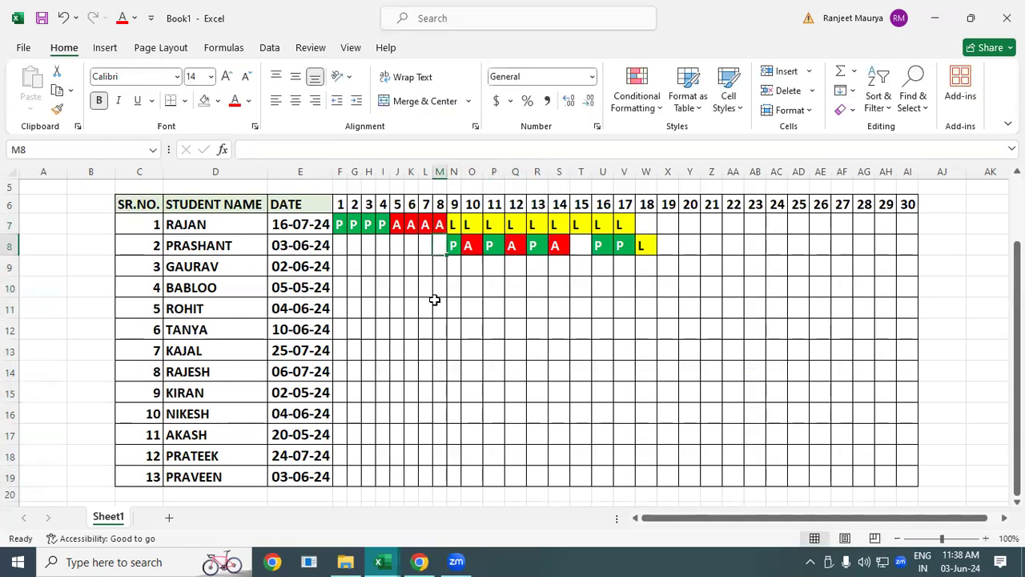
- Enter P for day 24 for students 6 to 10, cells AC12 to AC16
left_click(769, 321)
type("P")
key("Return")
type("P")
key("Return")
type("P")
key("Return")
type("P")
key("Return")
type("P")
key("Return")
- Enter P for day 24 for students 4, 3 and 2, cells AC10, AC9 and AC8
key("Up")
key("Up")
key("Up")
key("Up")
key("Up")
key("Up")
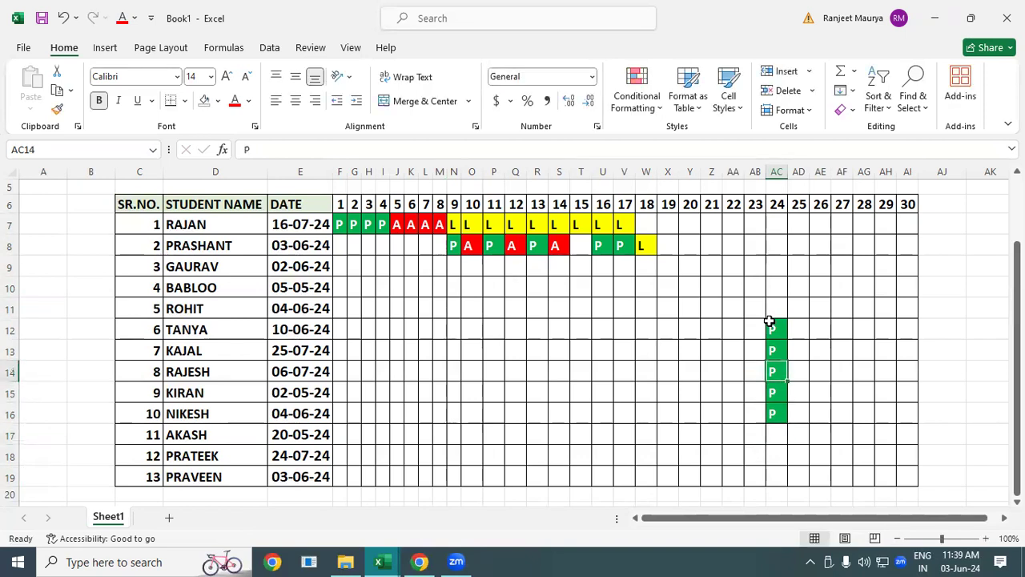
key("Up")
type("P")
key("Up")
type("P")
key("Up")
type("P")
key("Up")
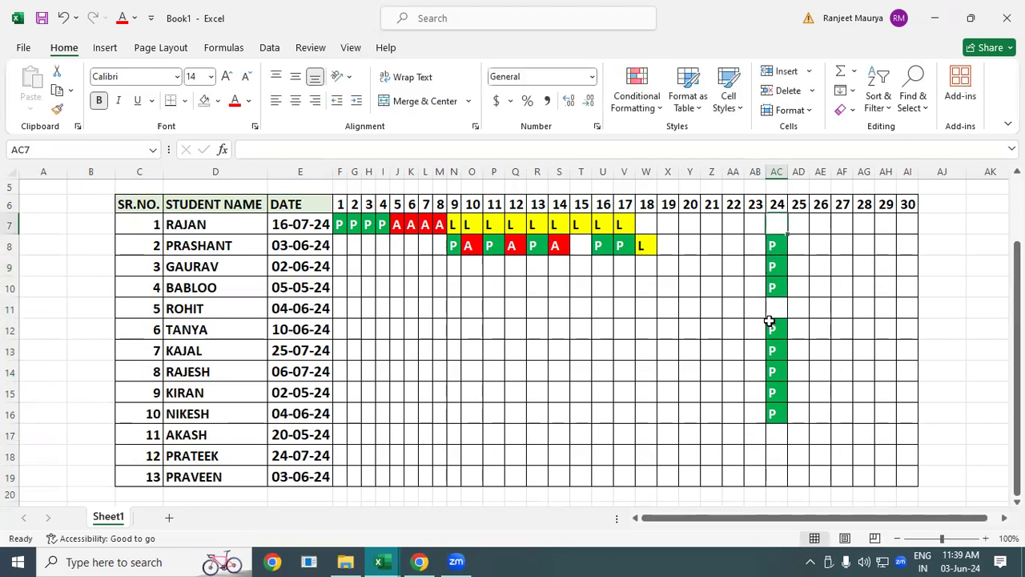
- In the first student's row, enter A for day 25 and L for days 26 and 27
key("Right")
type("A")
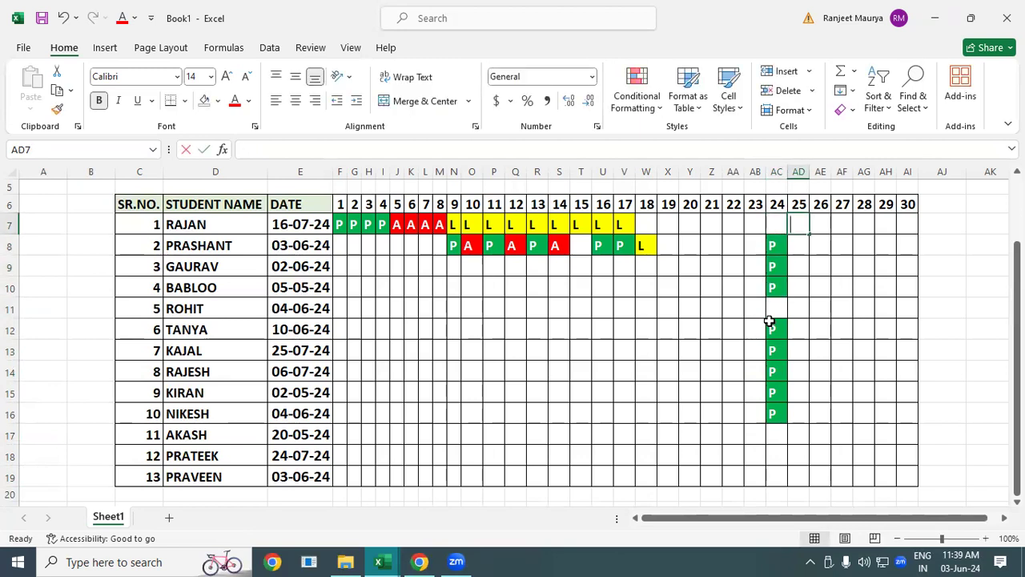
key("Right")
type("L")
key("Right")
type("L")
key("Right")
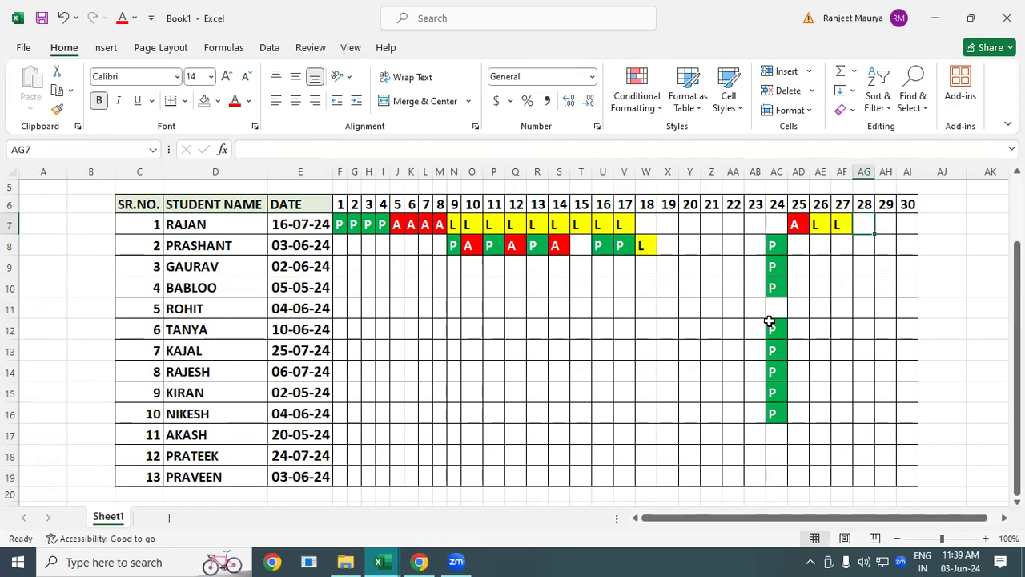
left_click(611, 387)
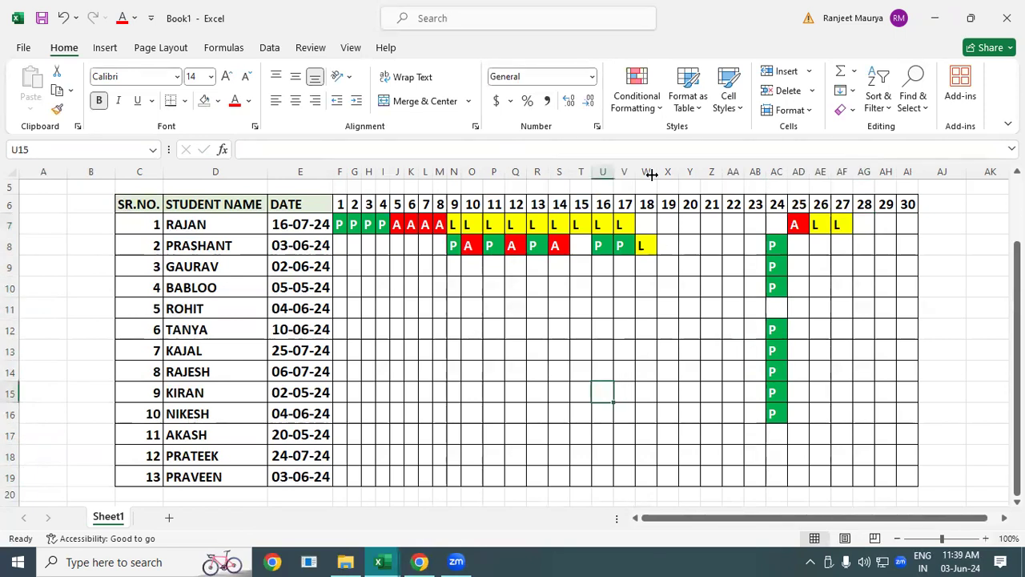
left_click(638, 96)
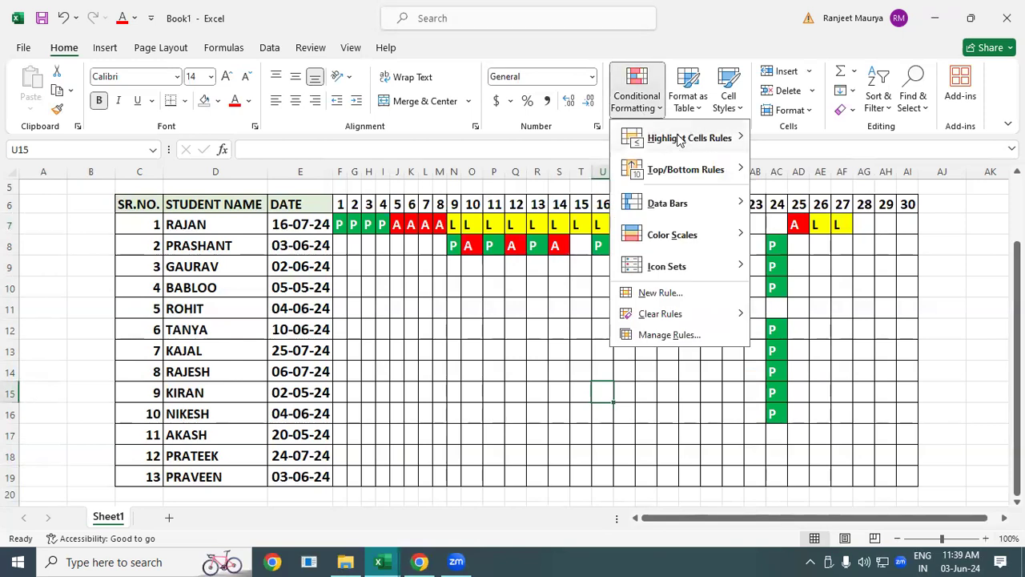
mouse_move(679, 139)
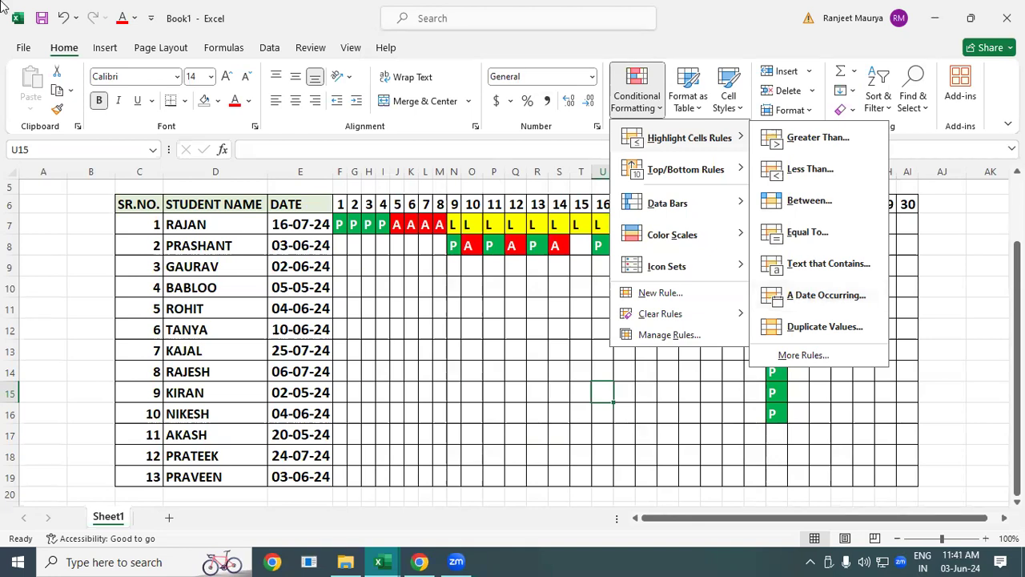
left_click(418, 318)
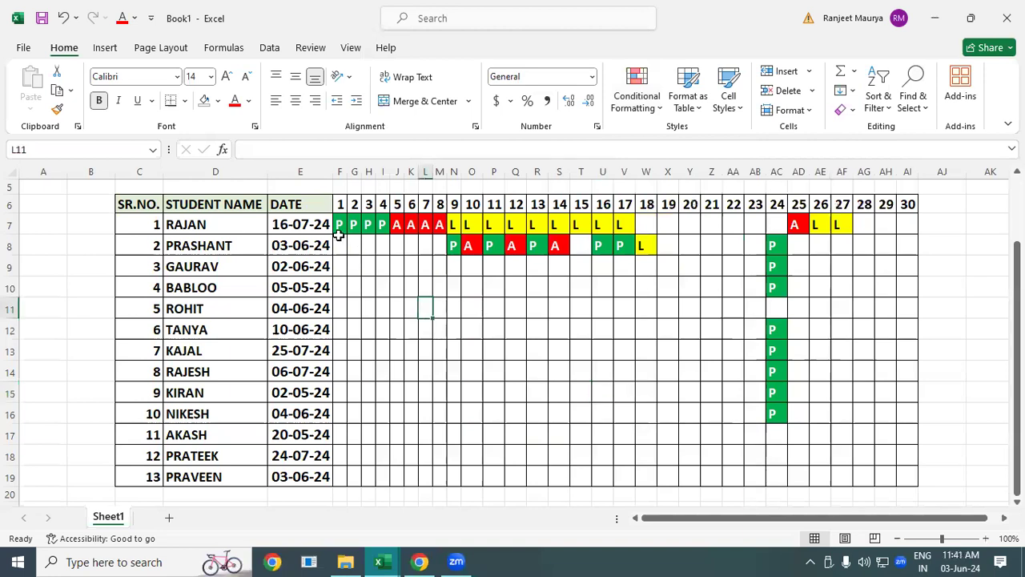
- Start an A Date Occurring highlight rule on the dates in E7:E19 and move its dialog clear of the column
left_click_drag(314, 225, 321, 475)
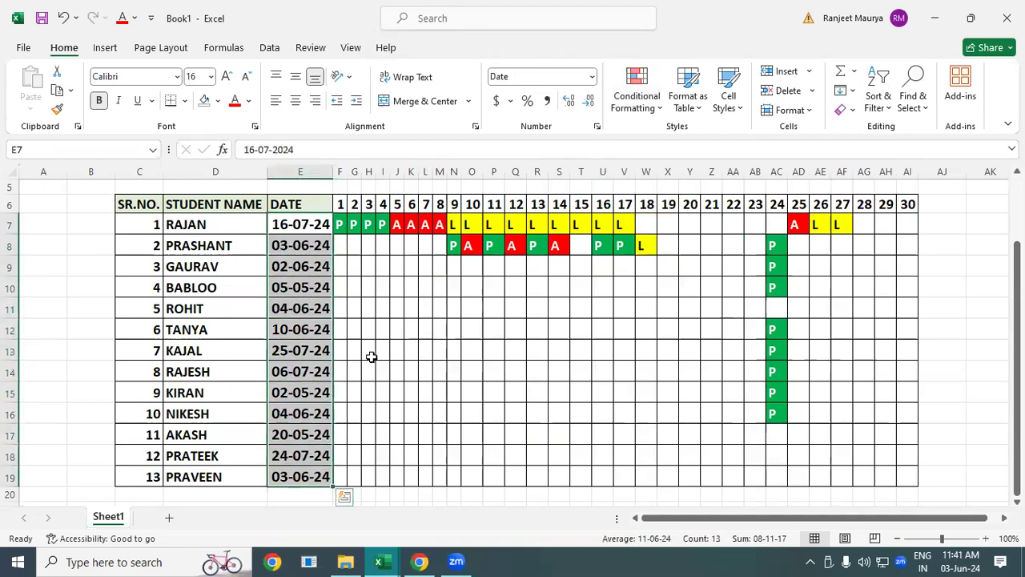
left_click(645, 105)
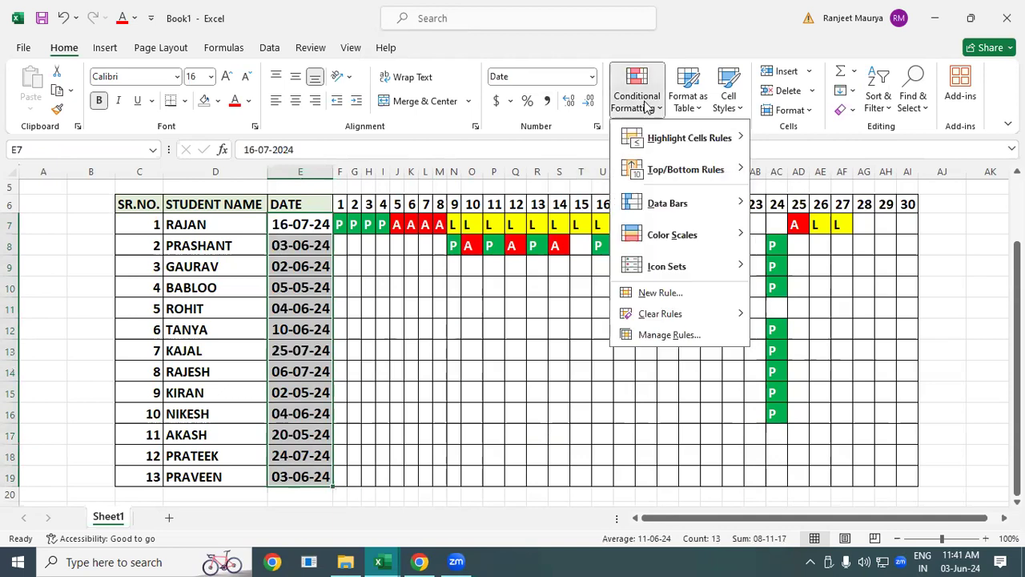
mouse_move(726, 137)
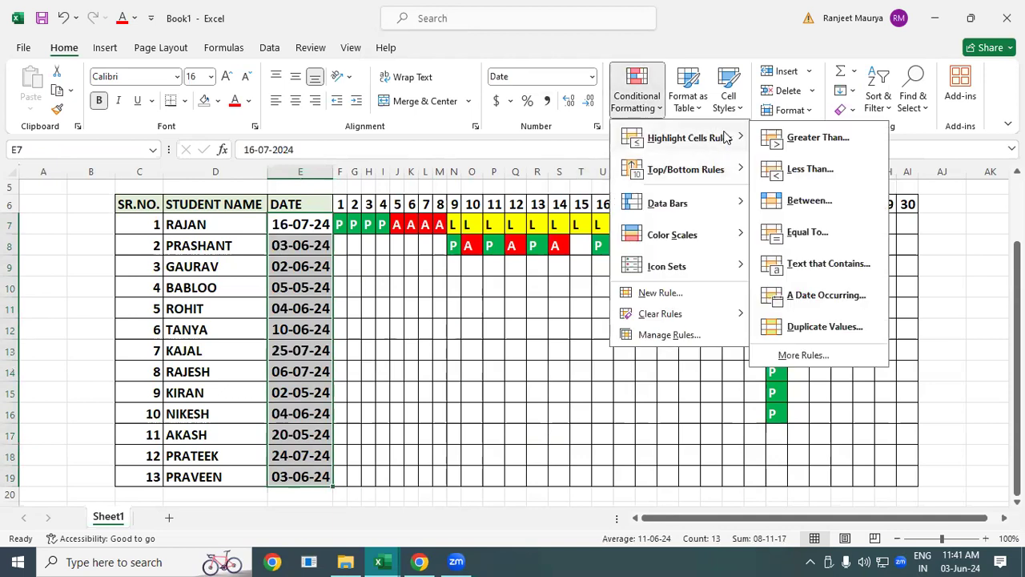
left_click(808, 294)
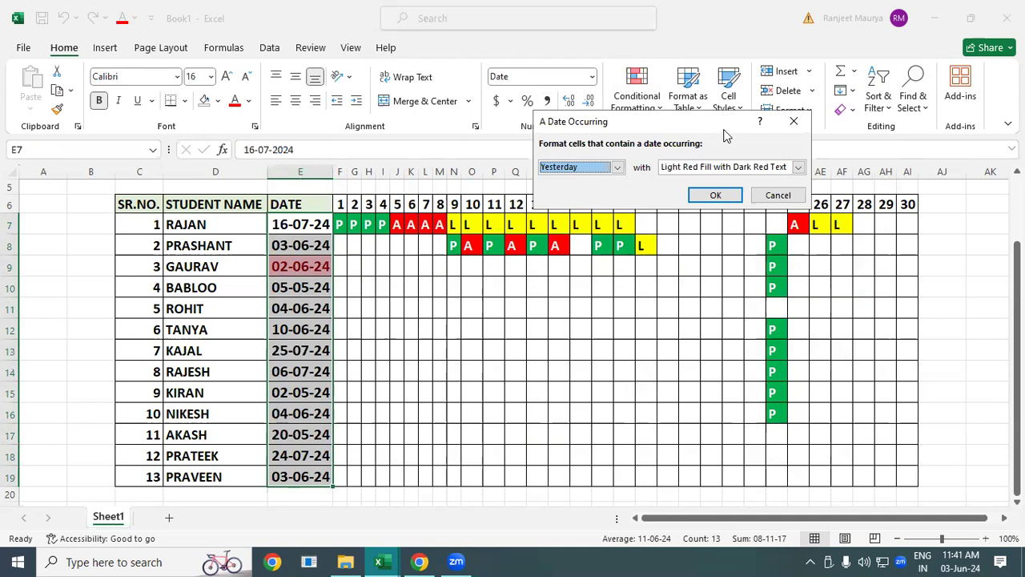
left_click_drag(726, 134, 629, 316)
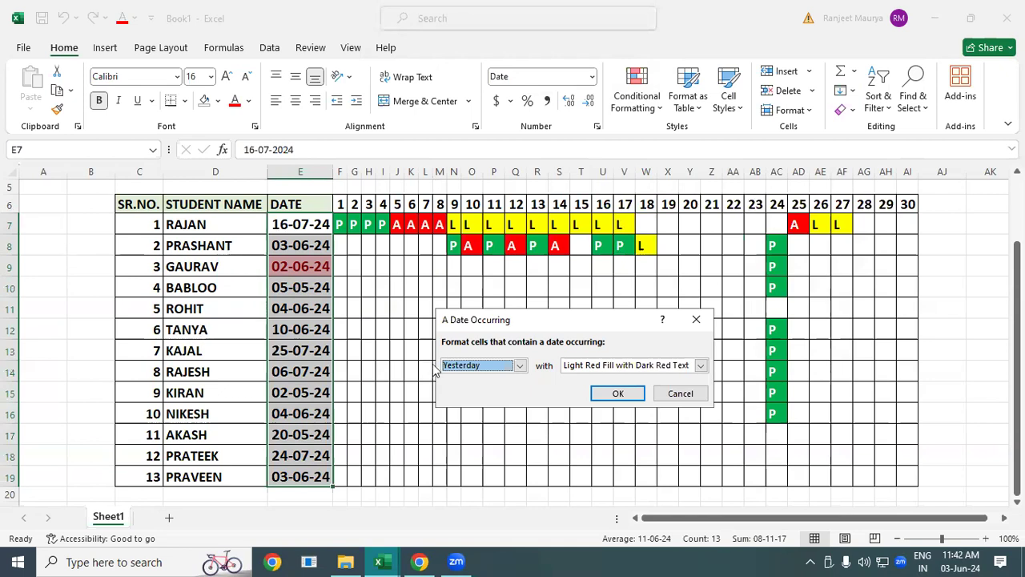
- Preview the date rule with the periods Today, Tomorrow and In the last 7 days
left_click(519, 365)
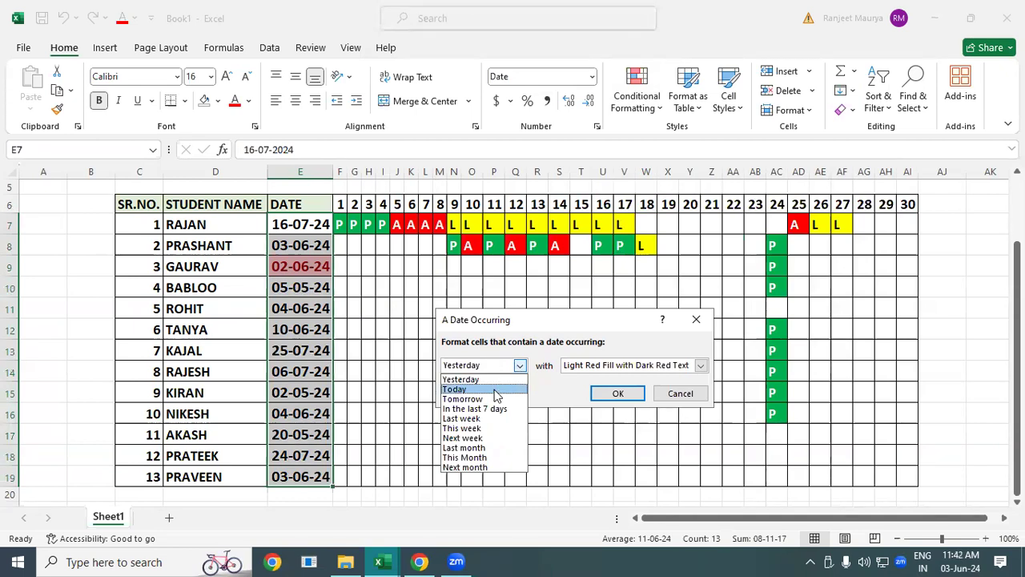
left_click(496, 389)
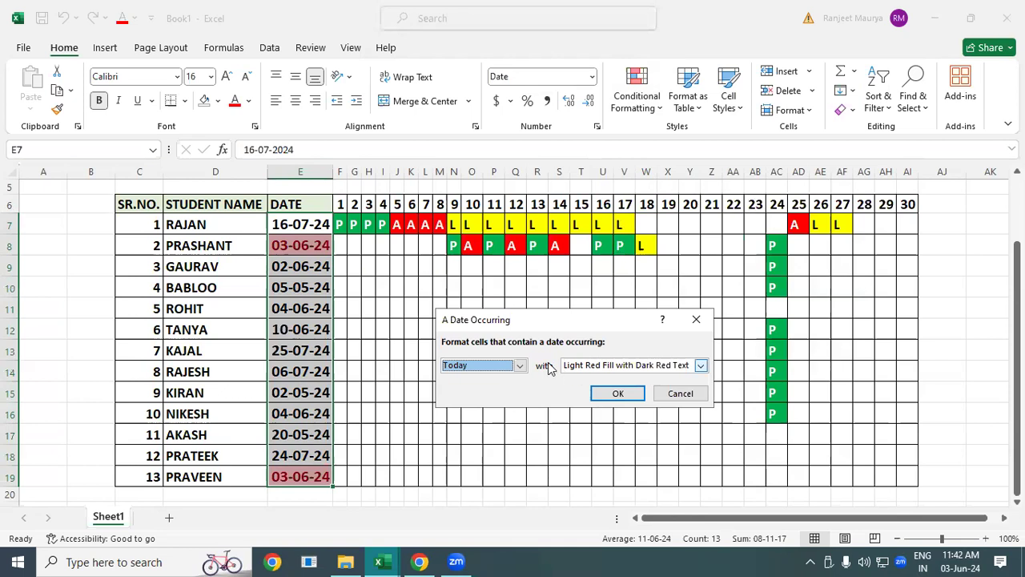
left_click(519, 365)
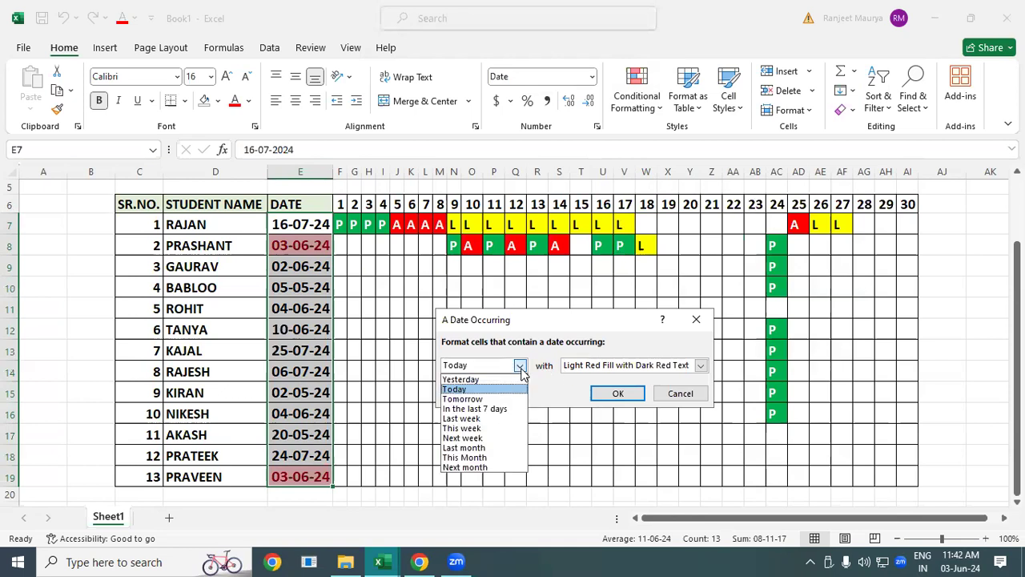
left_click(487, 399)
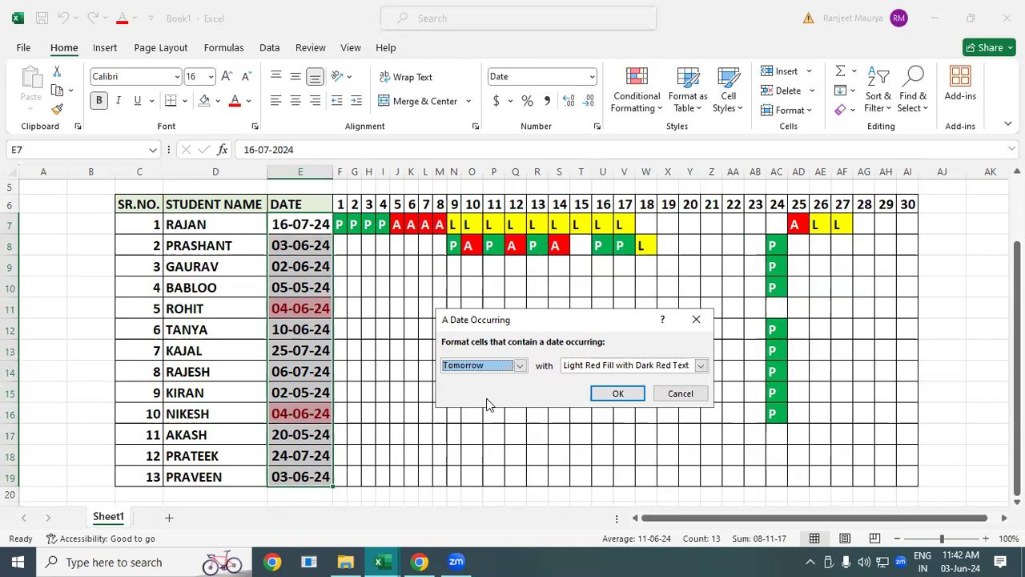
left_click(520, 365)
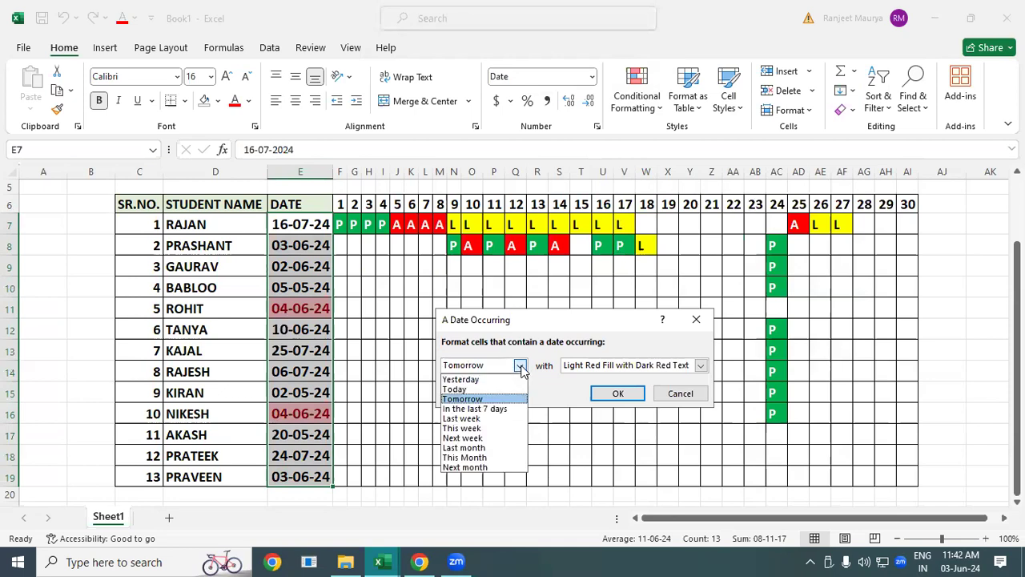
left_click(507, 410)
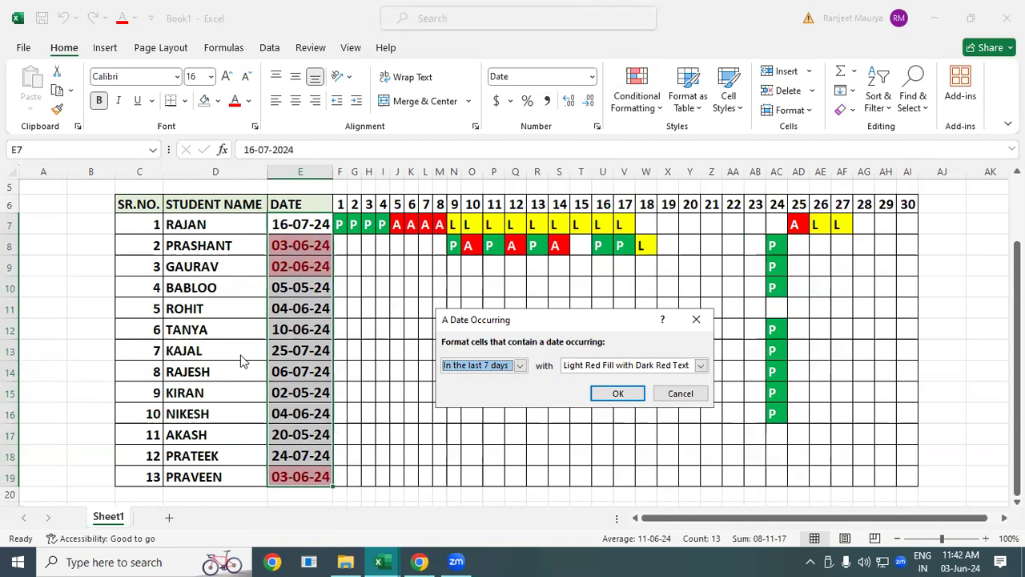
- Preview the date rule with the periods Last week, This week and Next week
left_click(520, 366)
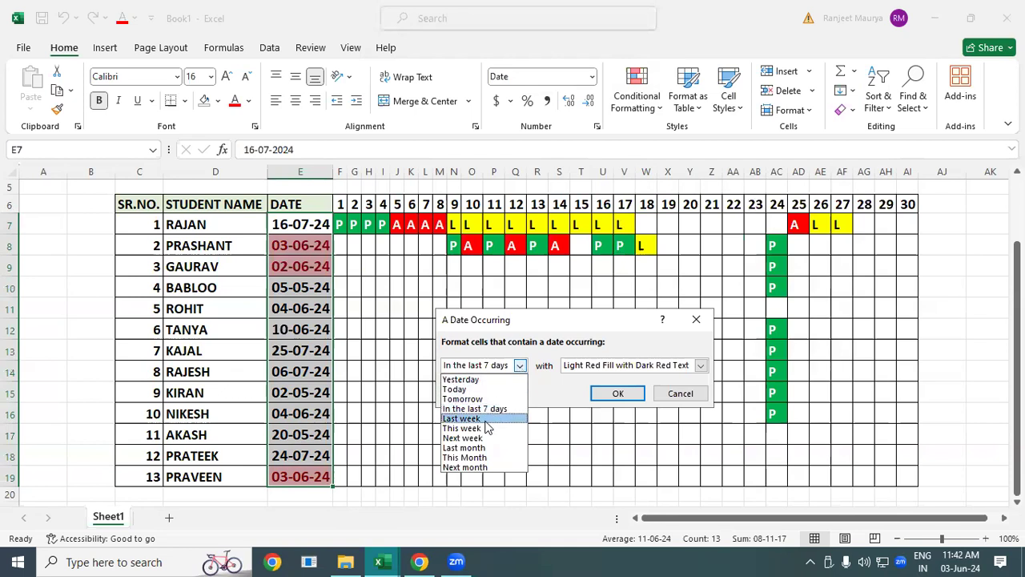
left_click(480, 418)
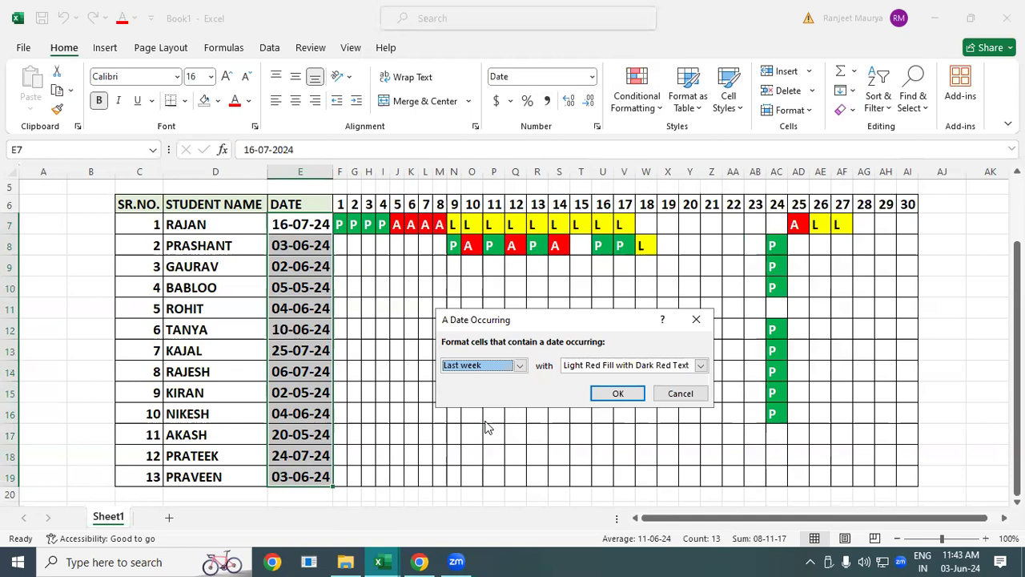
left_click(521, 366)
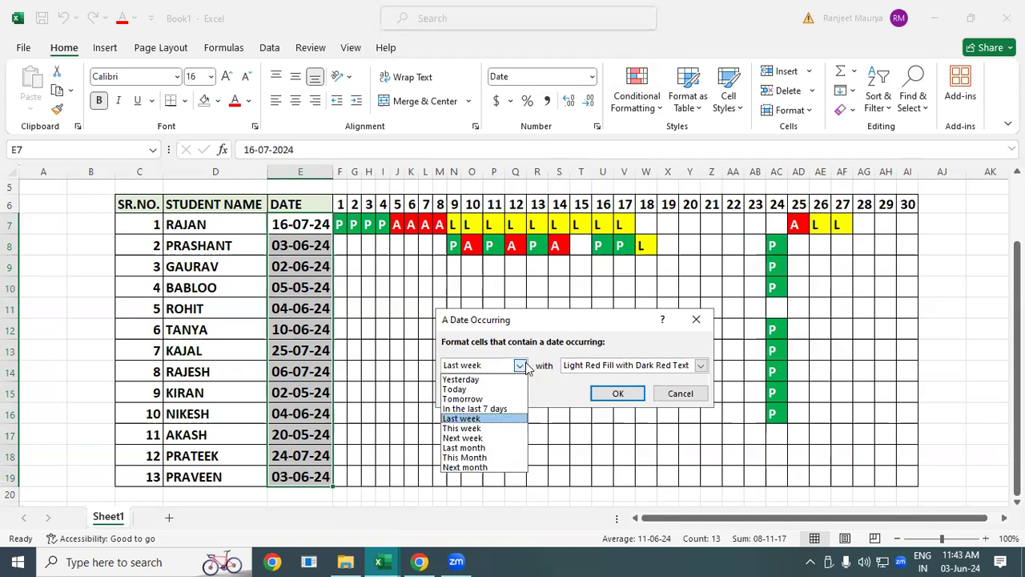
left_click(494, 428)
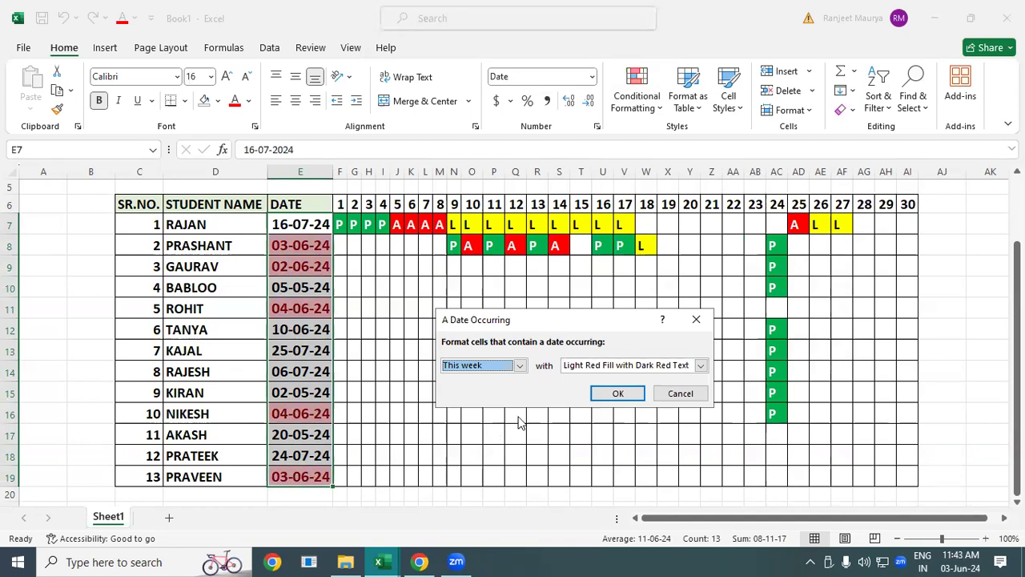
left_click(520, 366)
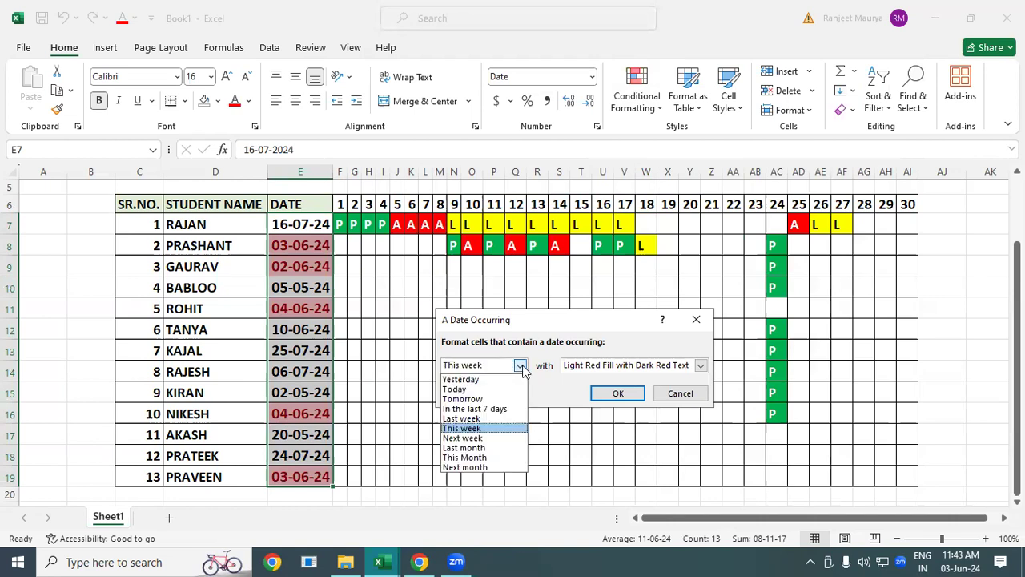
left_click(490, 439)
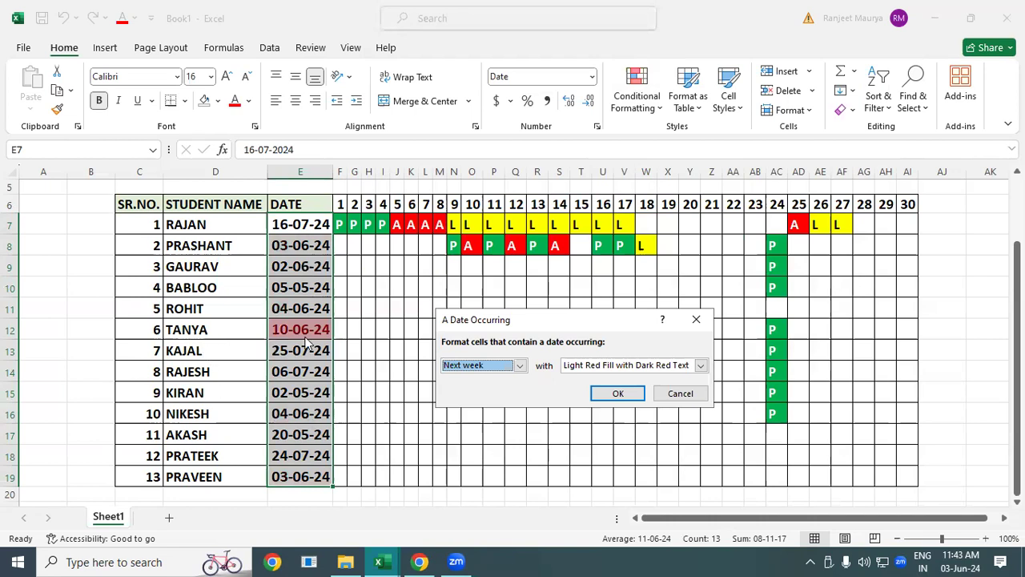
- Preview the date rule with the periods Last month, This Month and Next month, and close the dialog without applying it
left_click(521, 366)
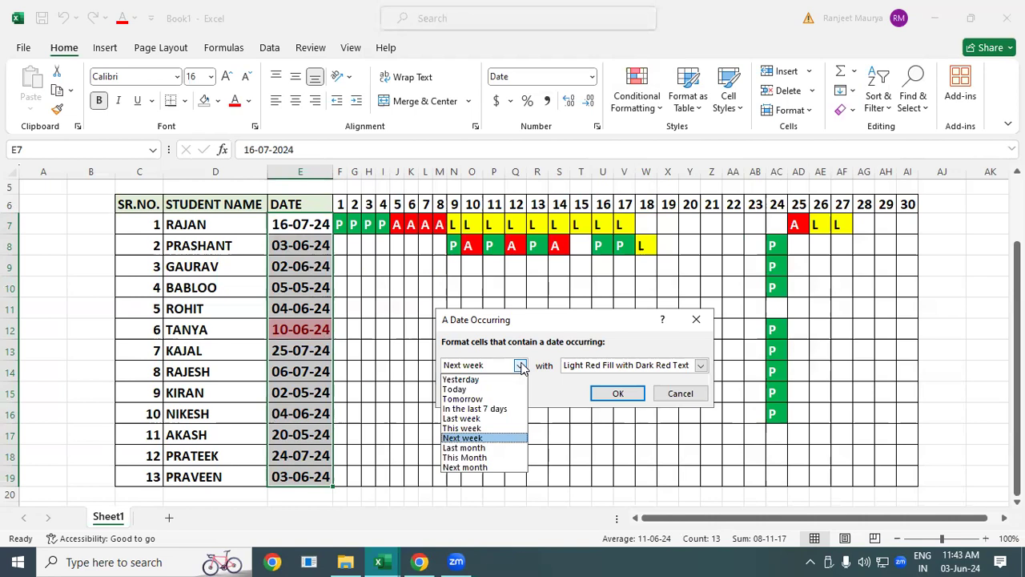
left_click(493, 448)
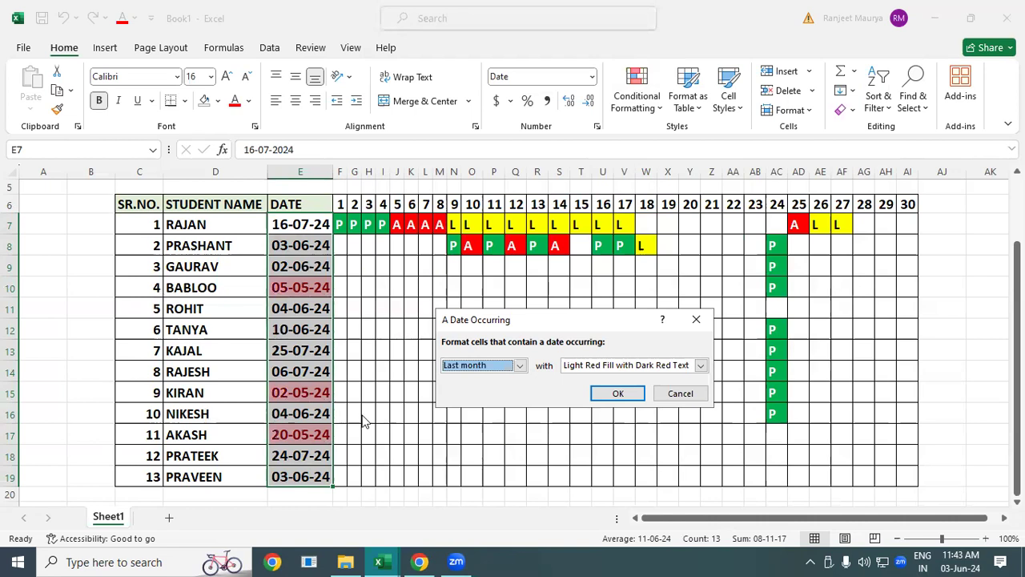
left_click(519, 366)
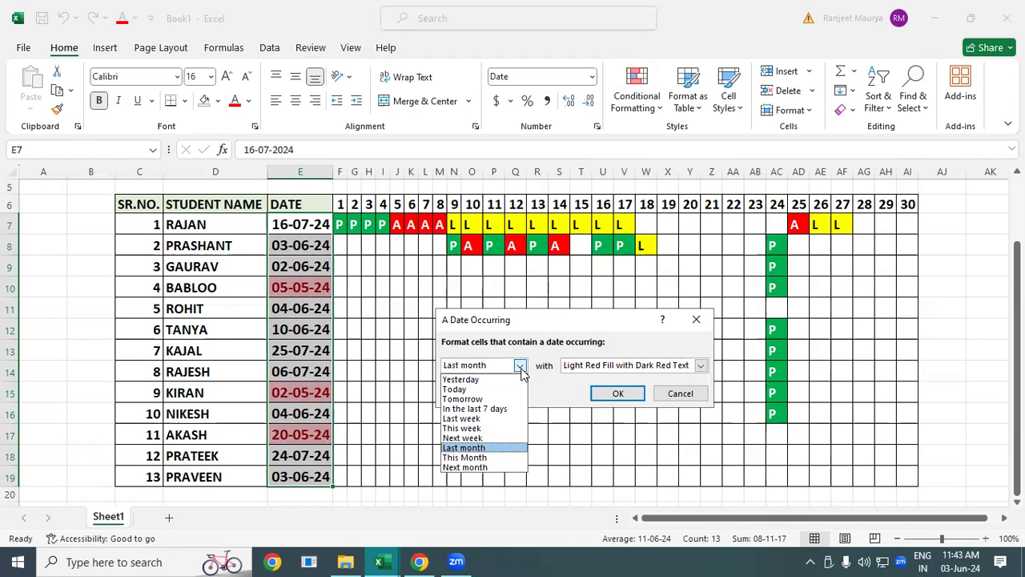
left_click(476, 457)
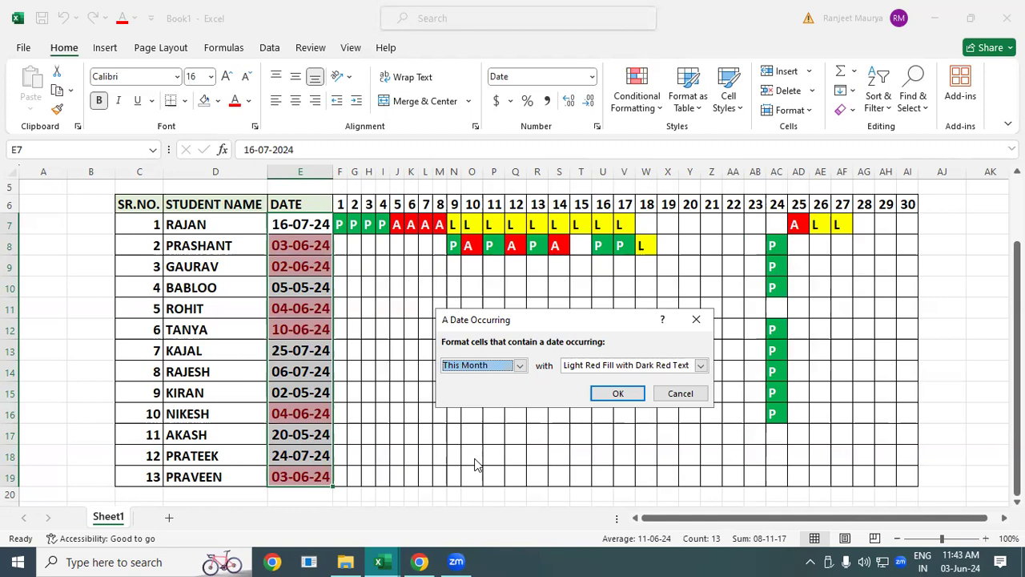
left_click(519, 365)
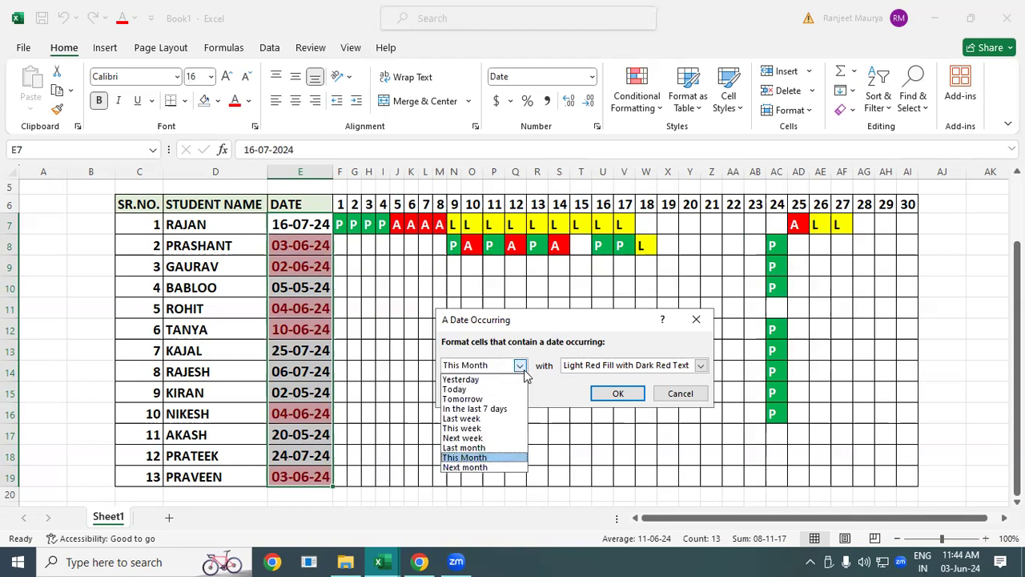
left_click(486, 467)
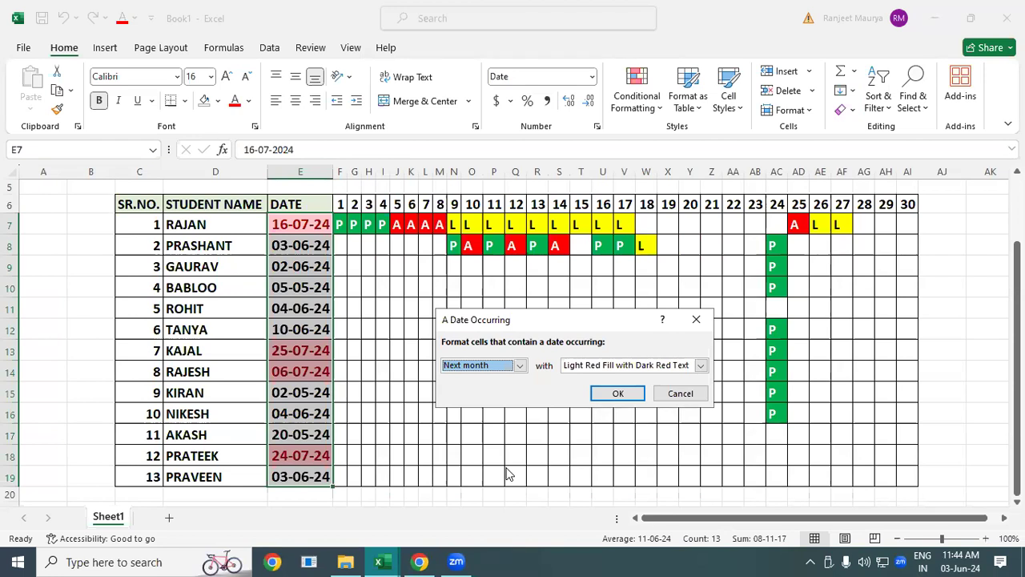
left_click(696, 319)
left_click(659, 367)
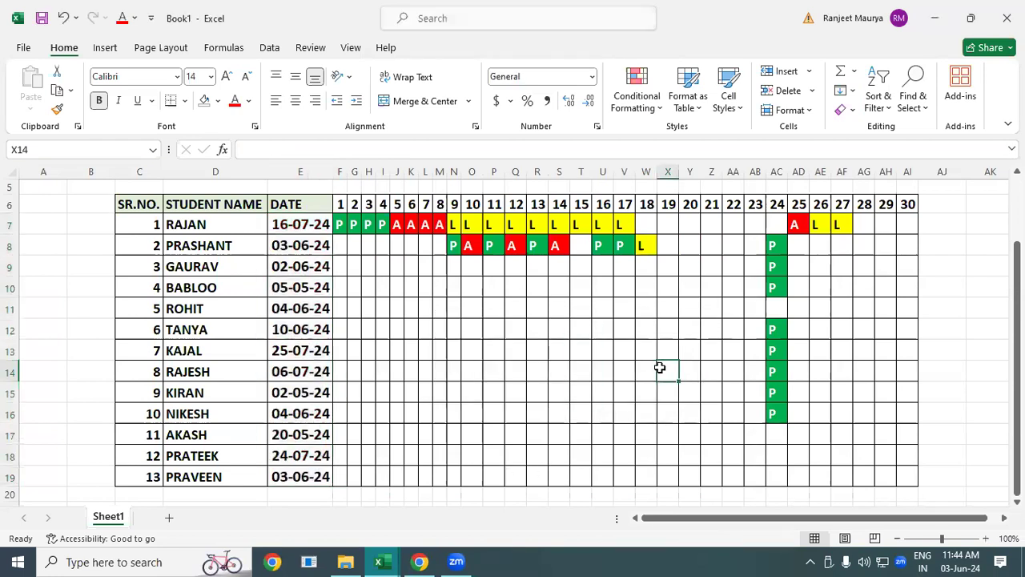
left_click(653, 81)
mouse_move(696, 133)
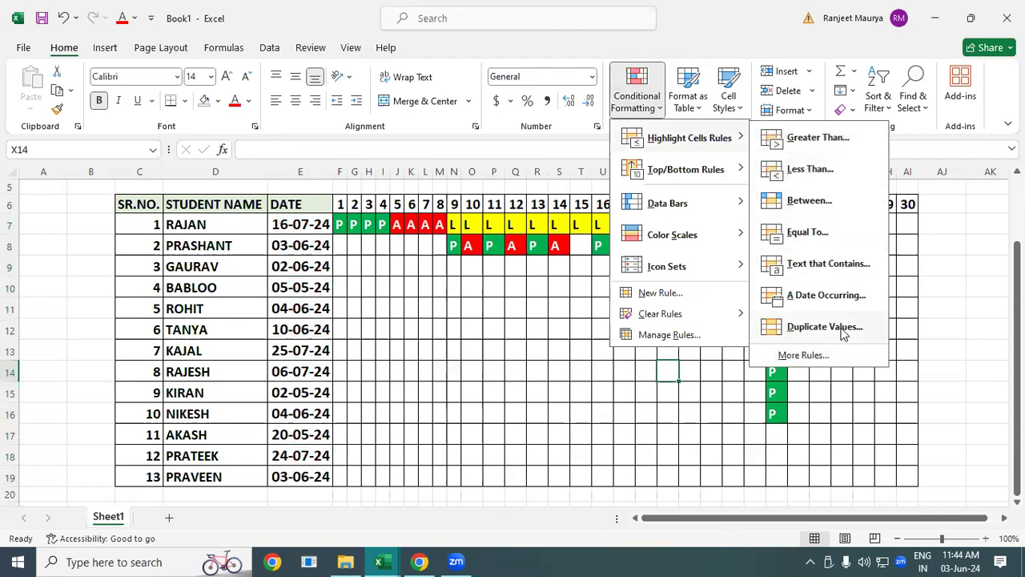
key("Escape")
key("Escape")
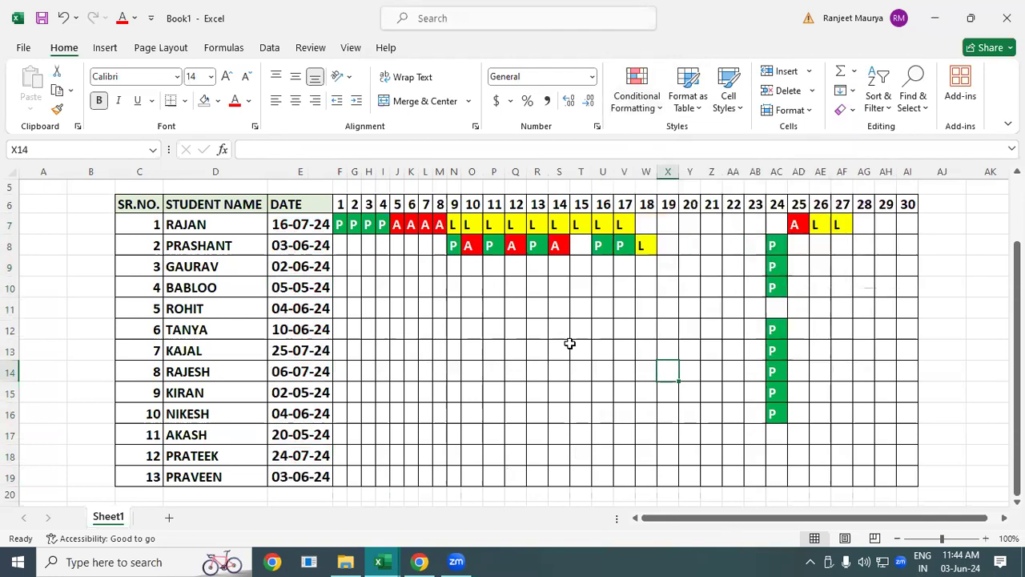
- Overwrite D17, D15 and D12 with the student names from D7, D10 and D13, creating duplicates in the name column
left_click_drag(243, 223, 224, 479)
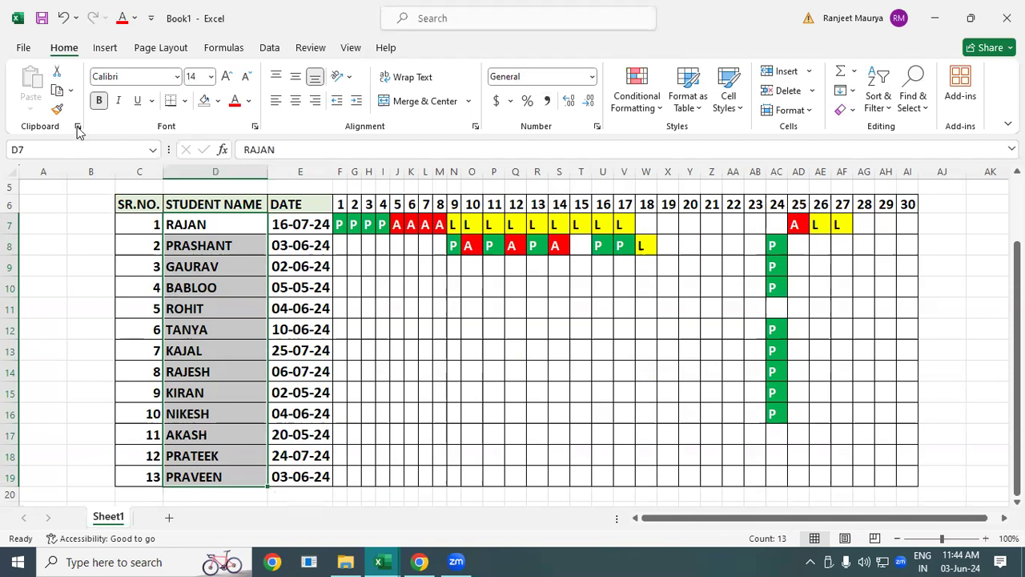
left_click(230, 371)
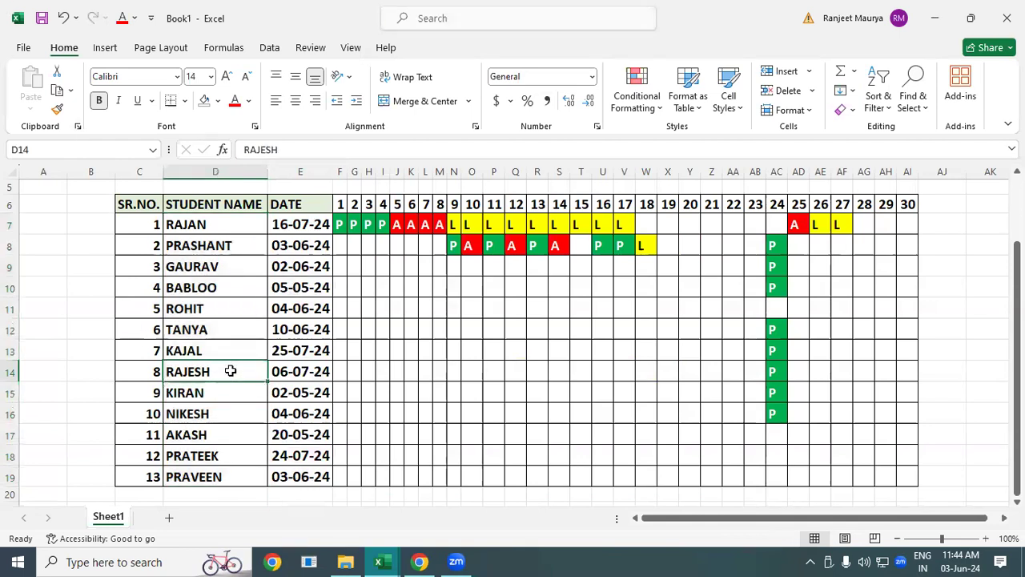
left_click(220, 431)
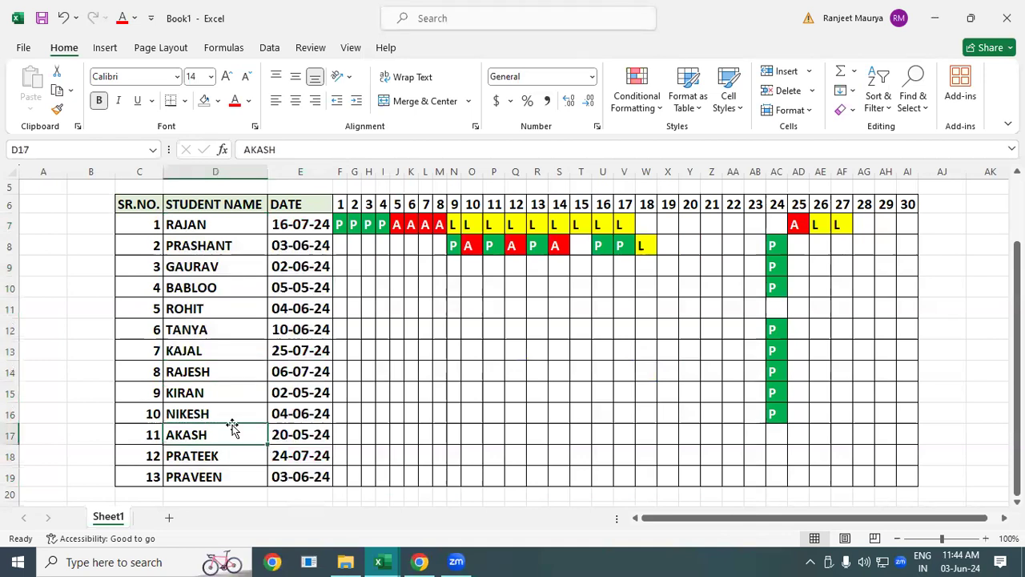
type("RAJAN")
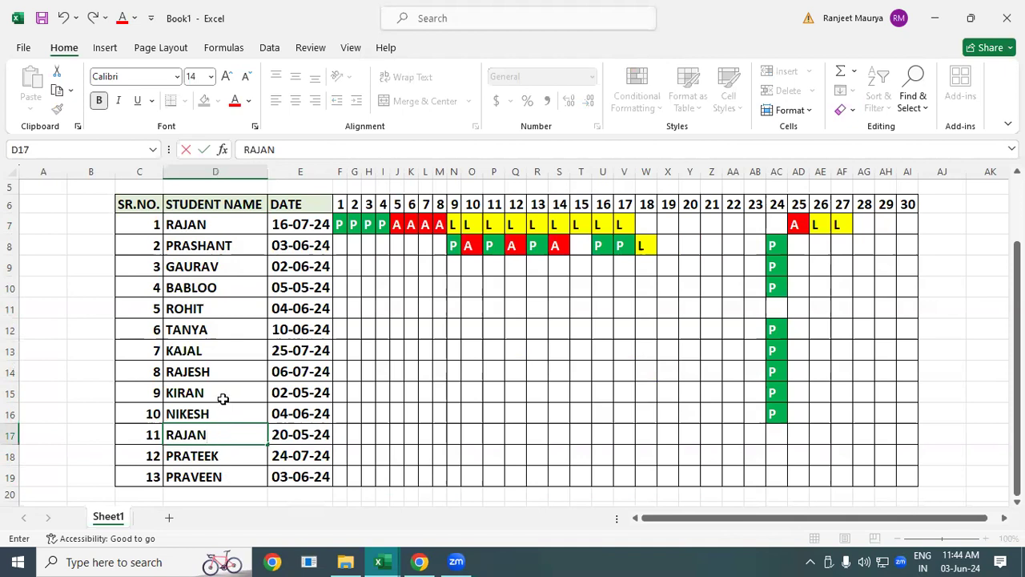
left_click(223, 395)
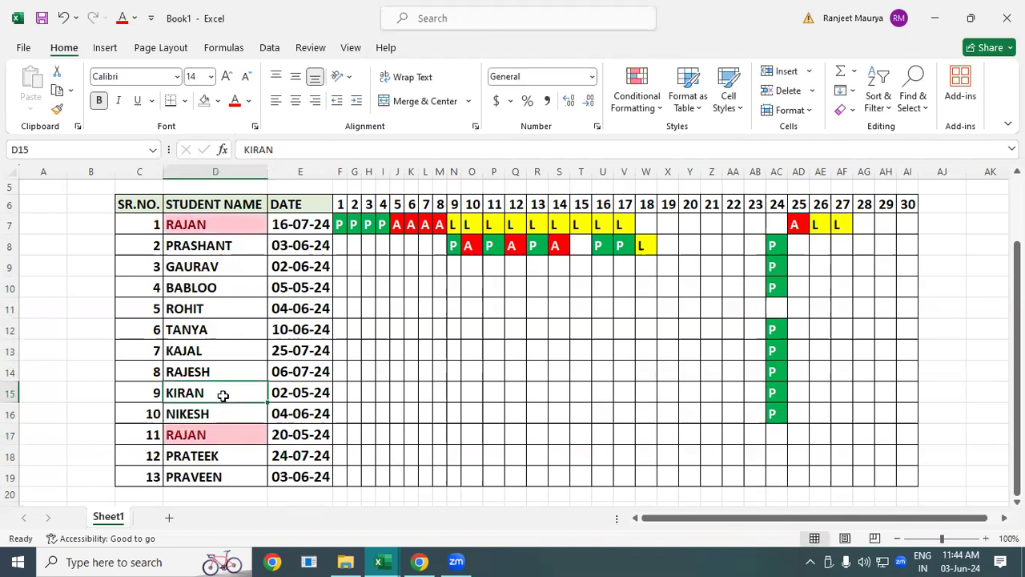
type("BABLOO")
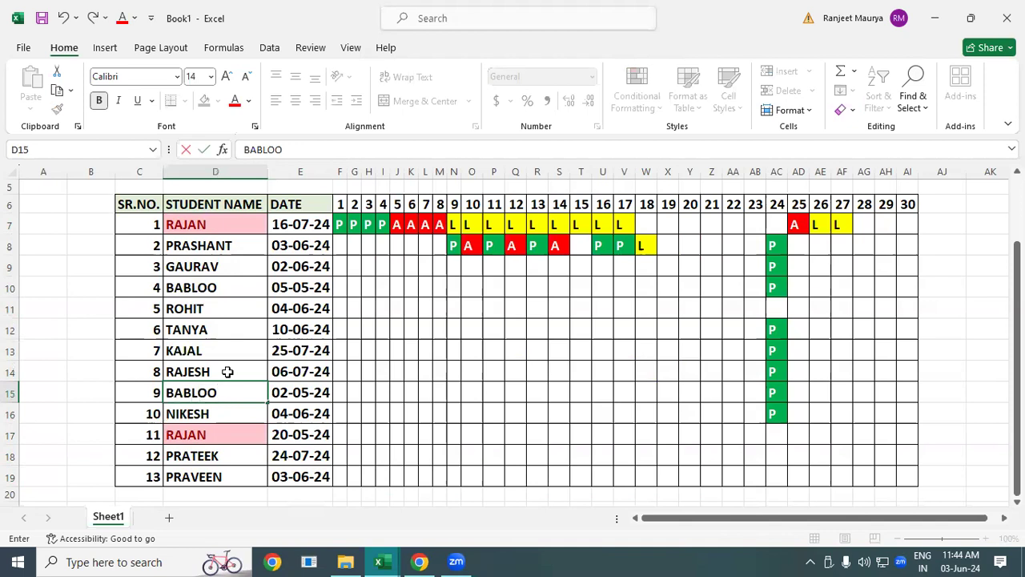
left_click(233, 334)
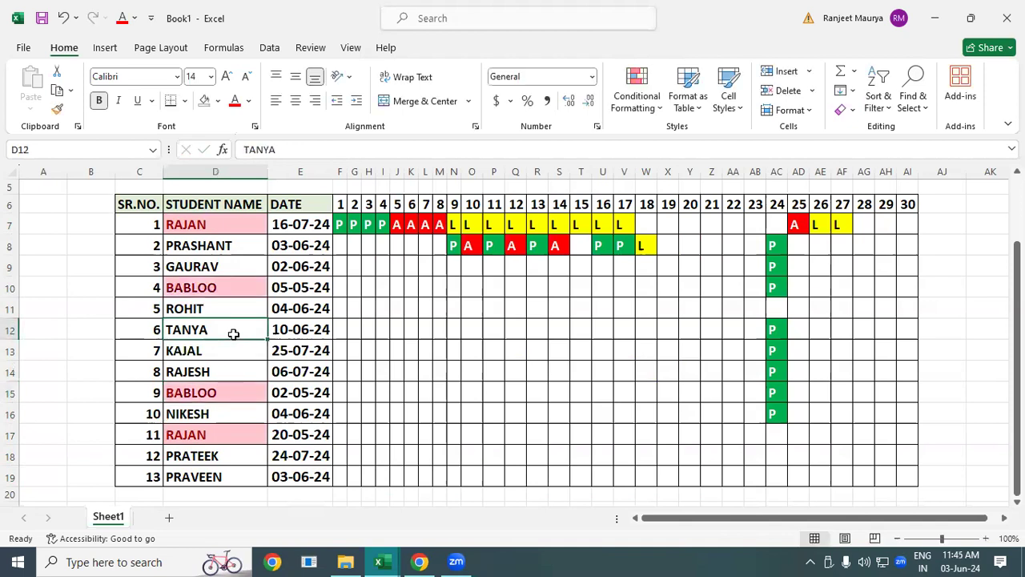
type("KAJAL")
left_click(623, 434)
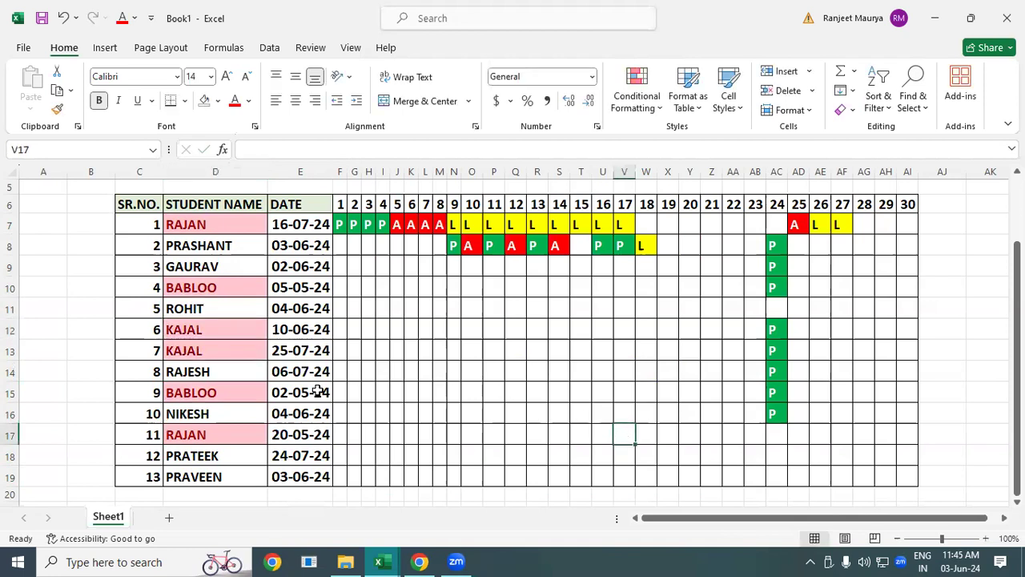
- Clear the conditional formatting rules from only the student names in D7:D19
left_click(214, 233)
left_click_drag(214, 232, 211, 475)
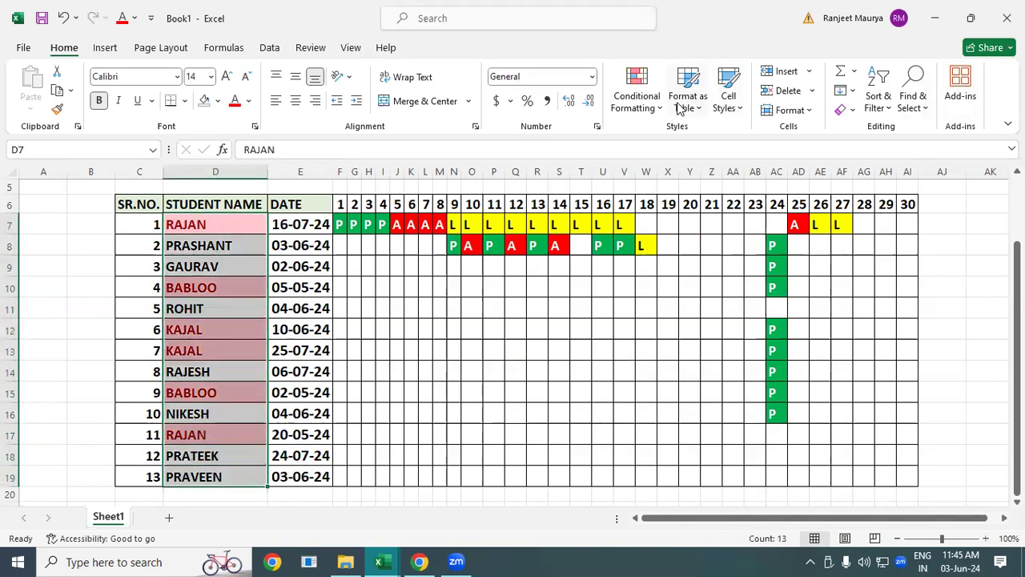
left_click(650, 106)
mouse_move(732, 313)
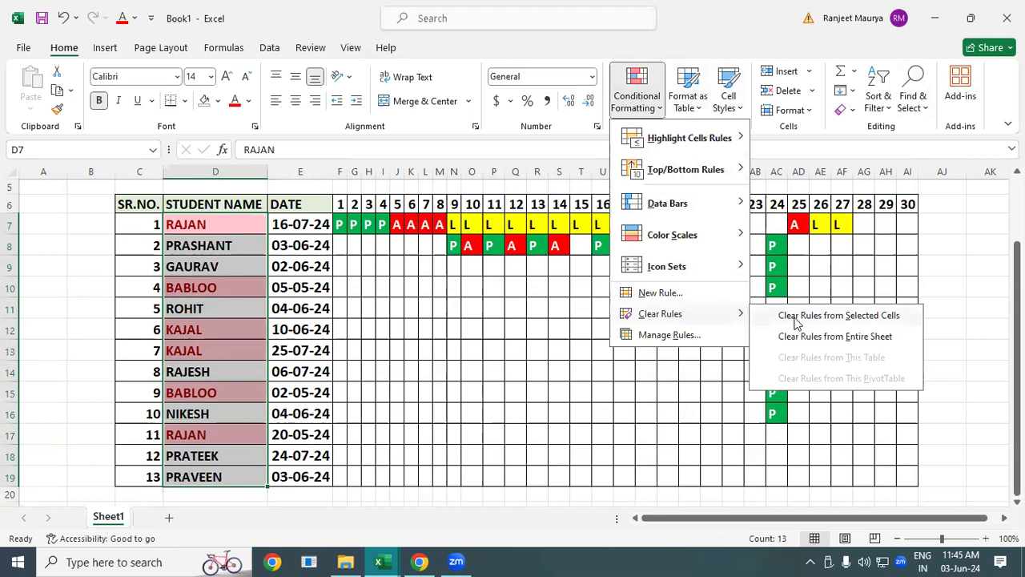
left_click(796, 318)
left_click(479, 374)
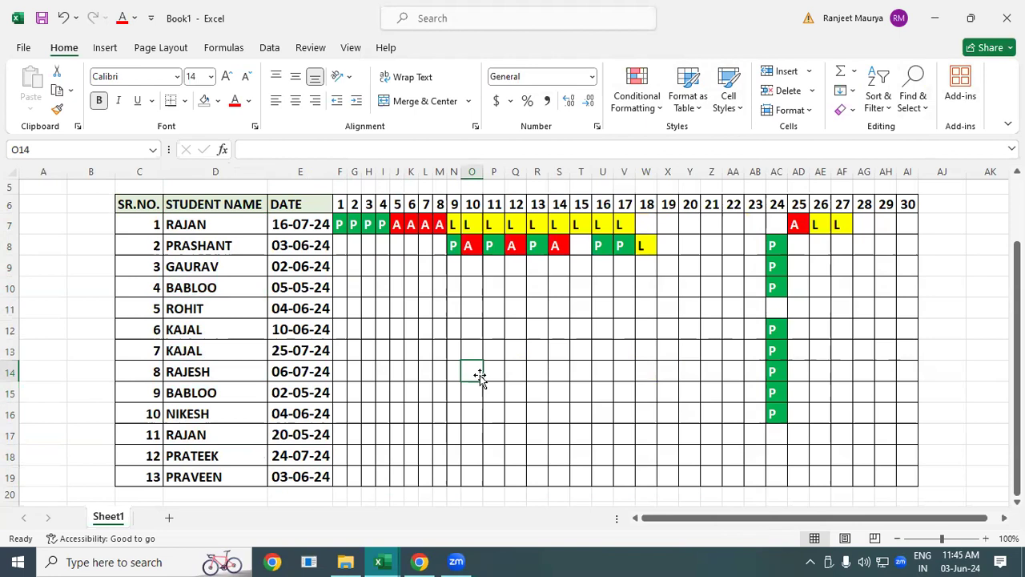
- Highlight duplicate values among the student names in D7:D19 with Light Red Fill with Dark Red Text
left_click(248, 218)
left_click_drag(248, 218, 214, 469)
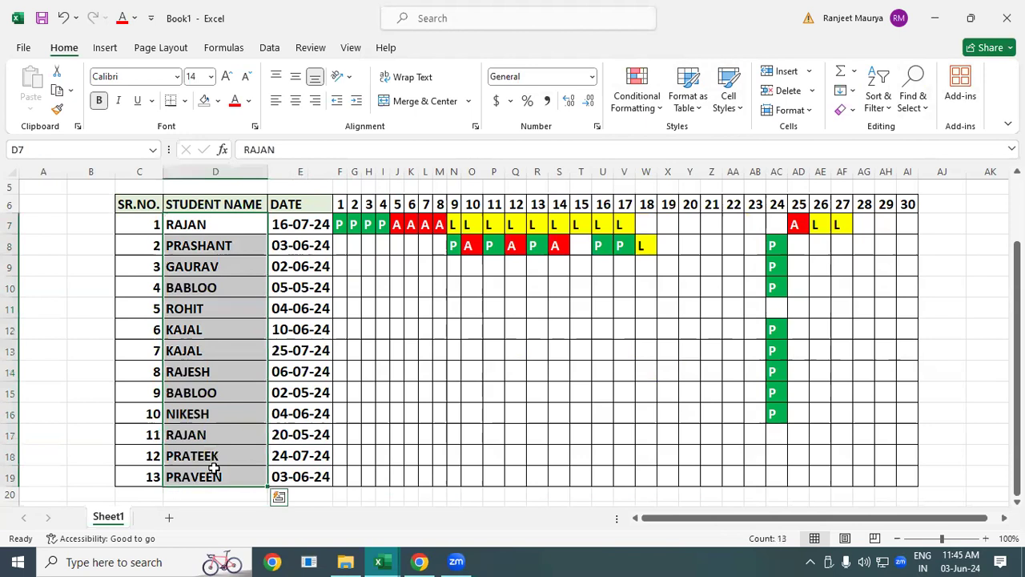
left_click(636, 108)
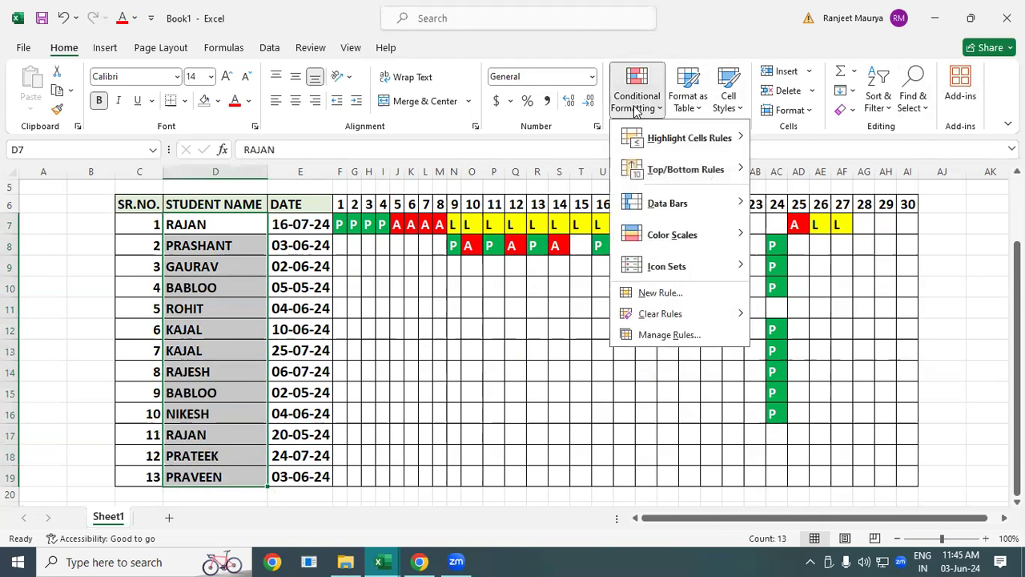
mouse_move(717, 140)
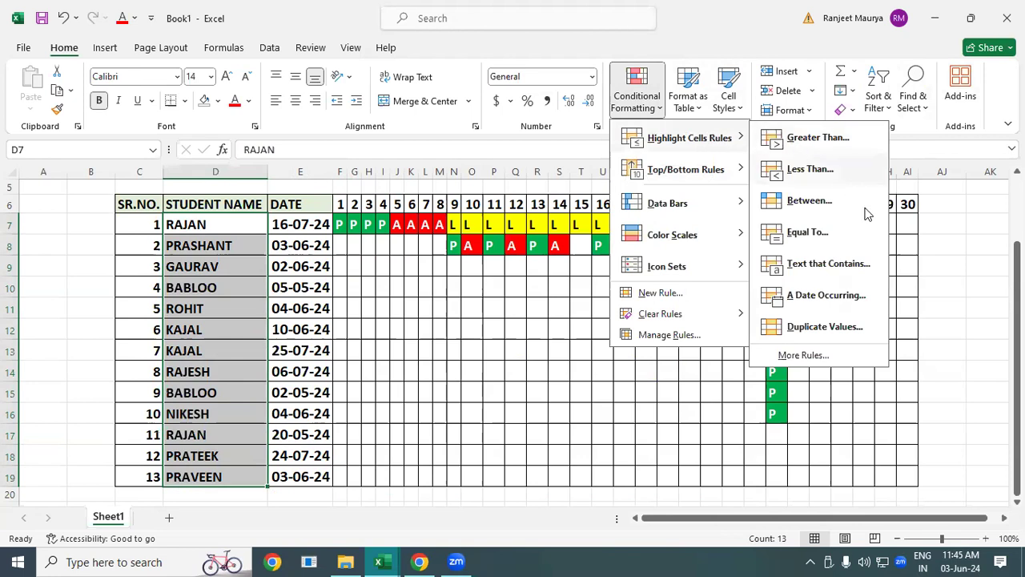
left_click(853, 326)
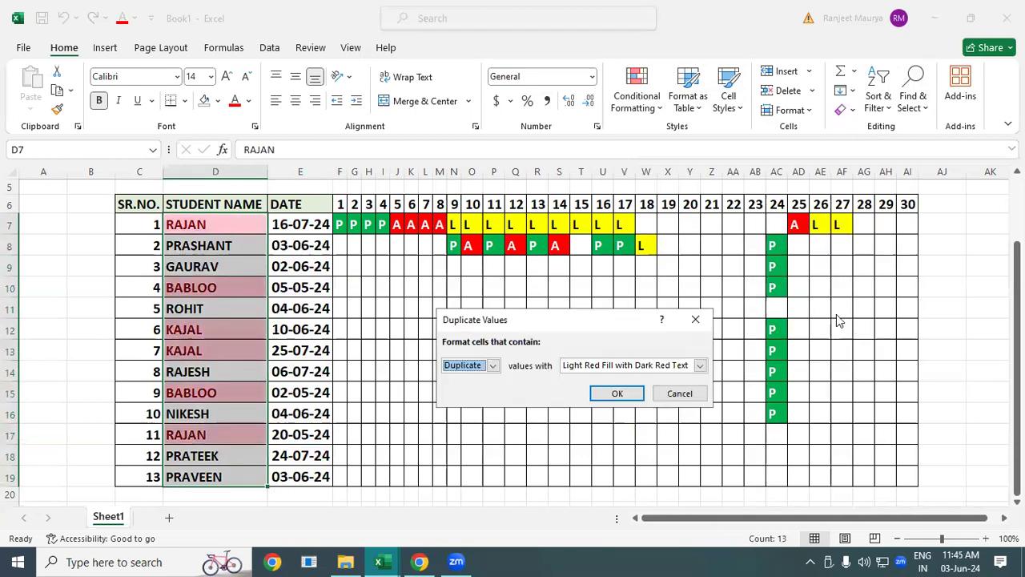
left_click(617, 393)
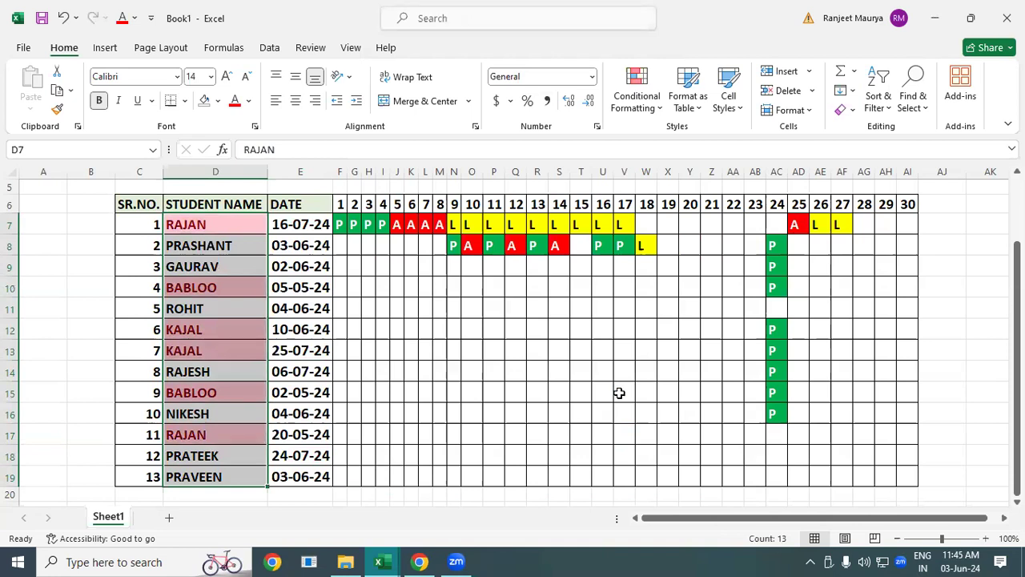
left_click(620, 393)
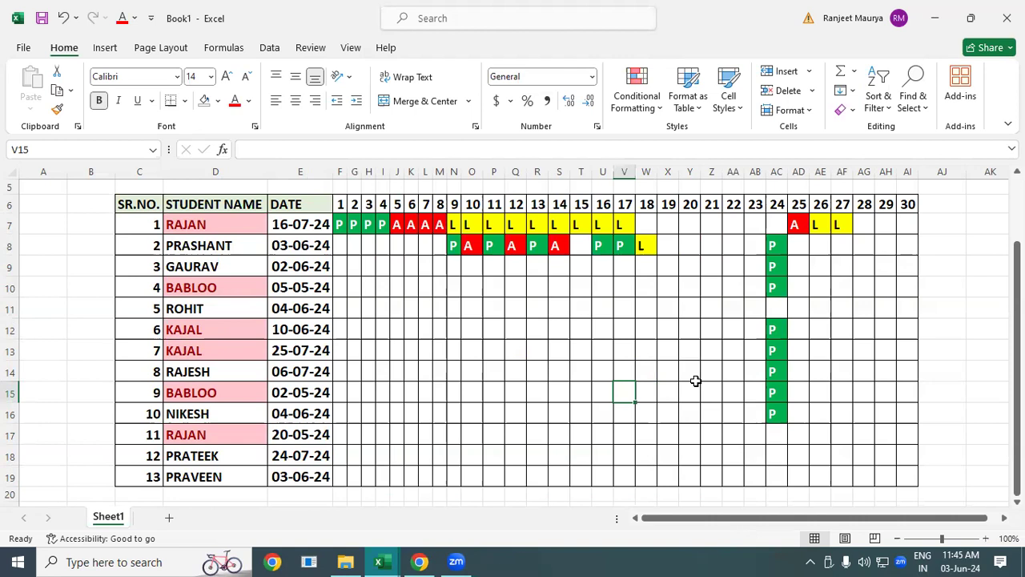
- Remove the duplicate names from D7:D19, continuing with the current selection and checking only the STUDENT NAME column
left_click_drag(195, 231, 202, 471)
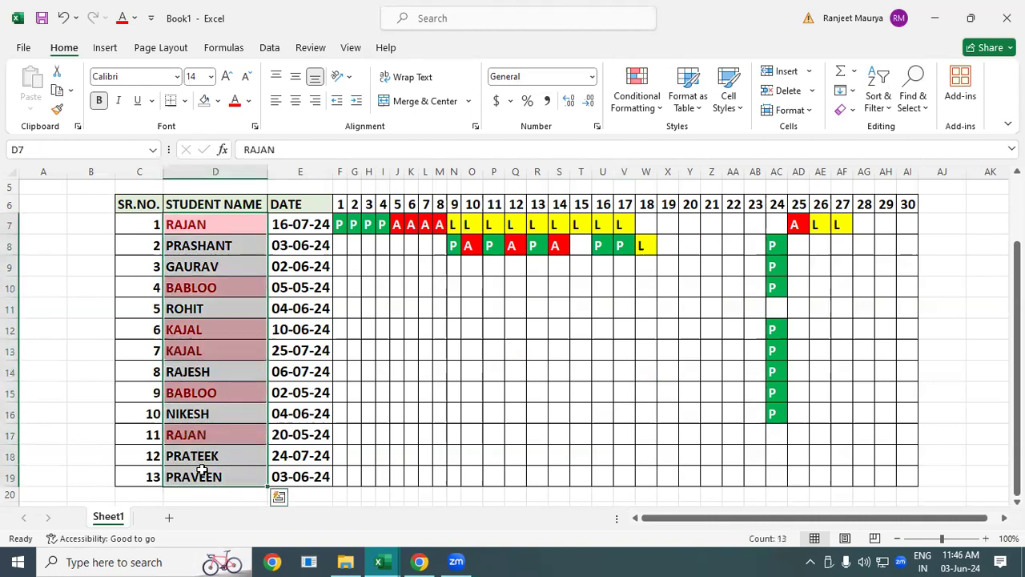
left_click(271, 49)
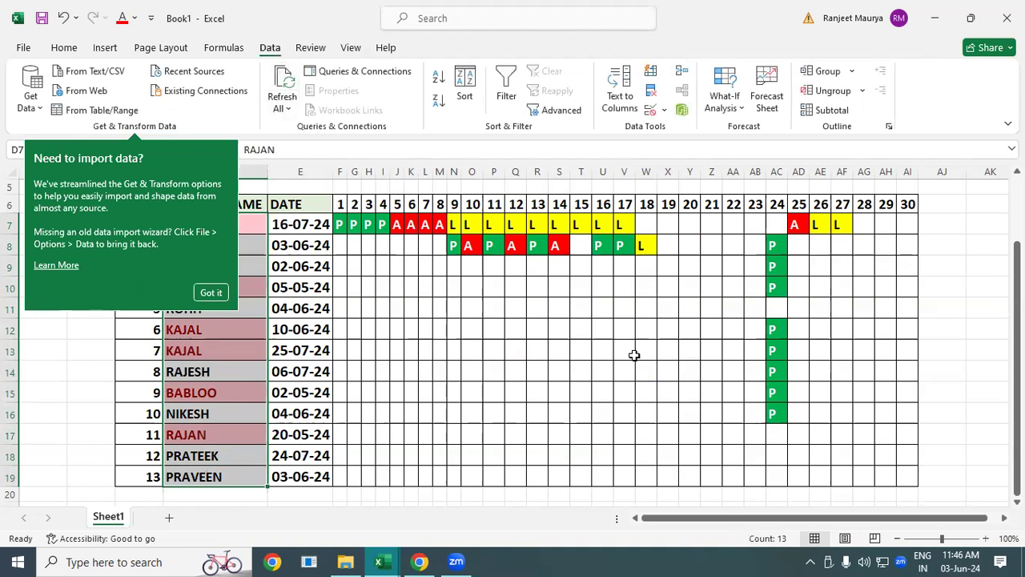
left_click(653, 96)
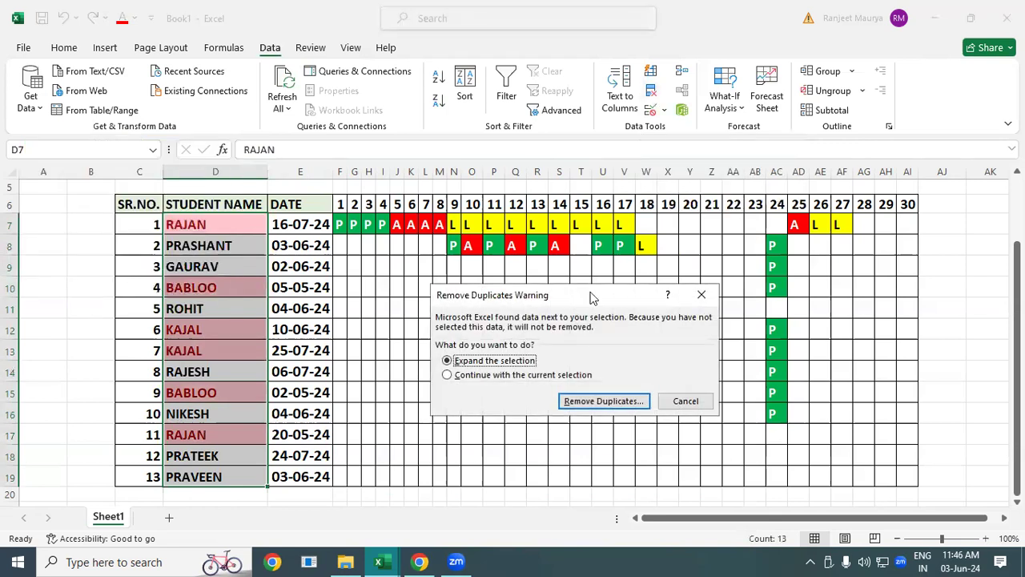
left_click_drag(582, 293, 489, 89)
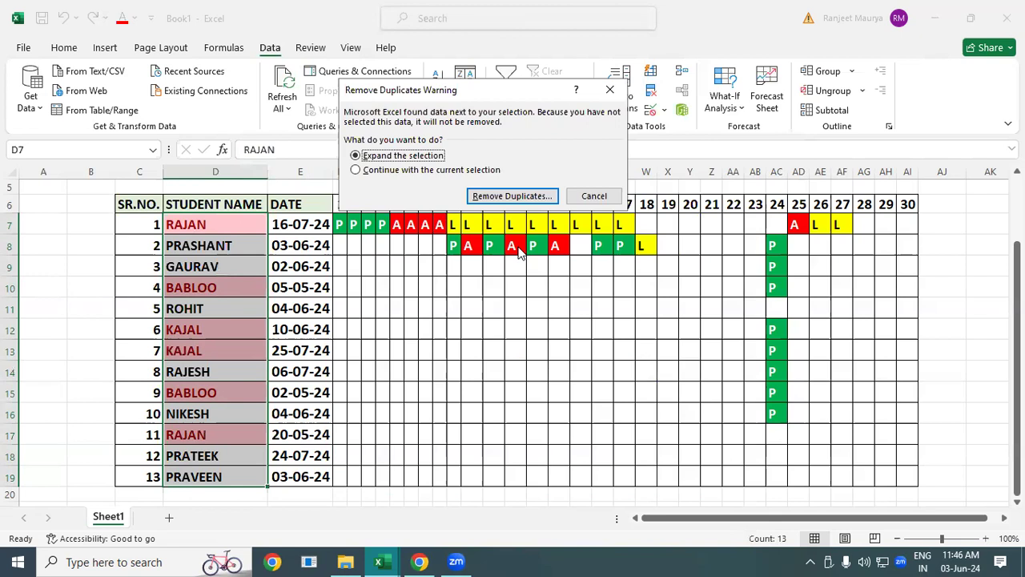
left_click(411, 171)
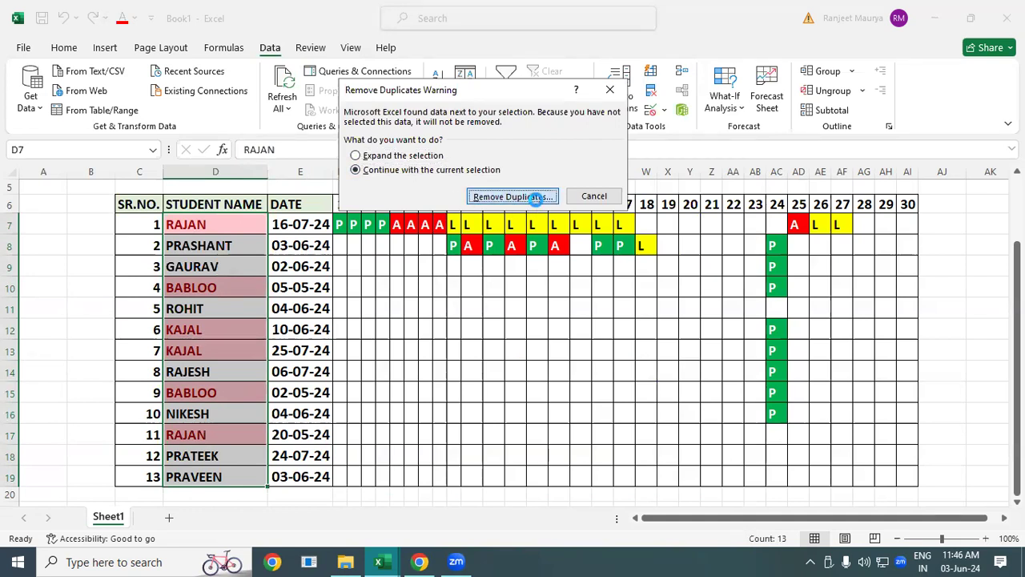
left_click(524, 198)
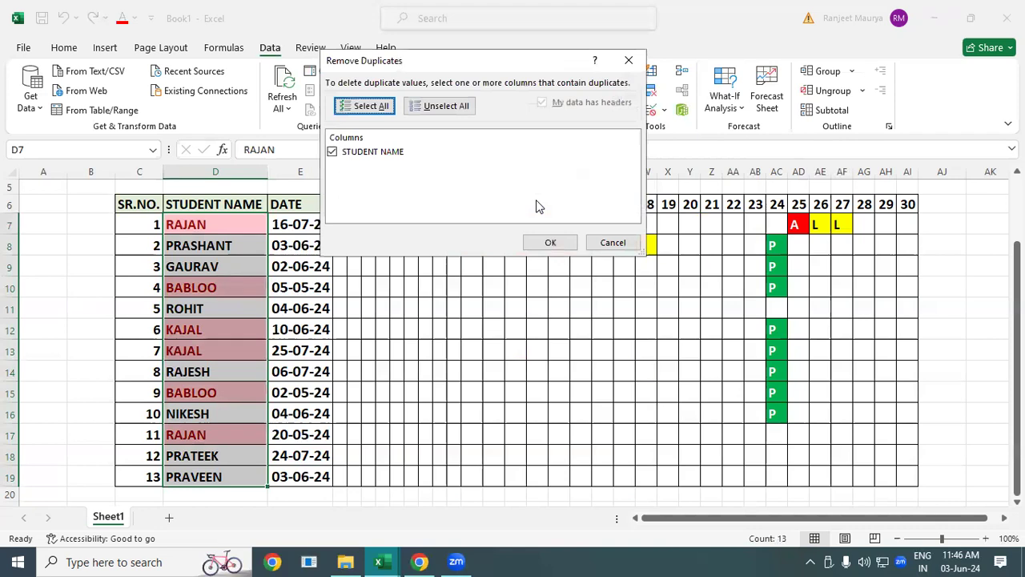
left_click(556, 242)
left_click(519, 321)
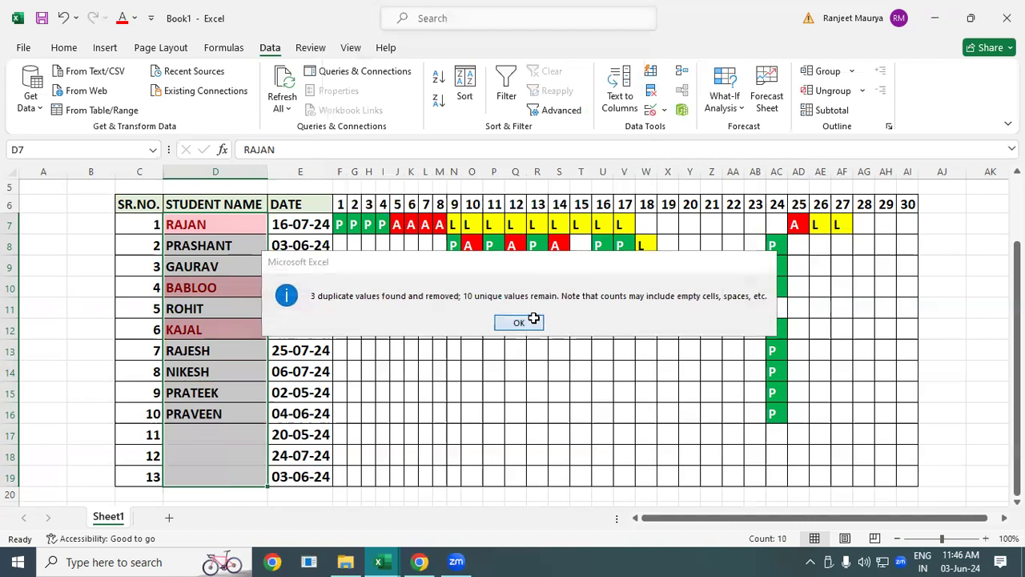
left_click(538, 344)
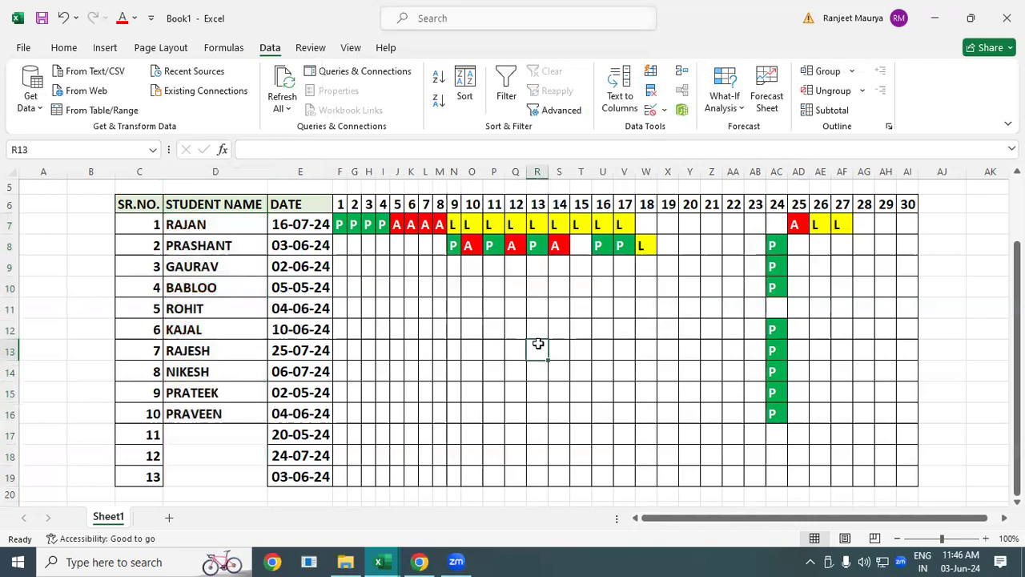